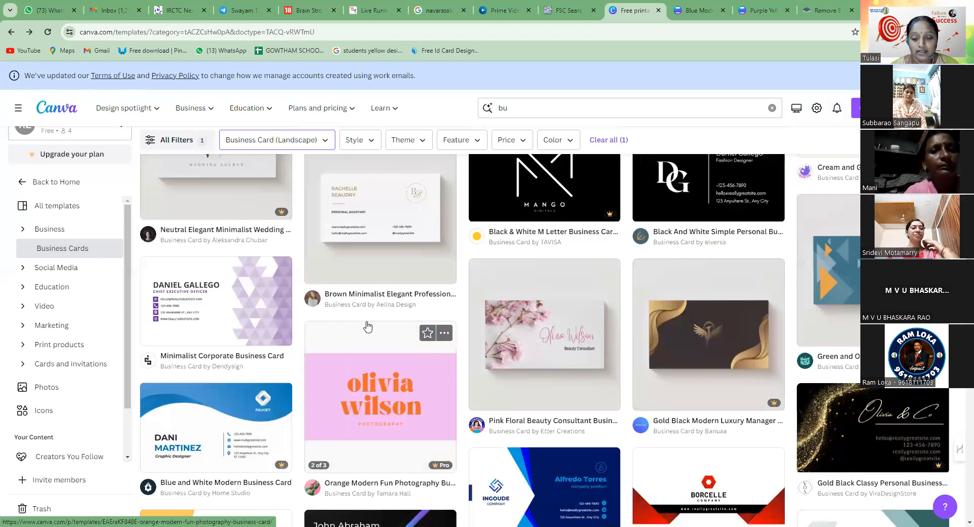
Search the template library for "happy birth day" and look over the birthday designs
scroll(370, 319, "up", 3)
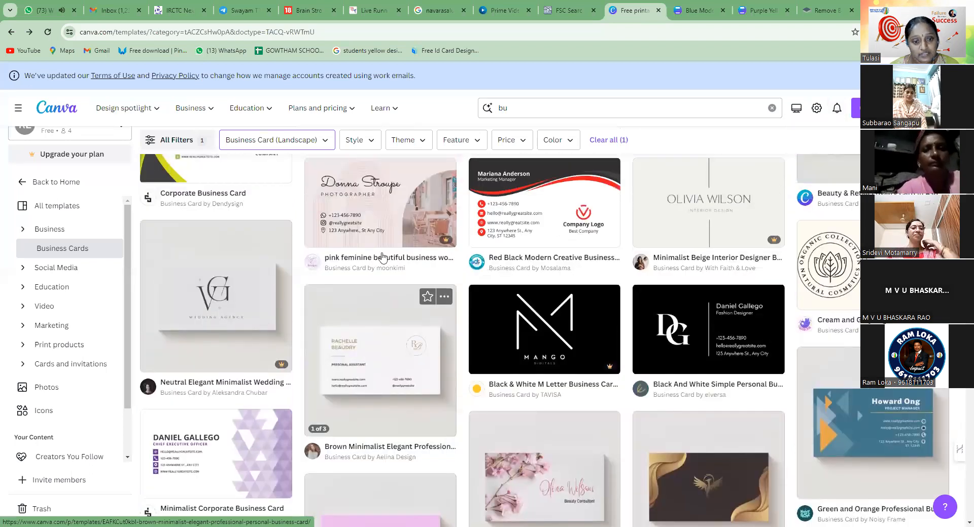
scroll(383, 257, "up", 4)
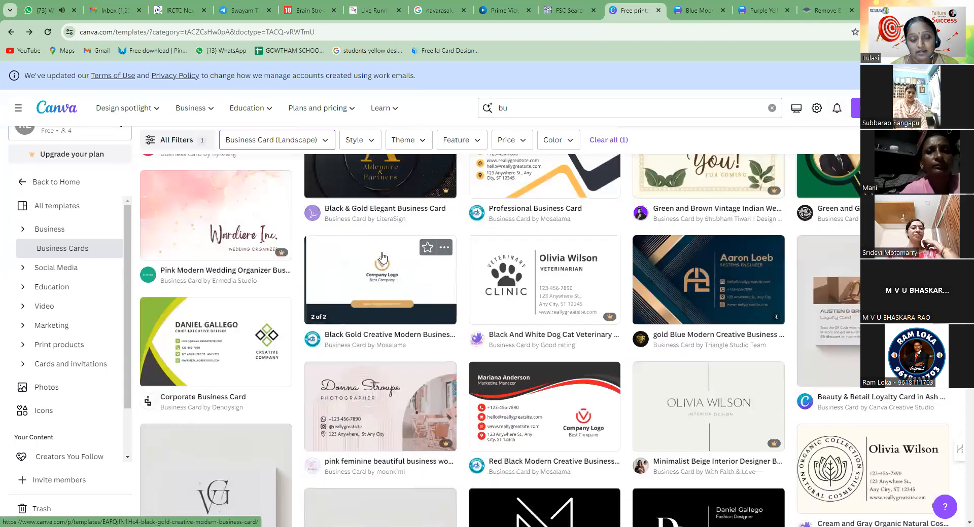
scroll(382, 257, "up", 1)
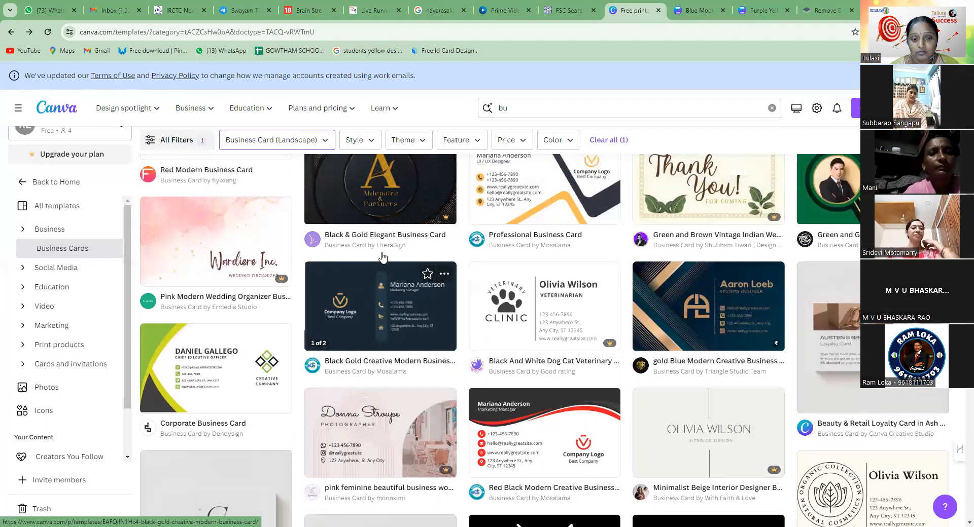
scroll(382, 257, "up", 5)
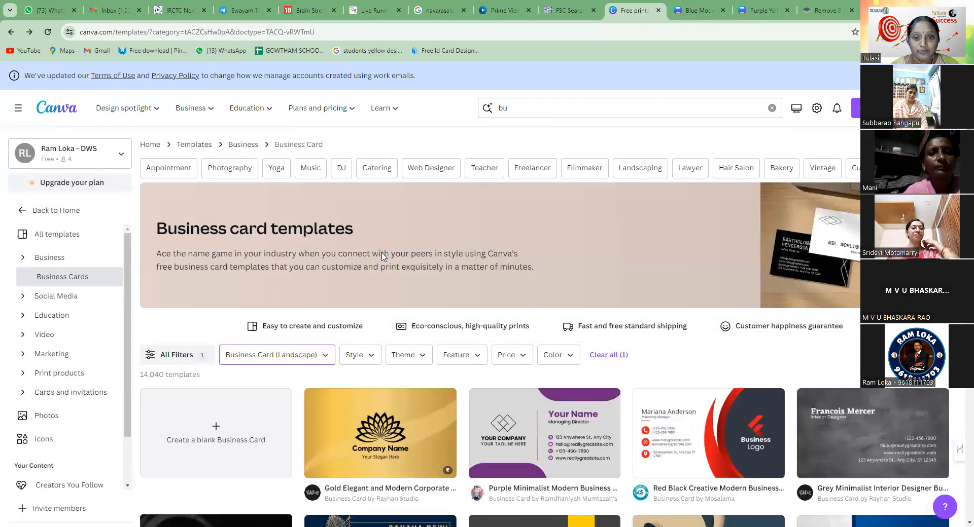
left_click(510, 108)
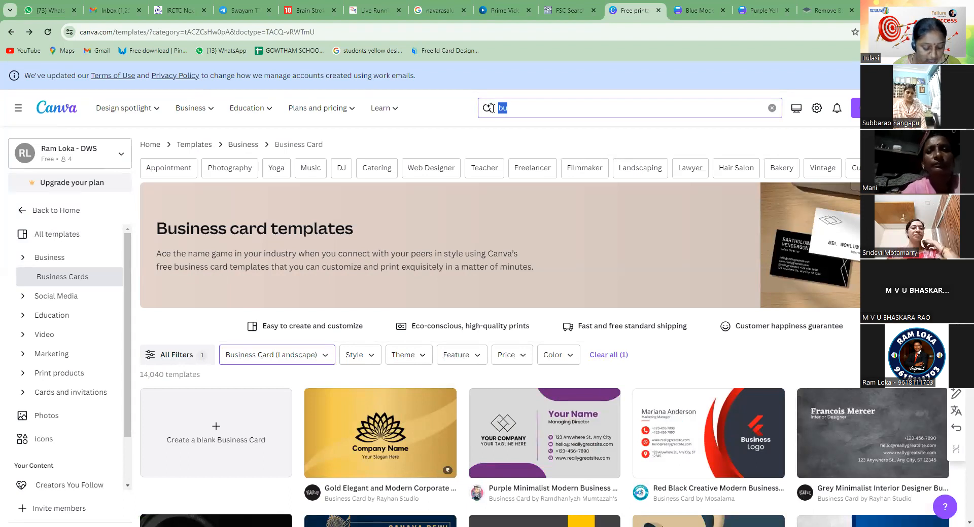
type("happy birth")
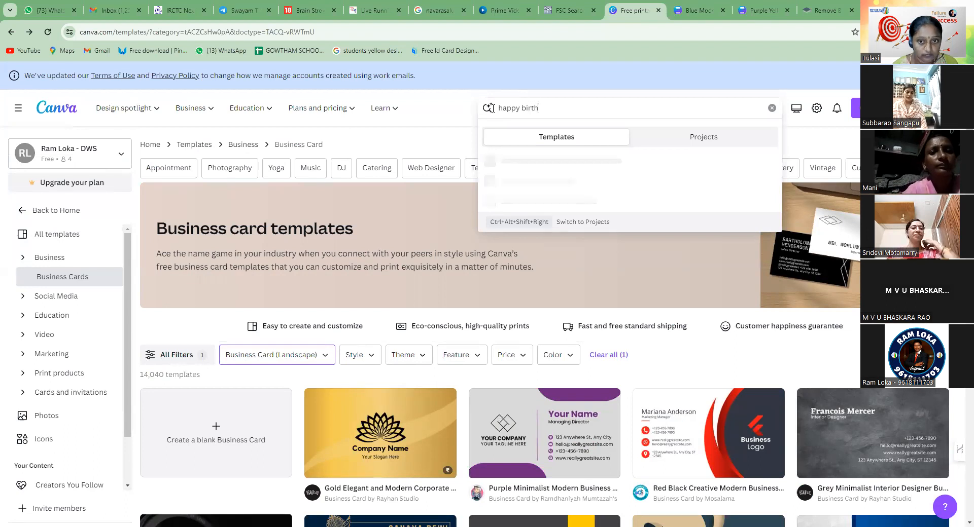
type(" day")
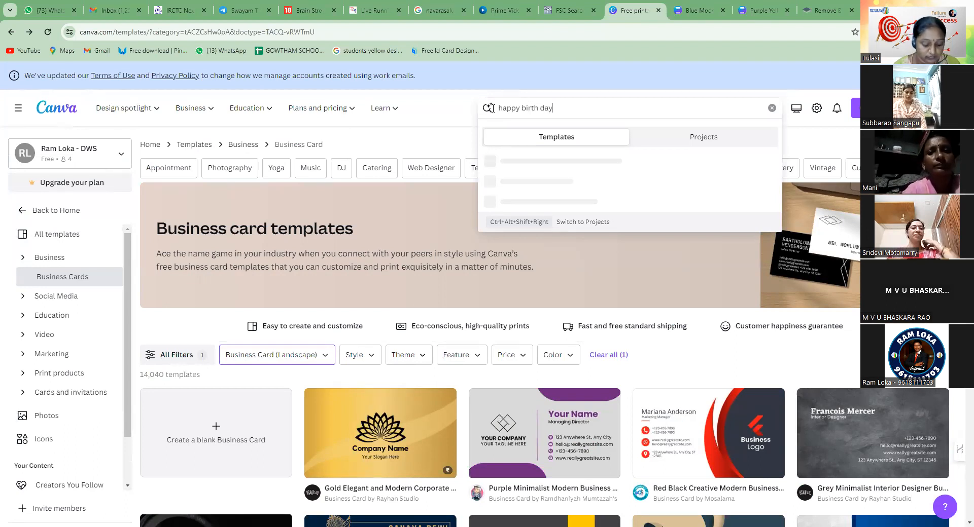
key("Return")
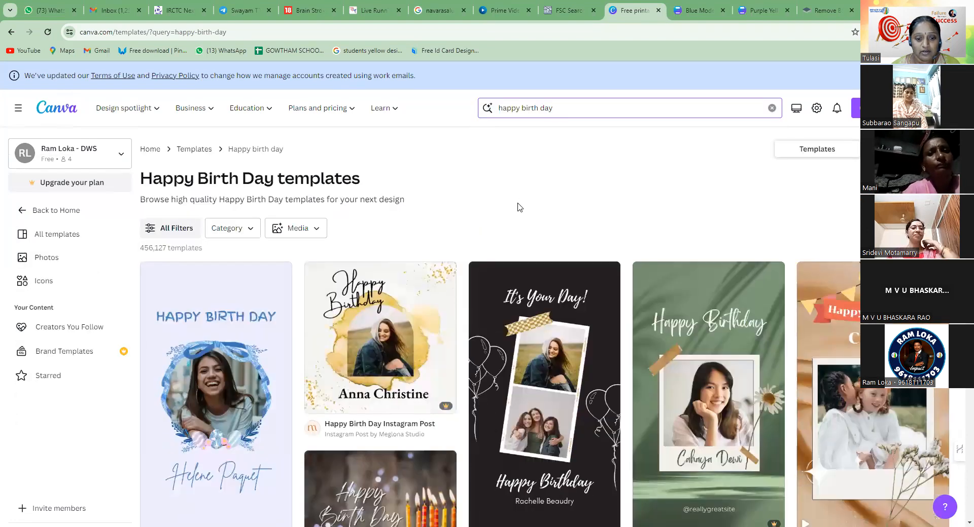
scroll(518, 206, "down", 15)
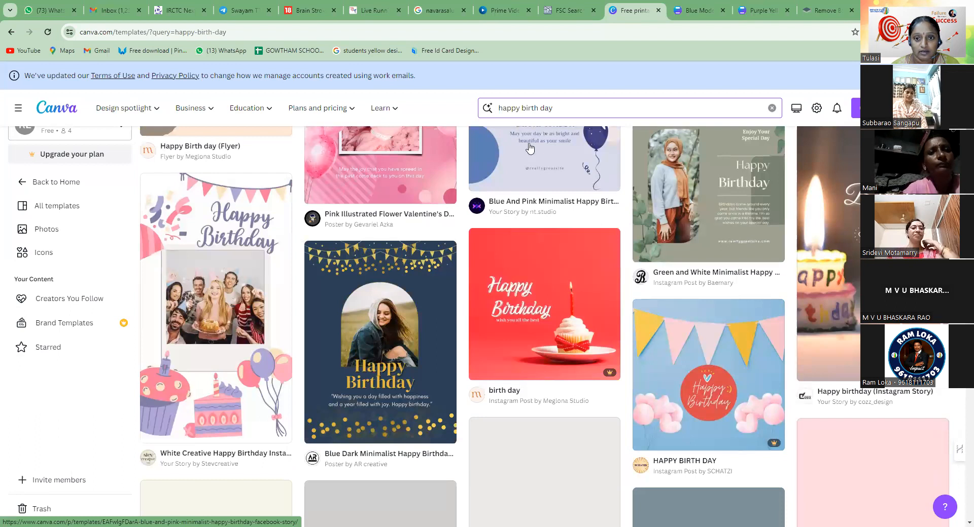
Search the templates for "aniversary" and look over the anniversary designs
left_click(487, 108)
type("a")
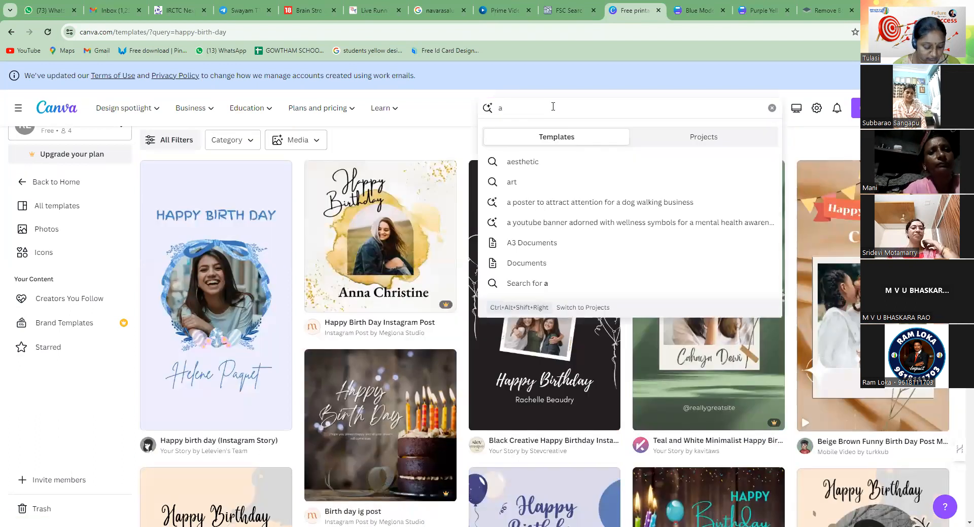
type("niversary")
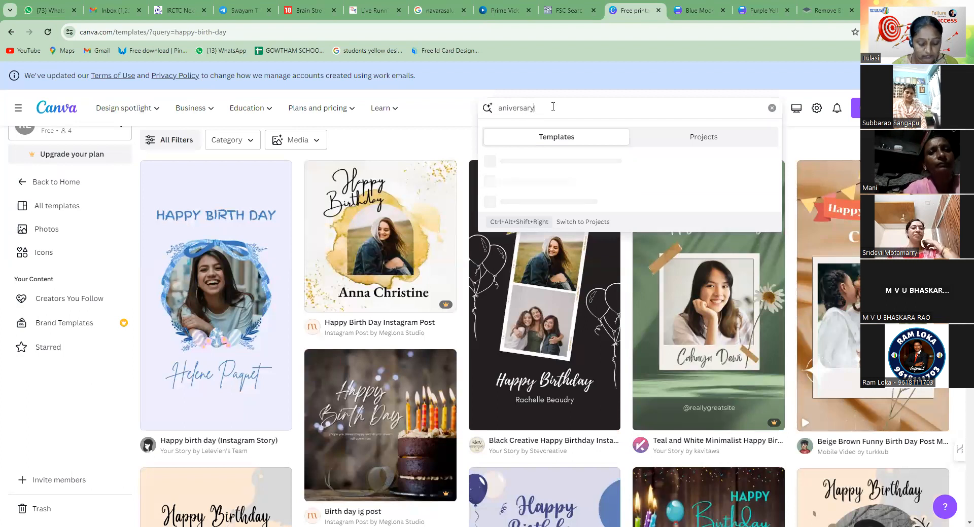
key("Return")
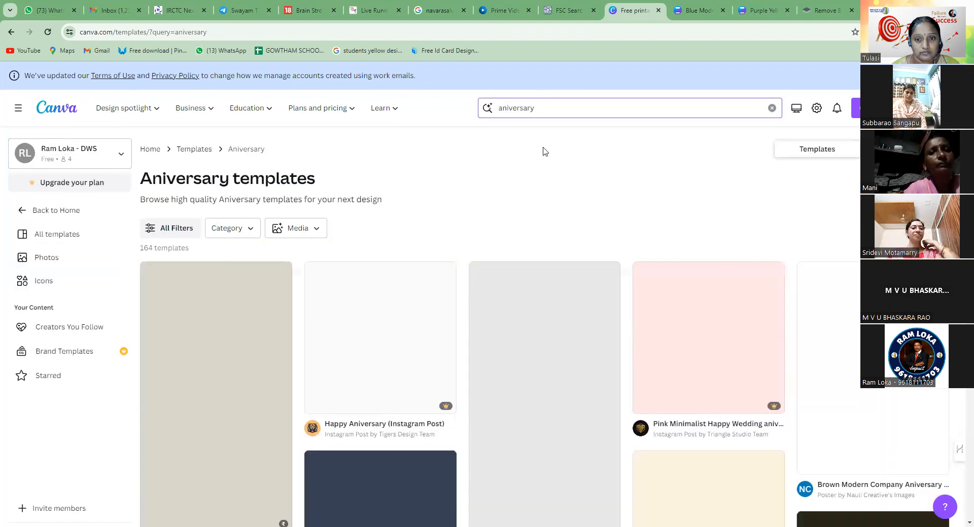
scroll(492, 278, "down", 6)
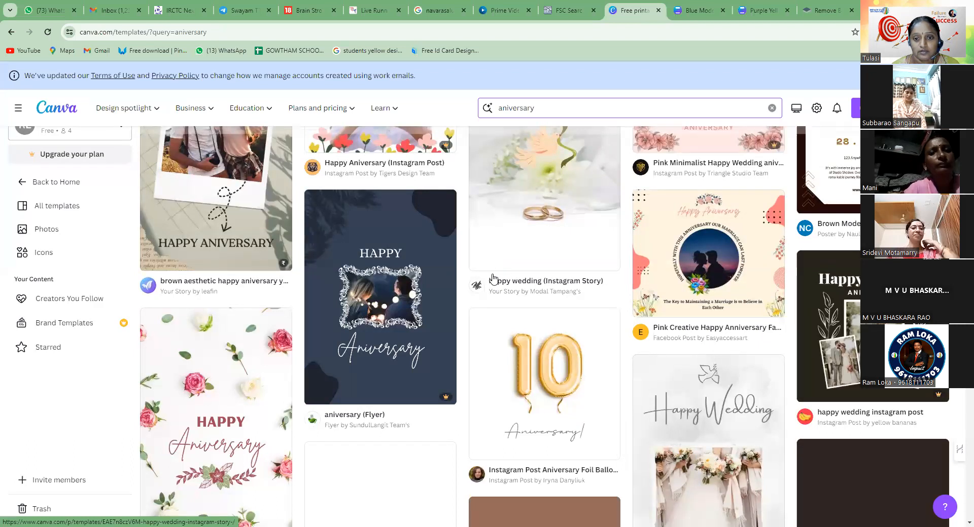
Replace the template search term with "festivals" and run the search
scroll(492, 272, "up", 3)
left_click(565, 108)
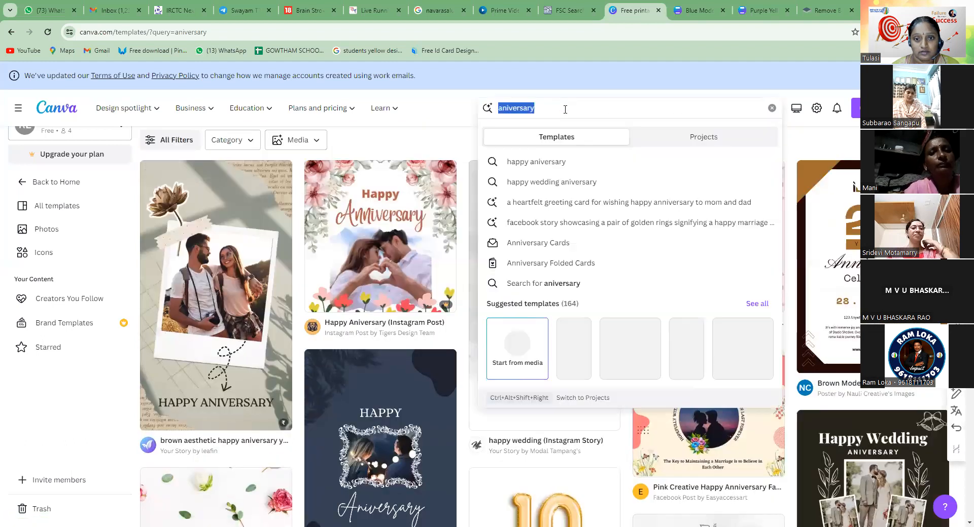
type("festivals")
key("Return")
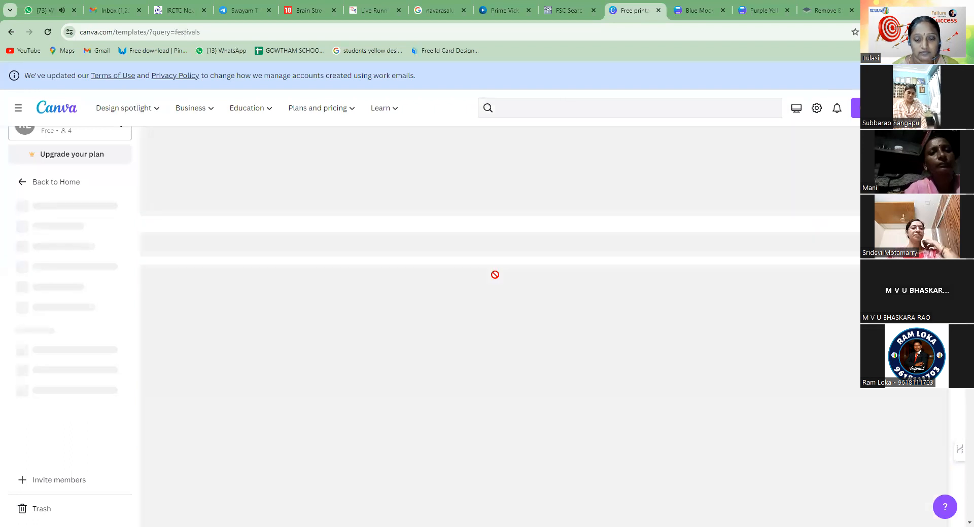
Browse the festival templates to examine the range of designs offered for different festivals and events
scroll(496, 284, "down", 3)
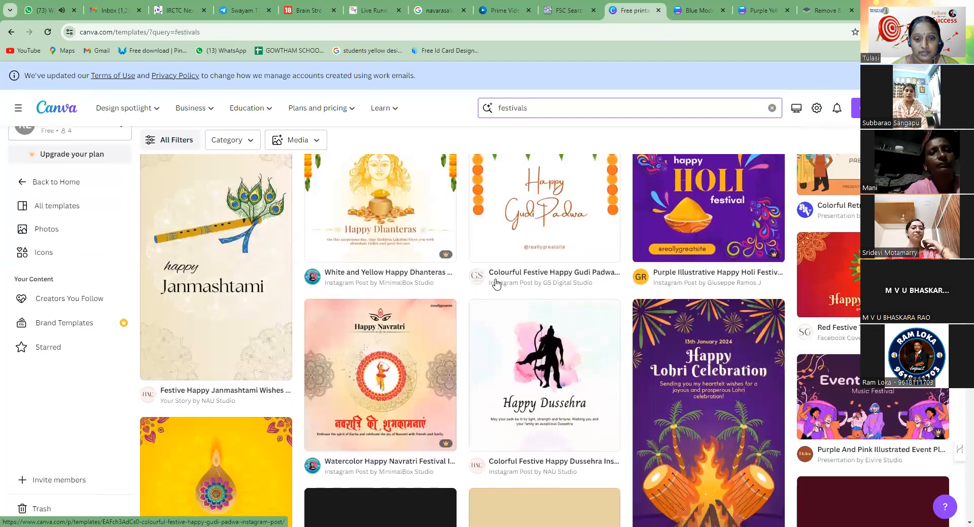
scroll(496, 285, "down", 4)
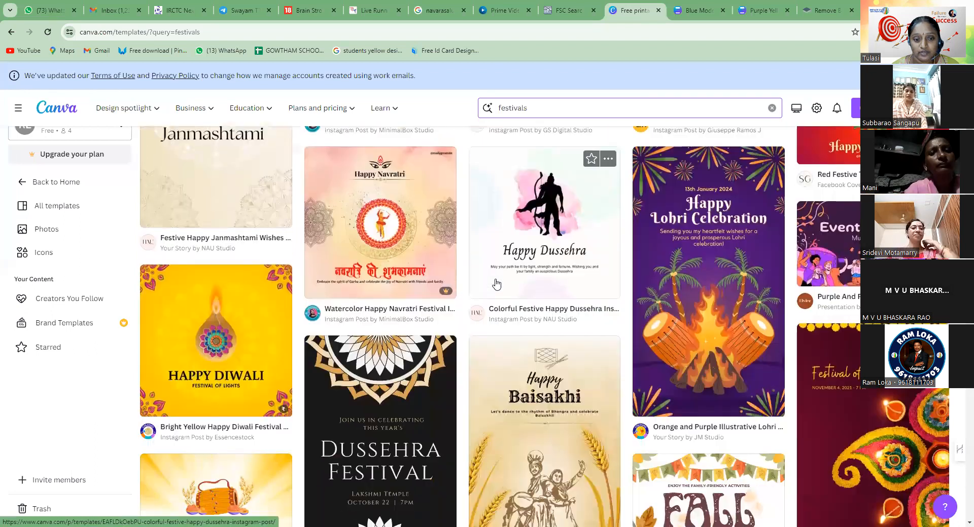
scroll(497, 283, "down", 1)
scroll(496, 284, "down", 2)
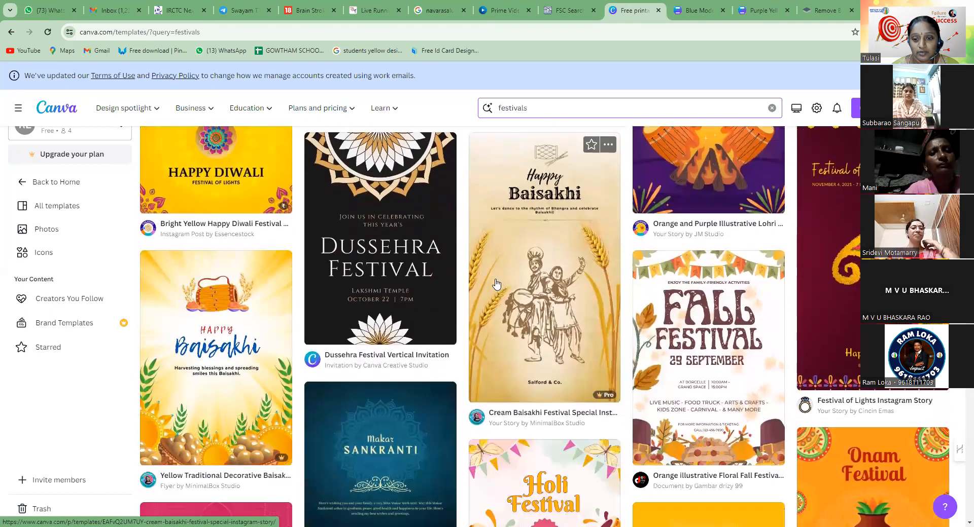
scroll(496, 284, "down", 2)
scroll(496, 284, "down", 5)
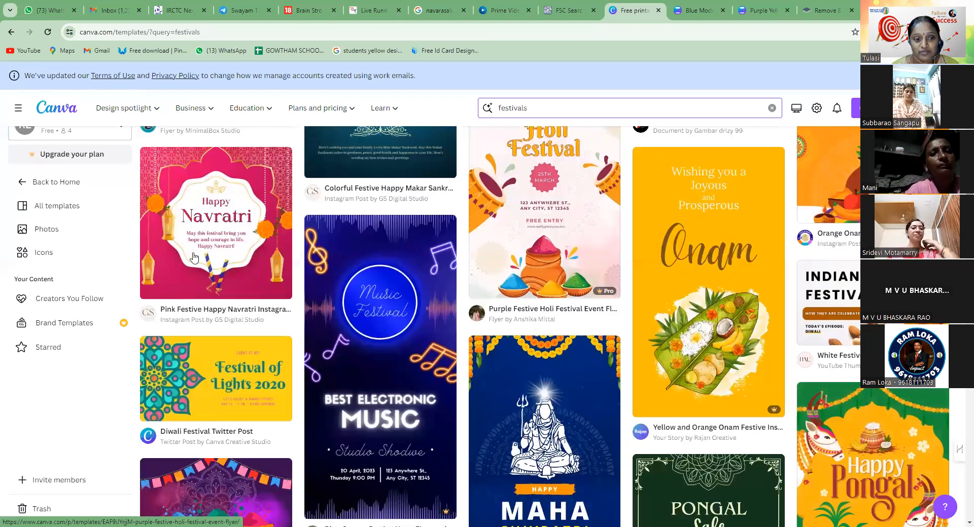
scroll(385, 325, "down", 1)
scroll(385, 325, "down", 2)
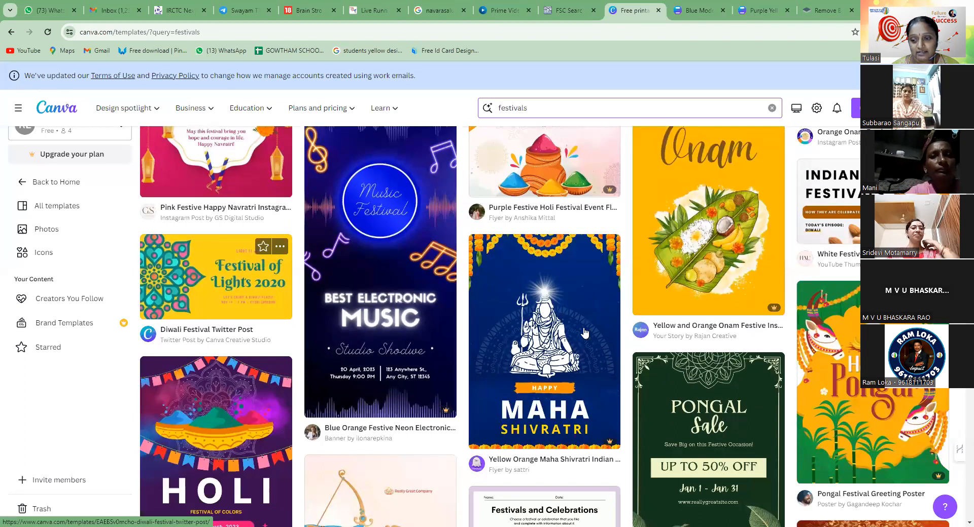
scroll(585, 334, "down", 2)
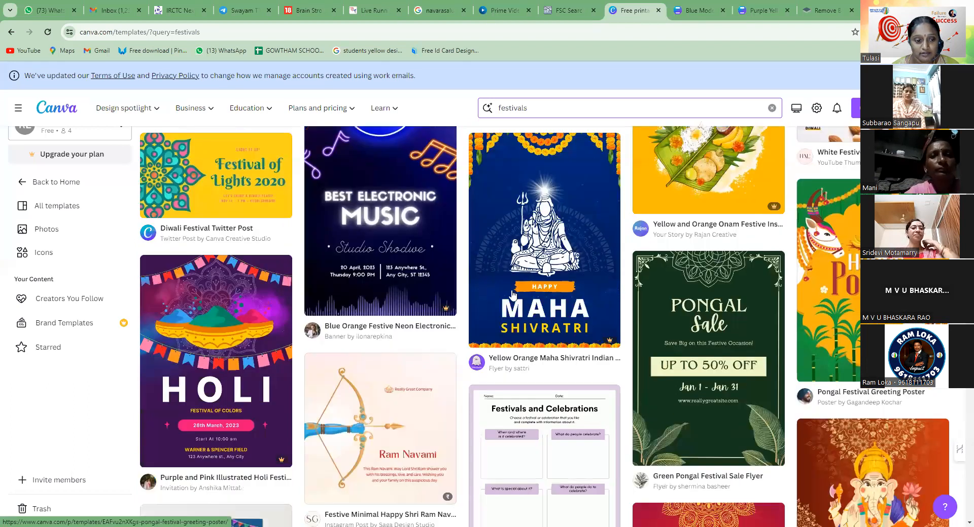
scroll(513, 295, "down", 1)
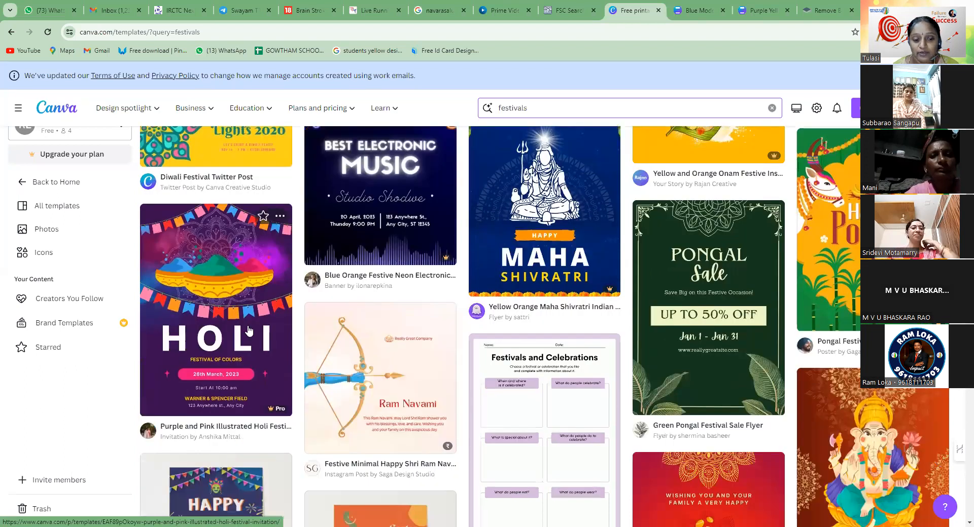
scroll(413, 306, "down", 2)
scroll(414, 306, "down", 5)
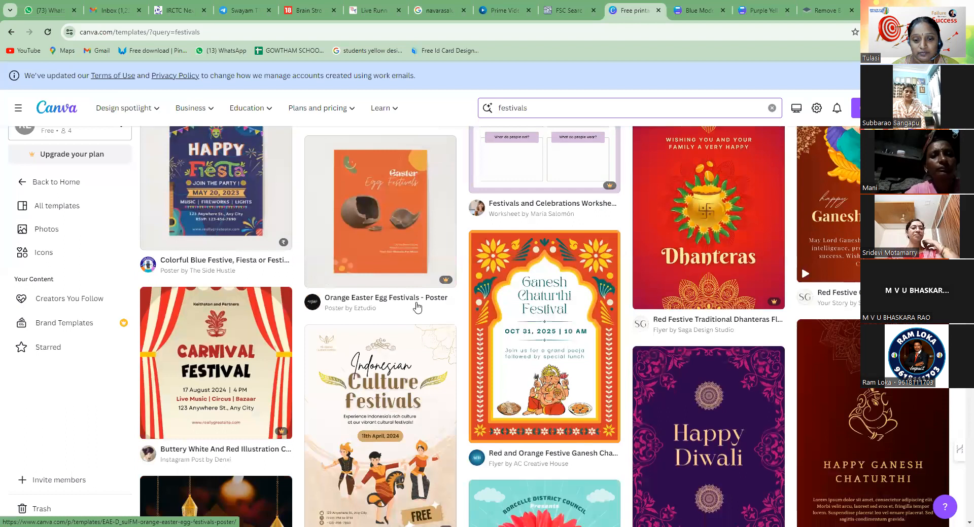
scroll(417, 307, "down", 10)
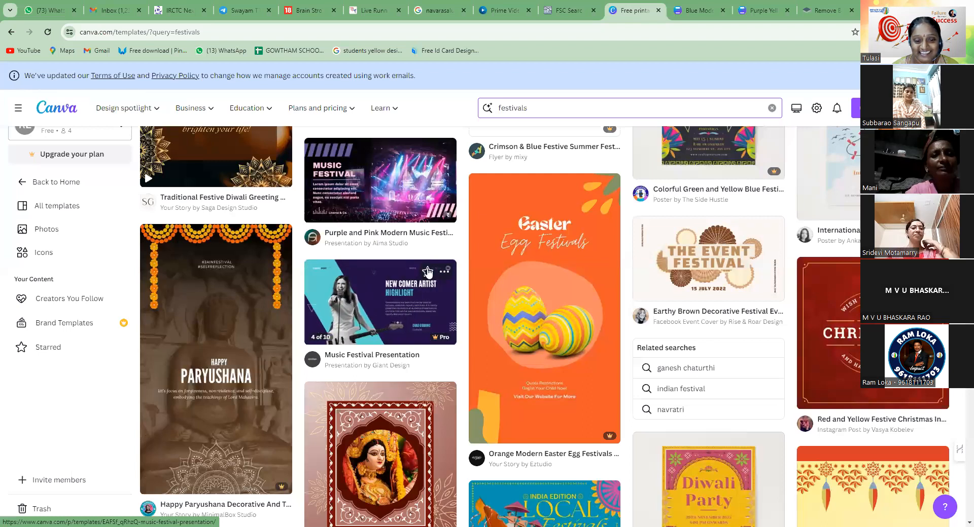
scroll(438, 259, "down", 1)
scroll(438, 259, "down", 2)
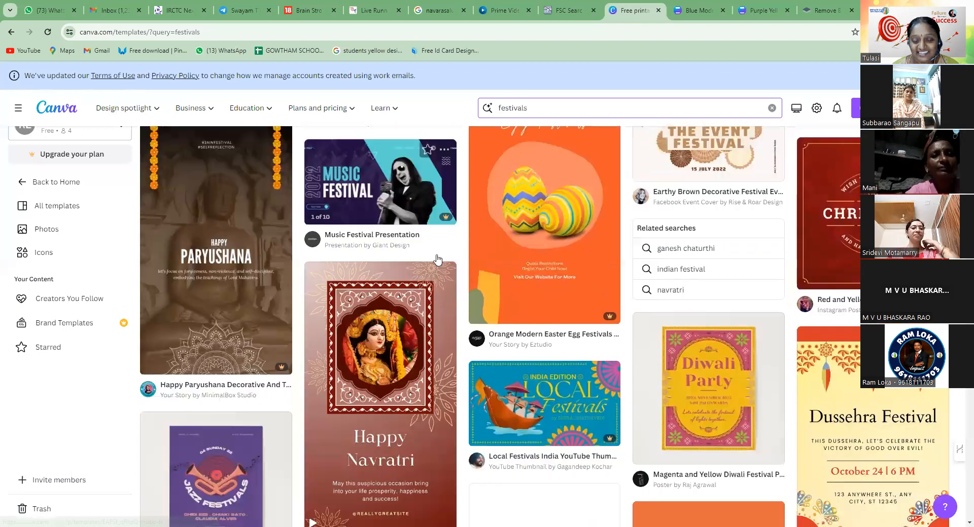
scroll(437, 259, "down", 8)
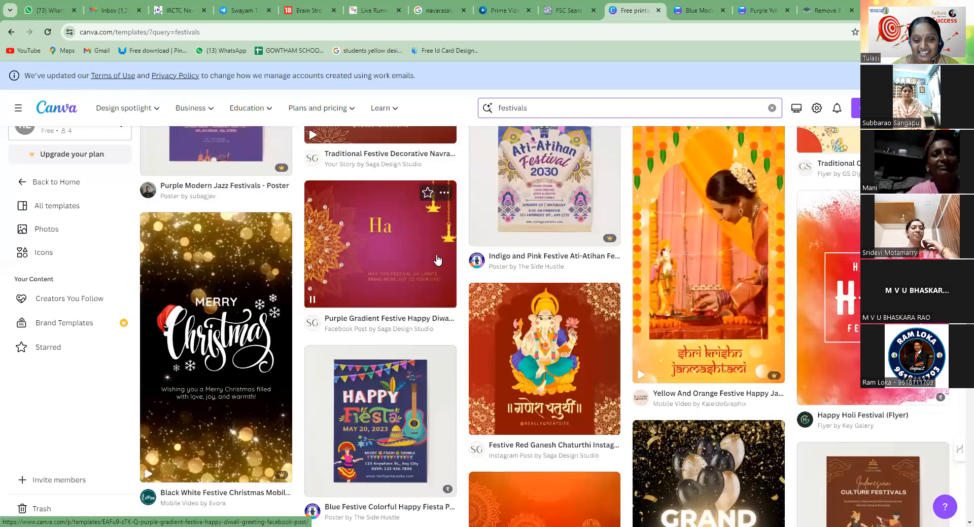
scroll(437, 259, "down", 1)
scroll(438, 259, "down", 4)
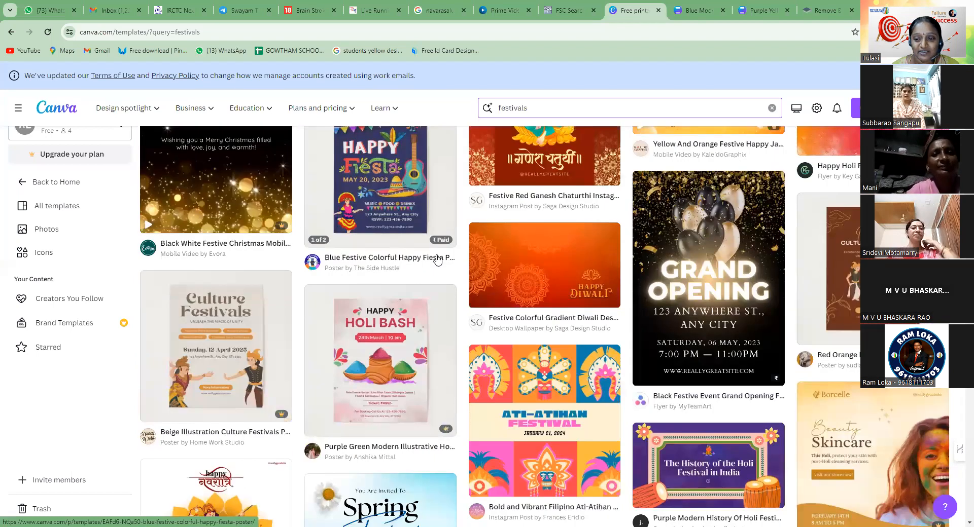
scroll(438, 259, "down", 8)
scroll(438, 260, "down", 4)
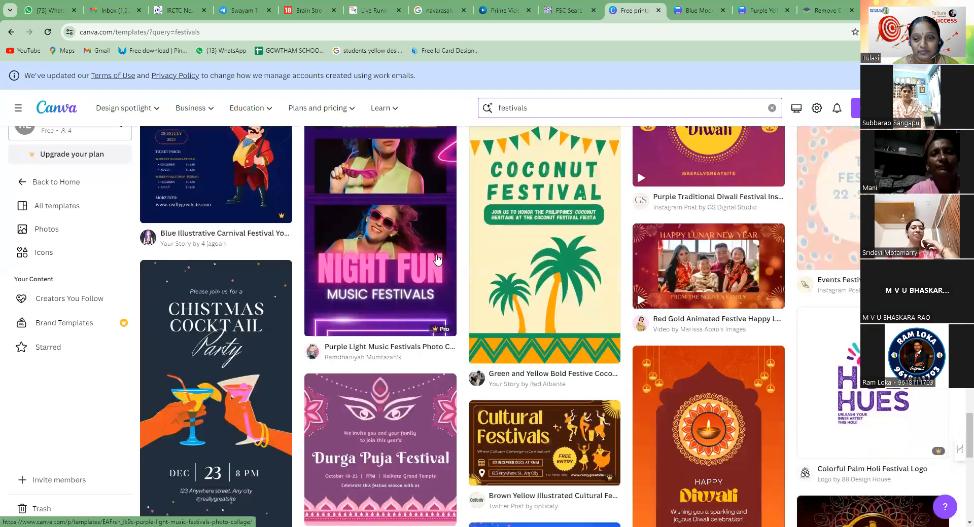
mouse_move(634, 291)
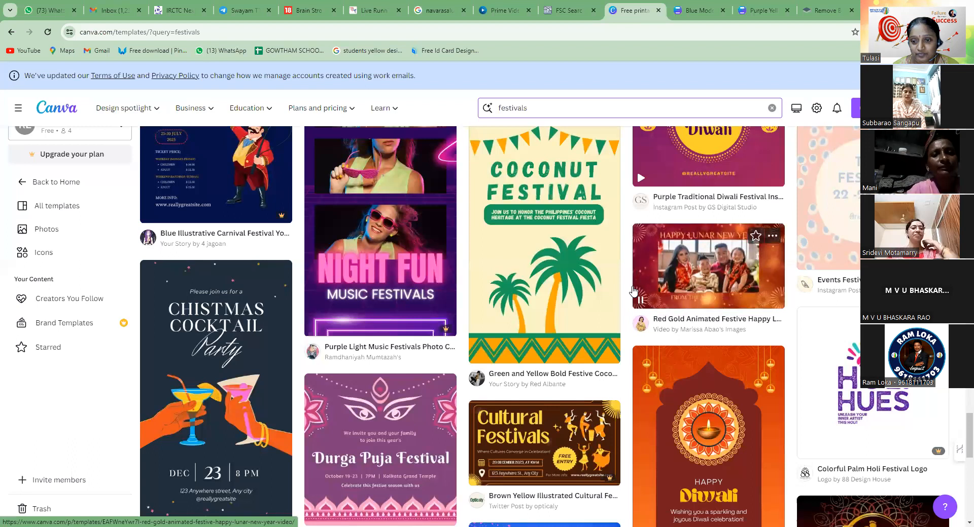
scroll(634, 291, "down", 1)
scroll(633, 291, "down", 5)
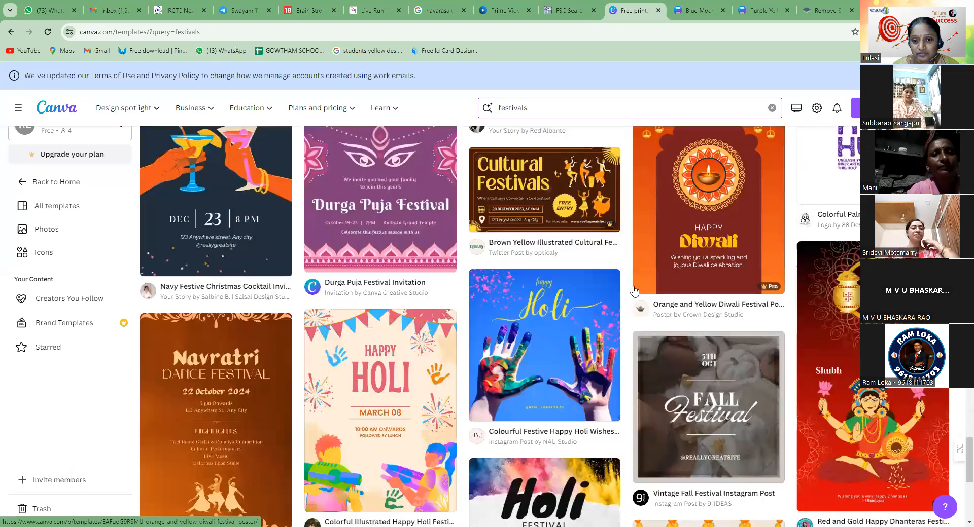
scroll(633, 292, "down", 1)
scroll(634, 291, "down", 5)
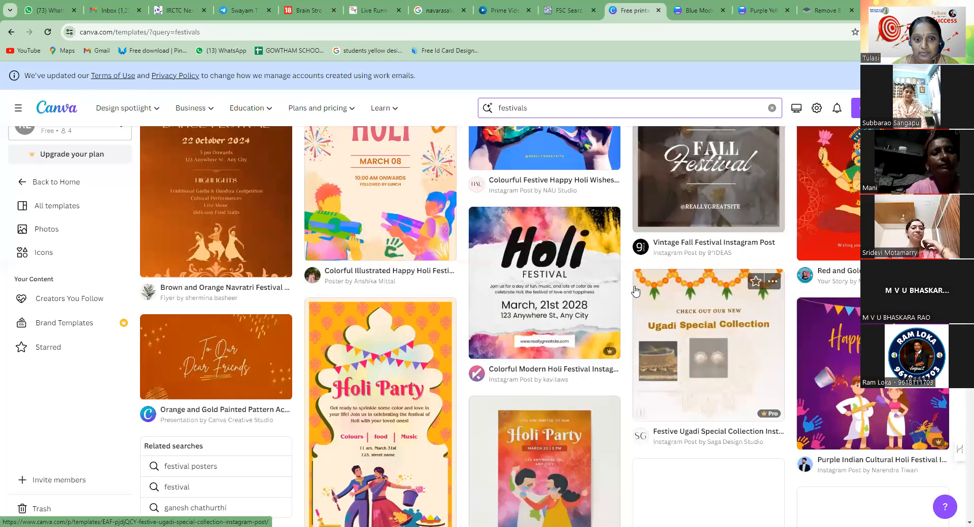
Search the templates for "holi" and look over the Holi designs
left_click_drag(555, 112, 498, 108)
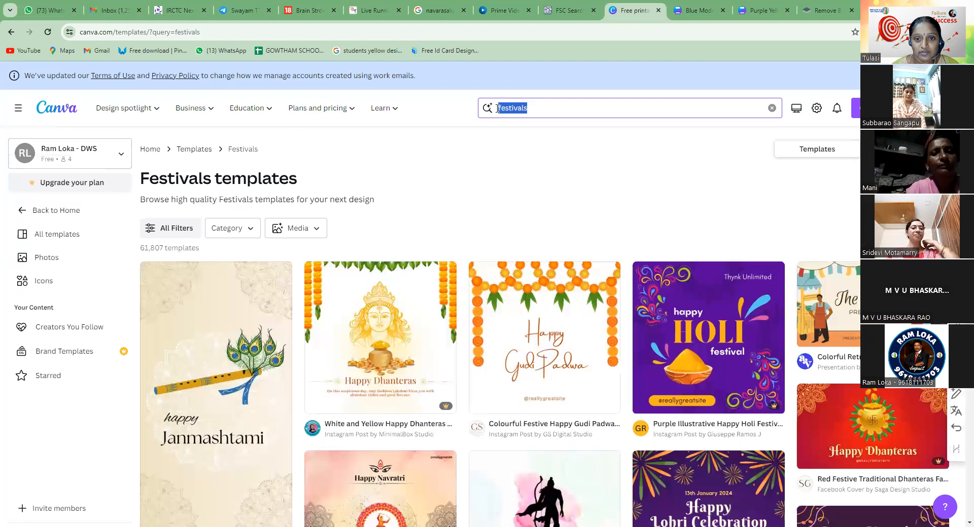
type("holi")
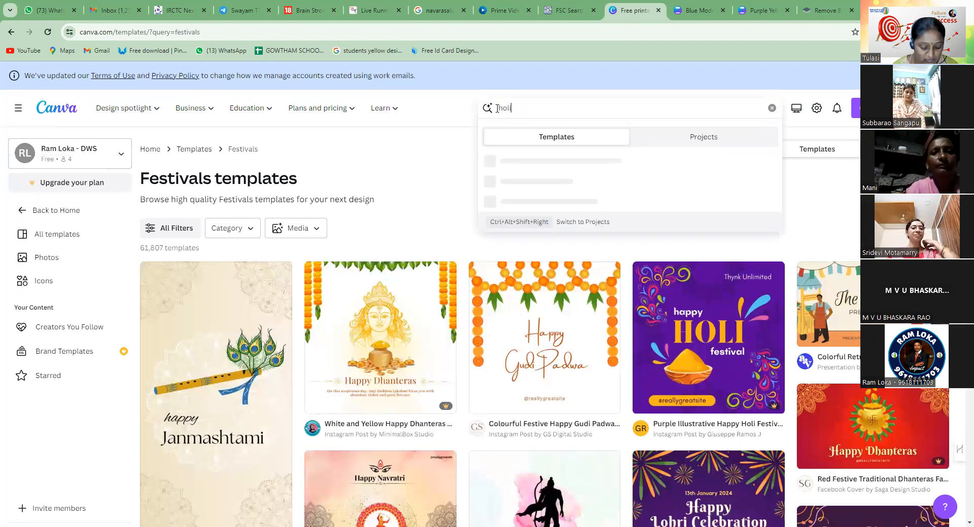
key("Return")
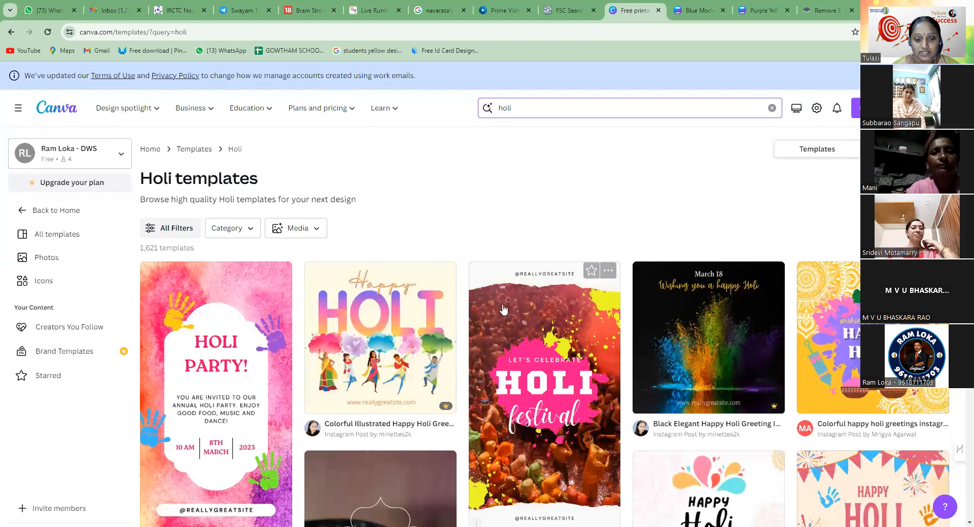
scroll(508, 307, "down", 4)
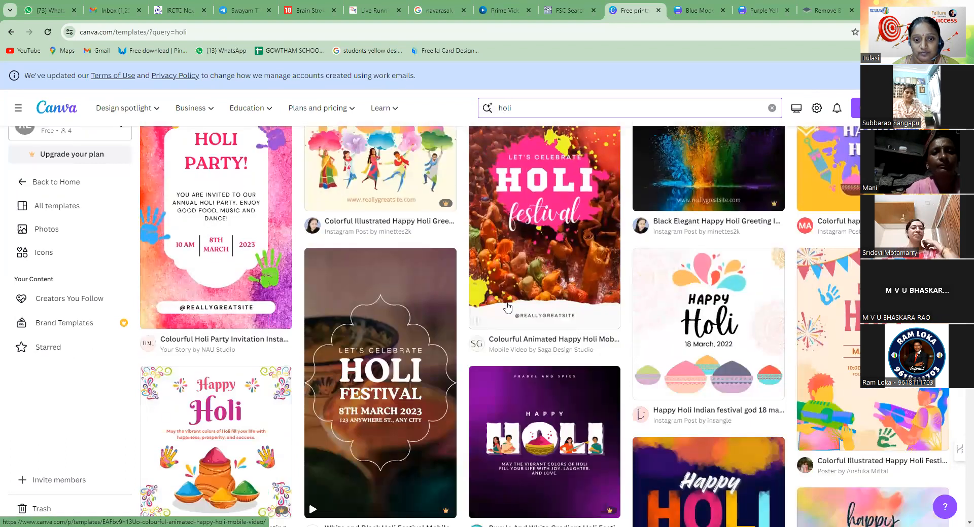
Look through the Holi templates and open the Purple Gradient Festive Holi Party Invitation Flyer for customizing
scroll(274, 283, "down", 5)
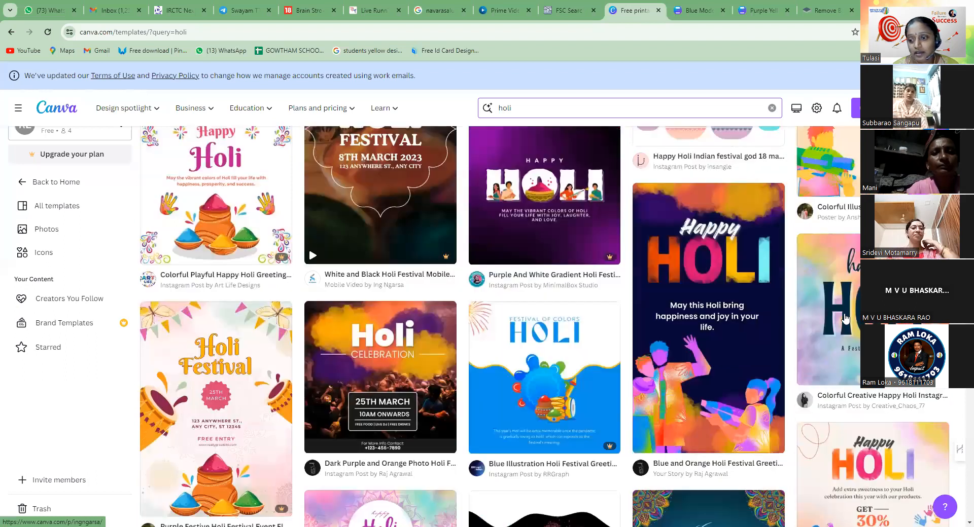
scroll(845, 318, "down", 2)
scroll(653, 332, "down", 4)
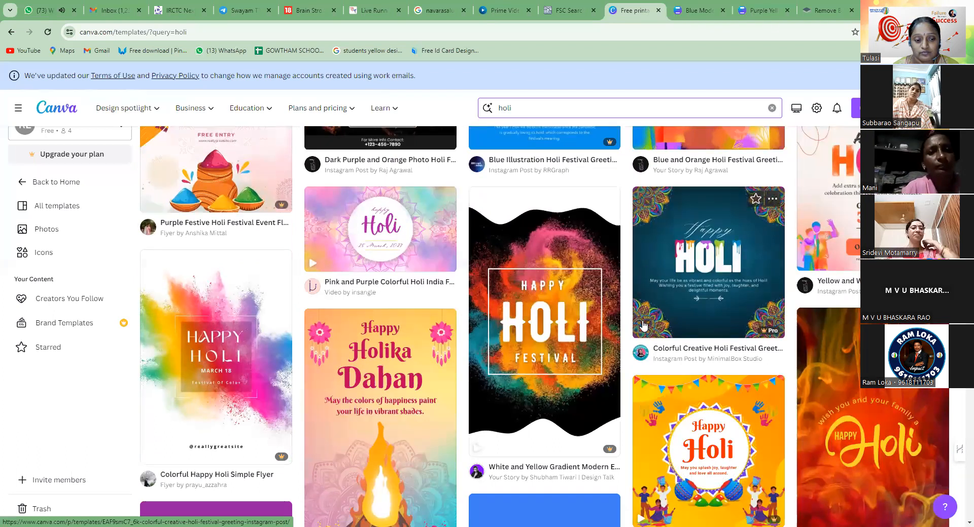
scroll(261, 296, "down", 5)
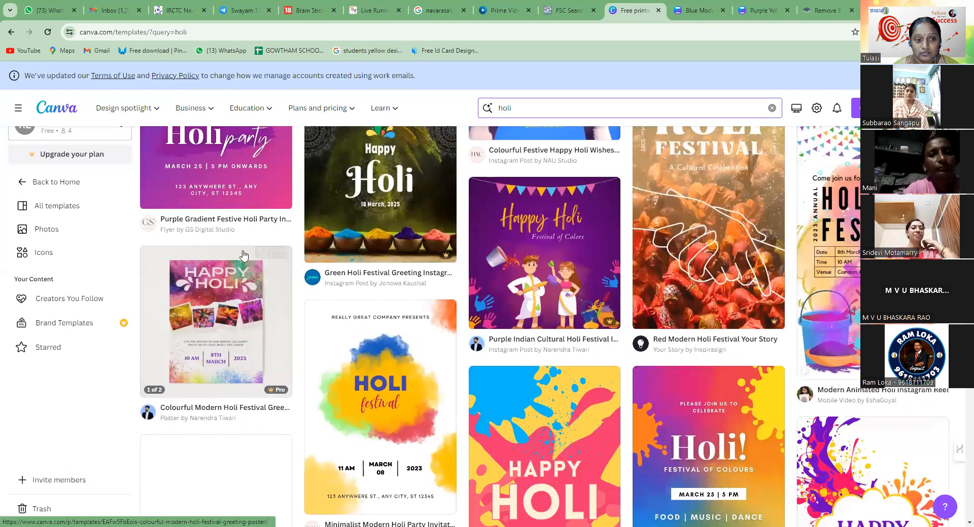
scroll(239, 256, "up", 5)
left_click(210, 302)
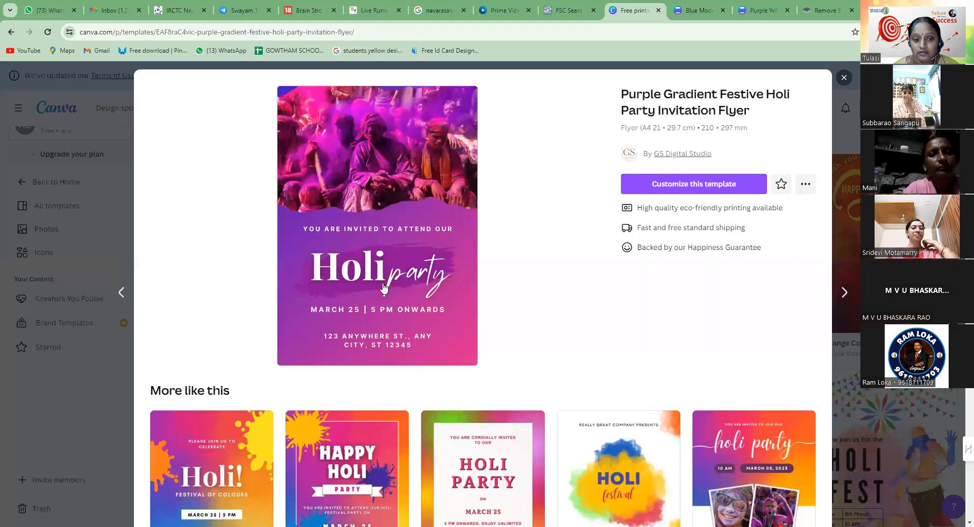
left_click(384, 284)
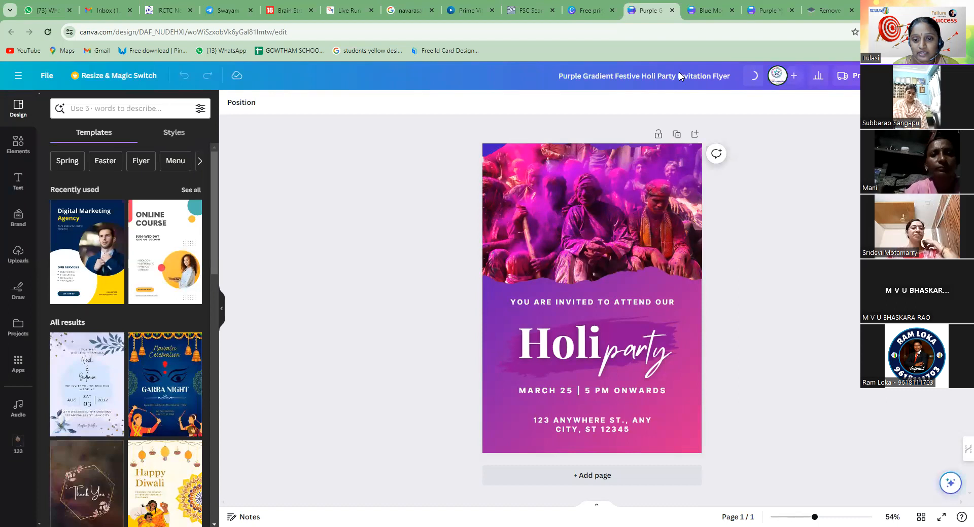
Select the flyer's date line, "Holi" and "party" title words and invitation line in turn to inspect the separate text elements
left_click(559, 391)
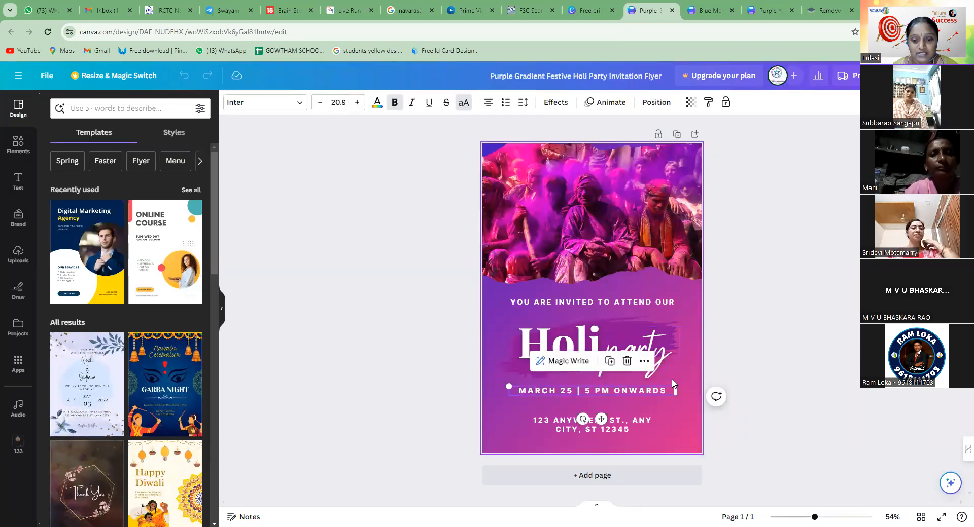
left_click(584, 344)
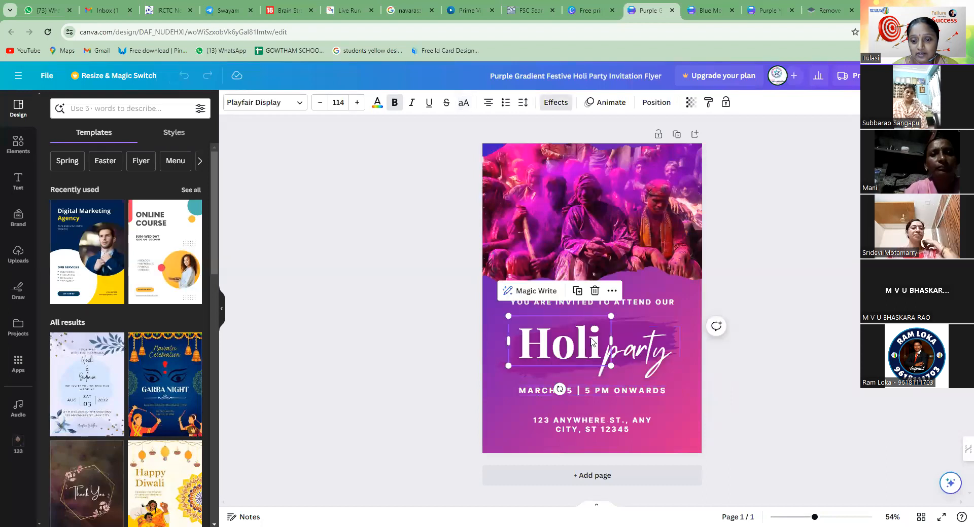
left_click(632, 350)
left_click(540, 304)
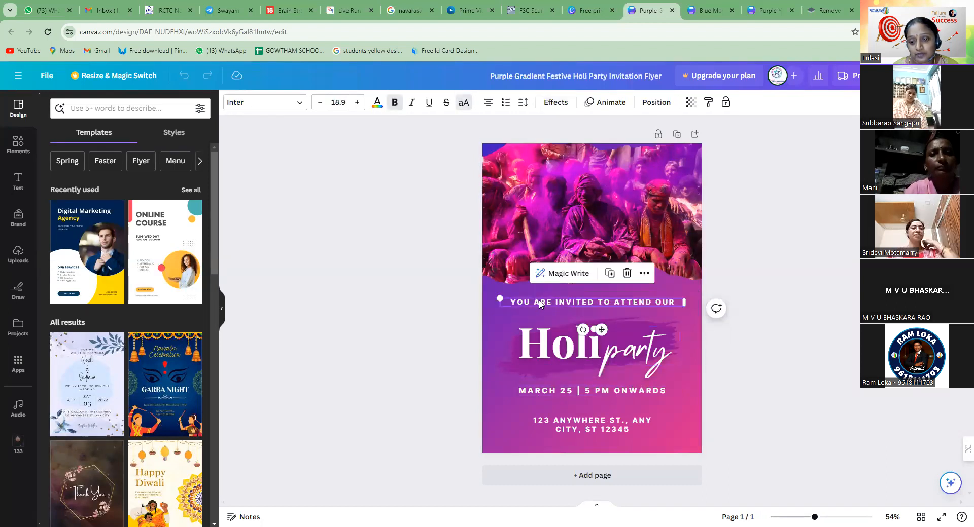
Replace the placeholder address on the flyer with "HYDERABAD"
left_click(573, 420)
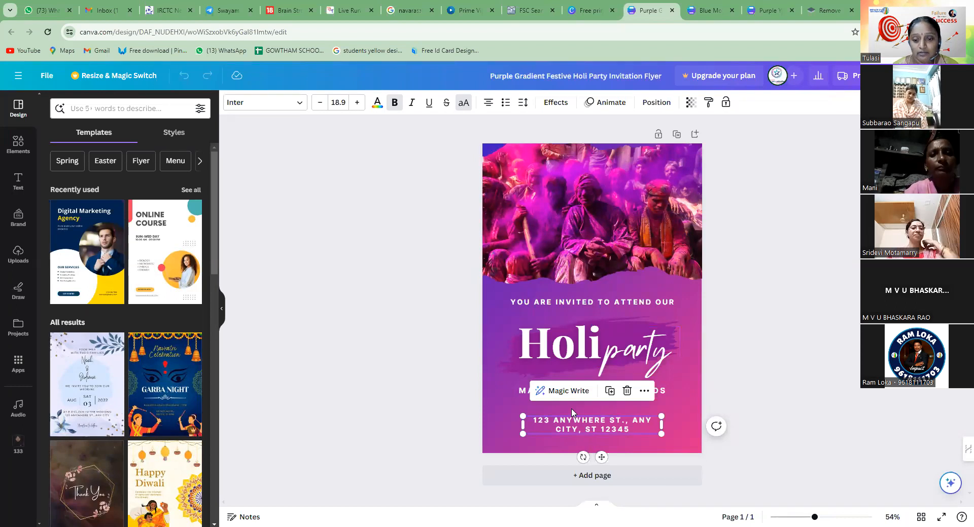
double_click(572, 412)
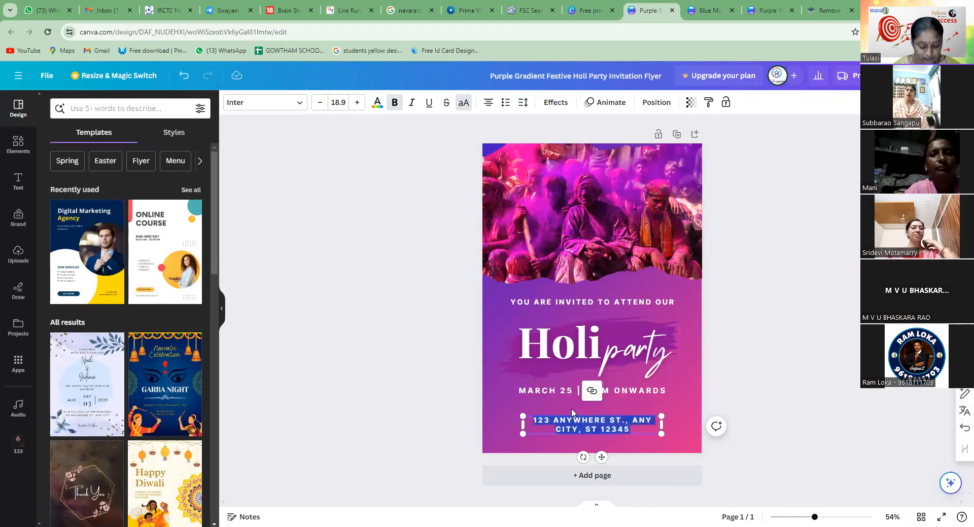
type("HYDERA")
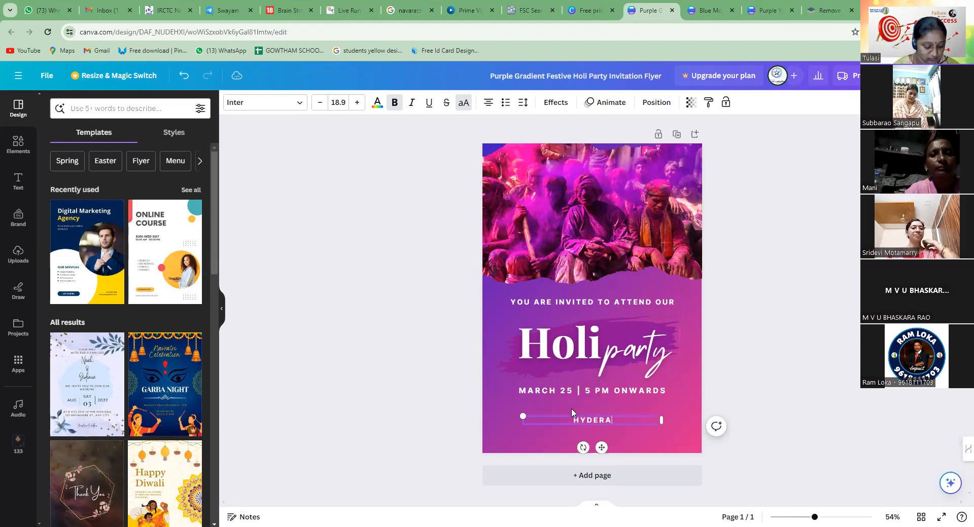
type("BAD")
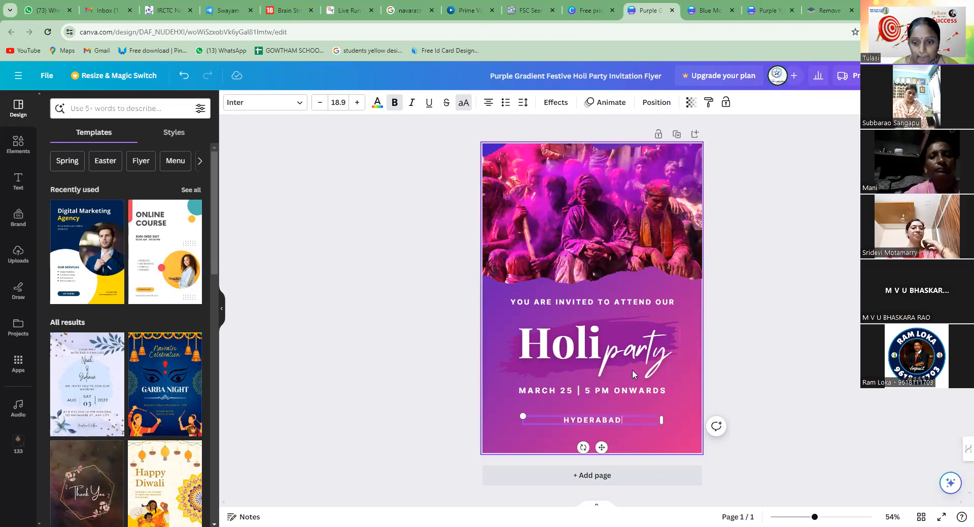
Select the Holi crowd photo at the head of the flyer and shift it slightly downward
left_click(629, 347)
left_click(584, 342)
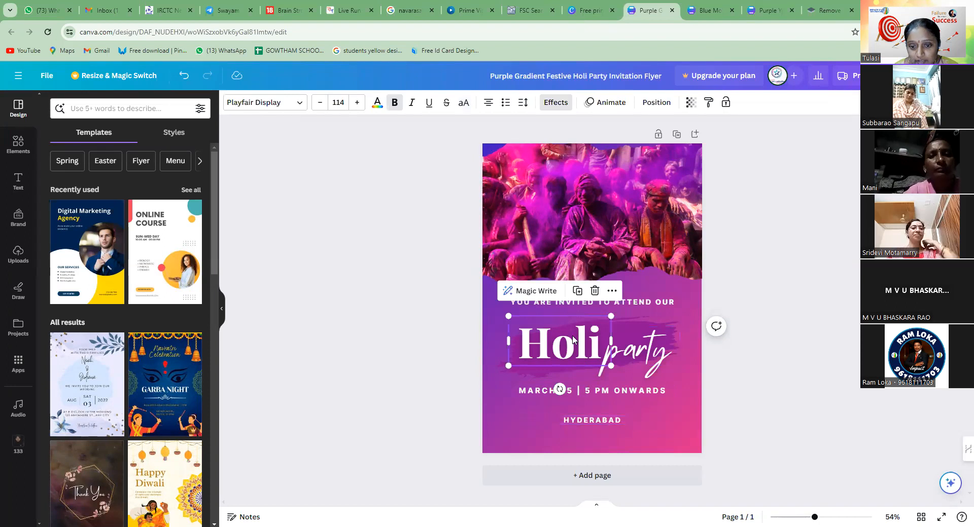
left_click(573, 247)
mouse_move(573, 247)
left_mouse_down()
mouse_move(699, 246)
mouse_move(537, 245)
mouse_move(652, 249)
mouse_move(574, 245)
left_mouse_up()
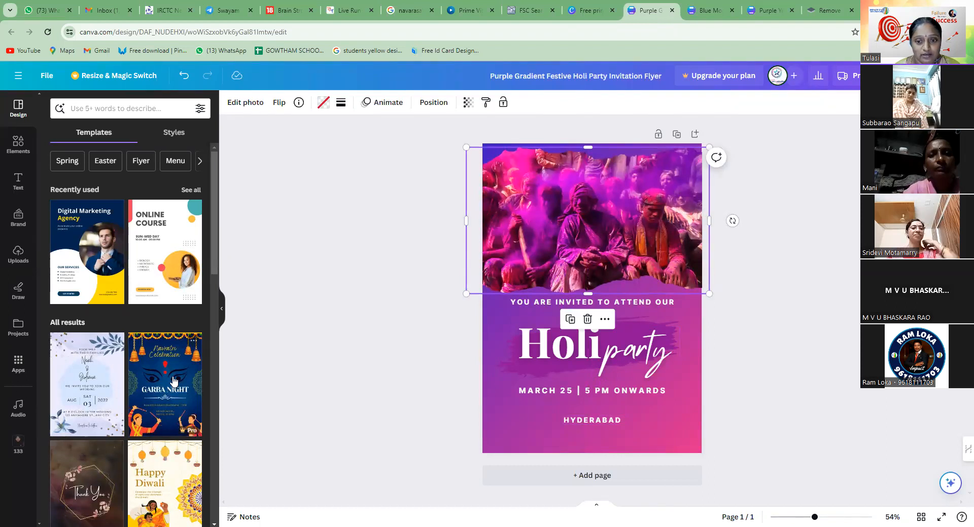
Replace the flyer's crowd photo with the uploaded family cartoon that has a transparent background
scroll(120, 402, "down", 1)
scroll(121, 403, "up", 1)
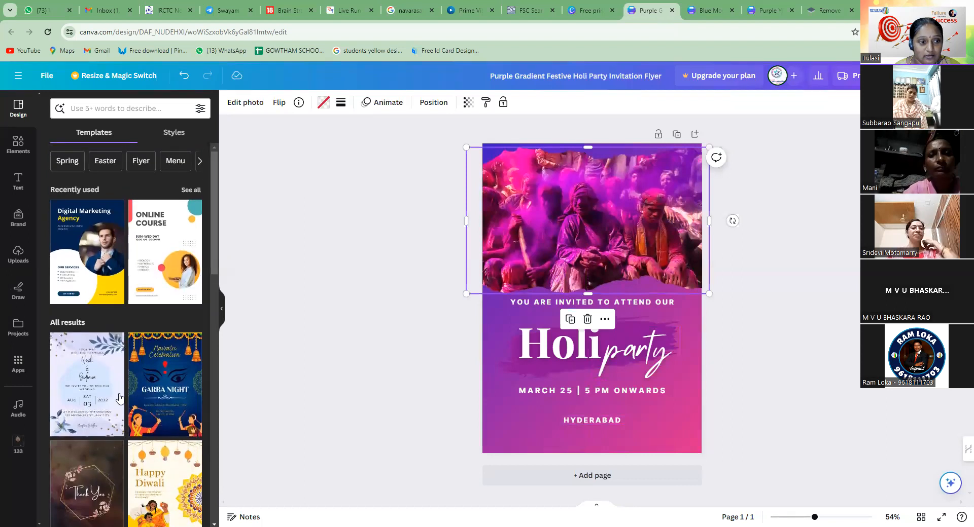
left_click(18, 254)
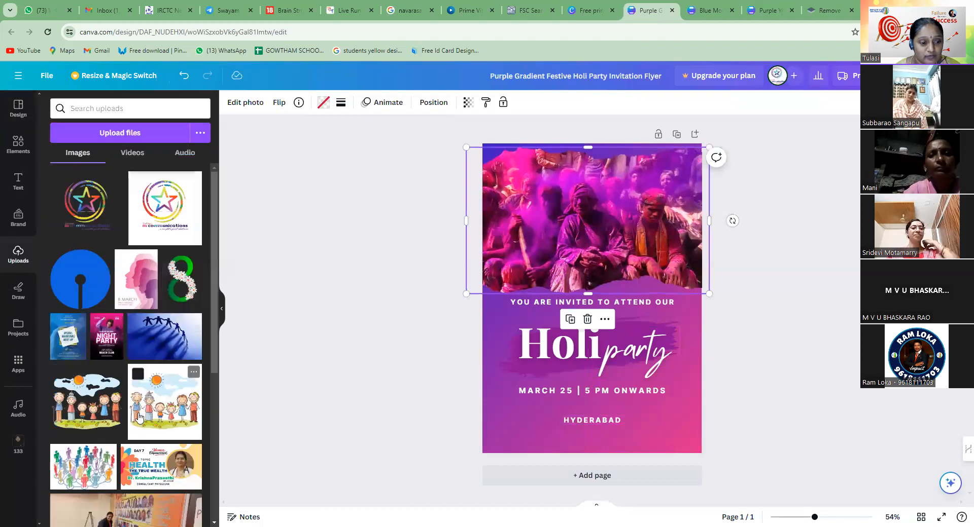
left_click(92, 422)
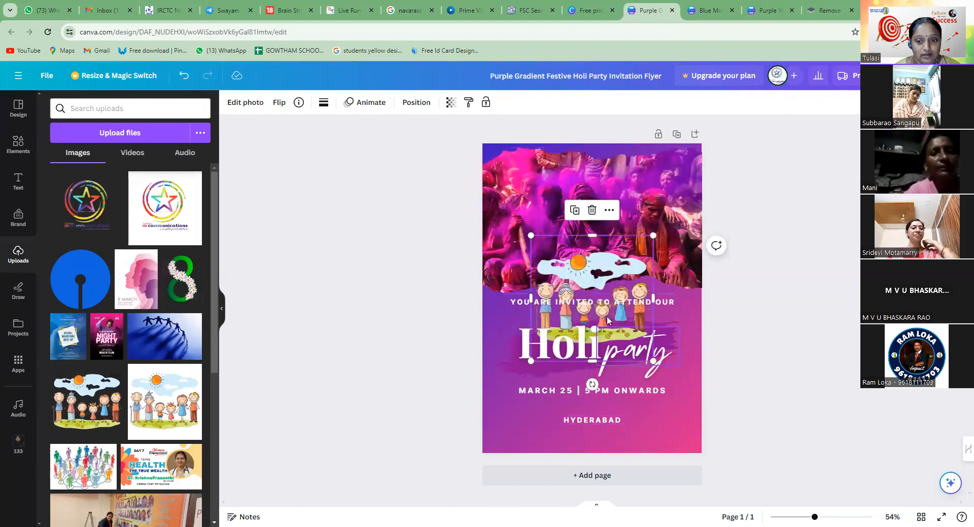
left_click_drag(608, 294, 592, 213)
left_click(309, 336)
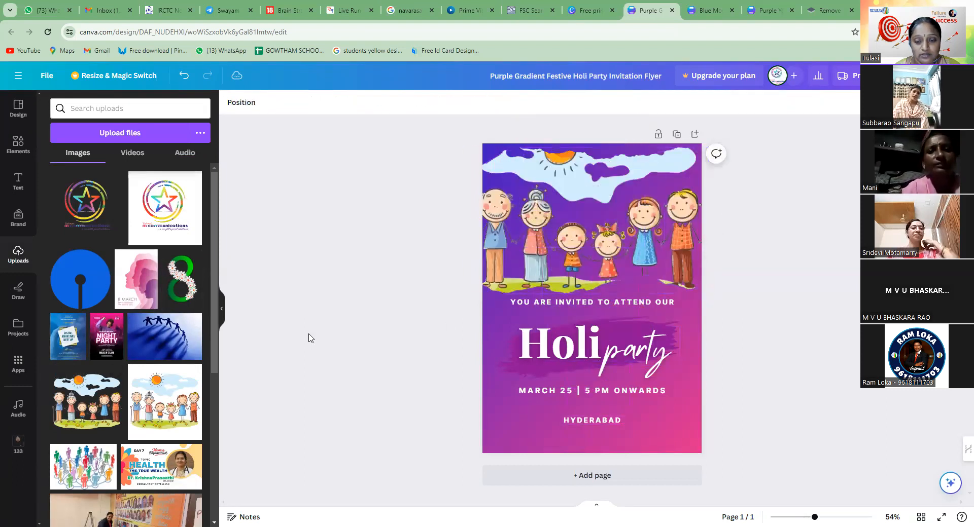
Delete the family cartoon from the flyer's photo frame and fill the frame with the uploaded picture of connected colourful people
left_click(587, 245)
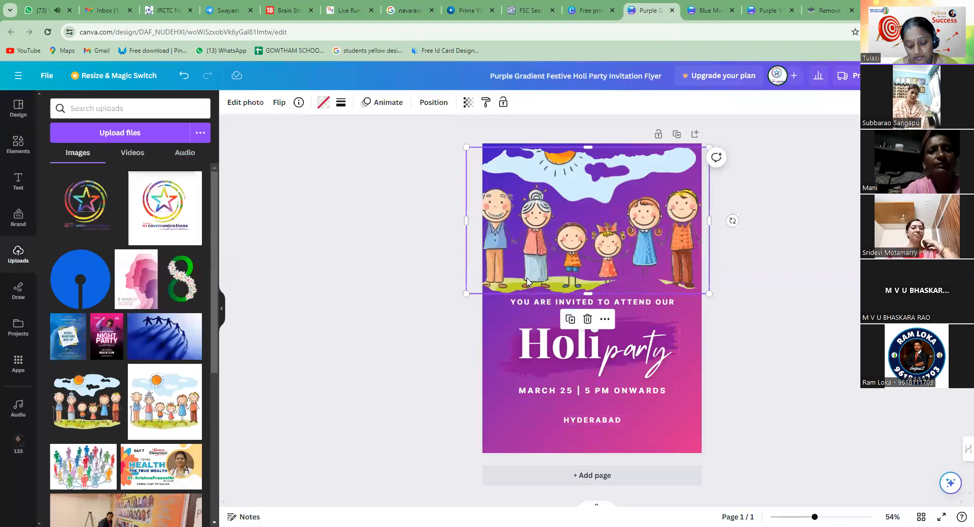
key("Delete")
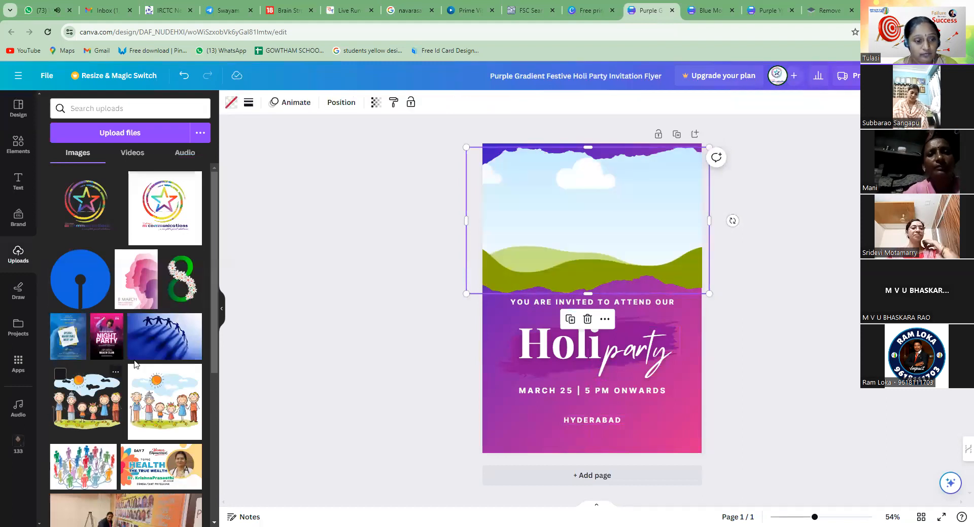
scroll(126, 381, "down", 4)
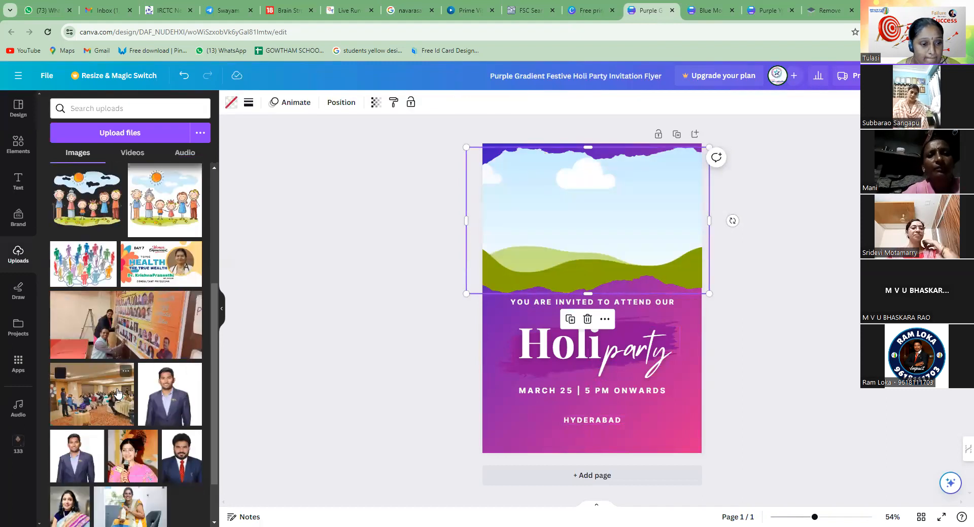
scroll(117, 388, "down", 5)
scroll(102, 382, "up", 7)
left_click_drag(84, 378, 570, 252)
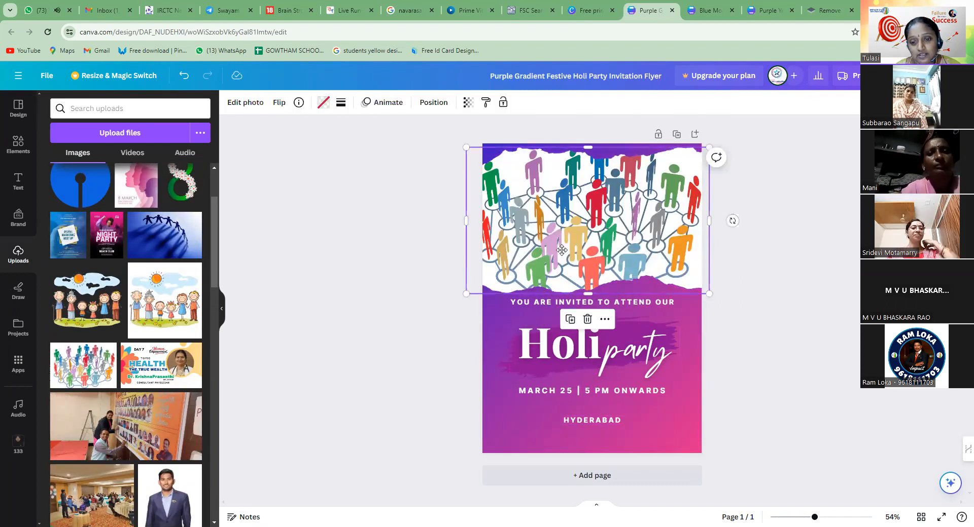
double_click(558, 246)
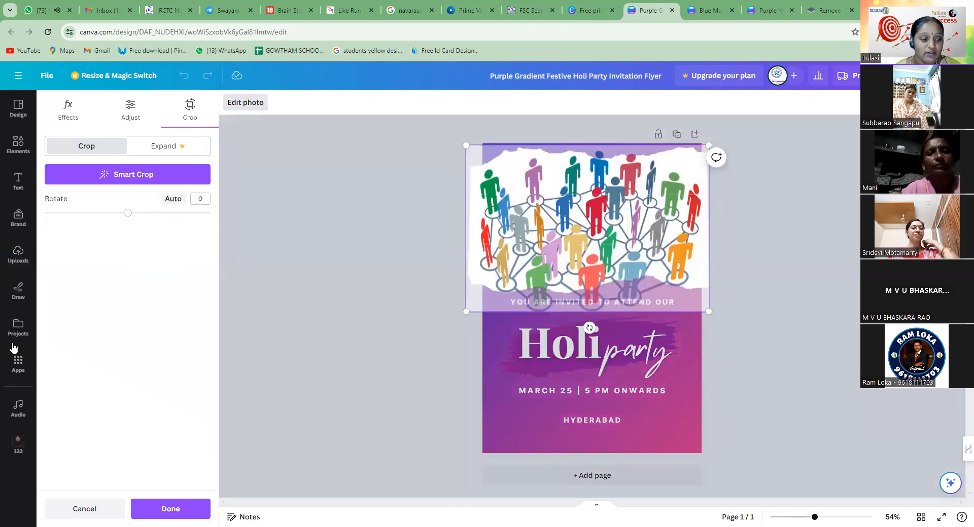
left_click(19, 252)
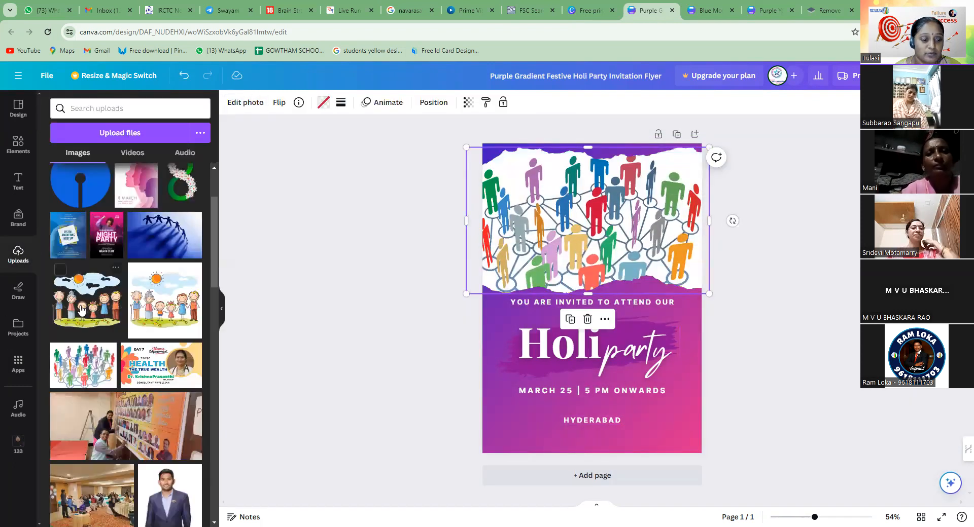
Begin uploading a file and open the camera photos birthday folder on the TMC WORKS (E:) drive
scroll(96, 331, "up", 1)
left_click(130, 133)
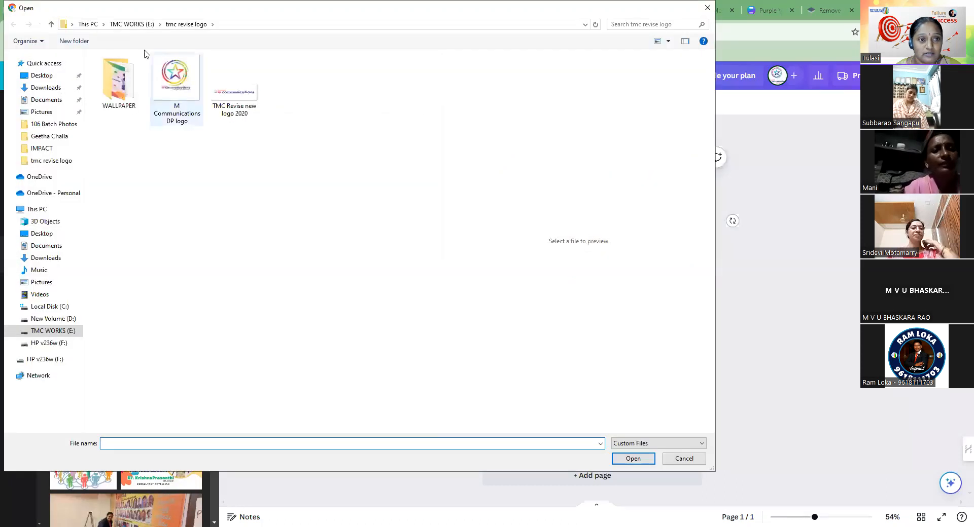
left_click(131, 24)
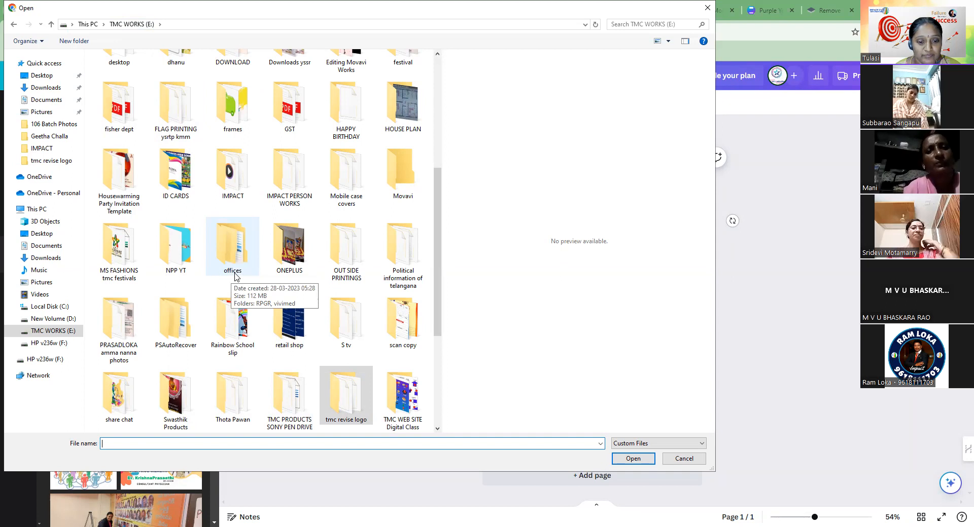
scroll(256, 335, "down", 3)
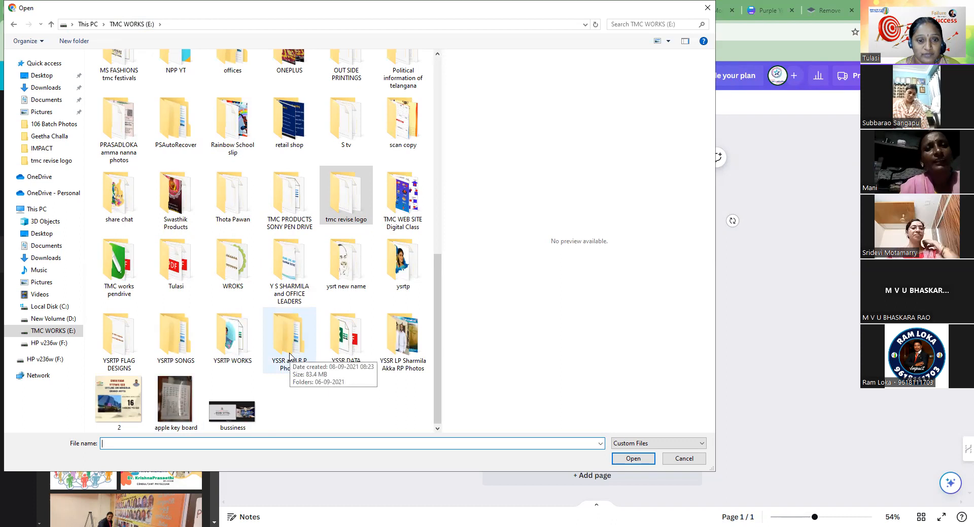
scroll(290, 357, "up", 5)
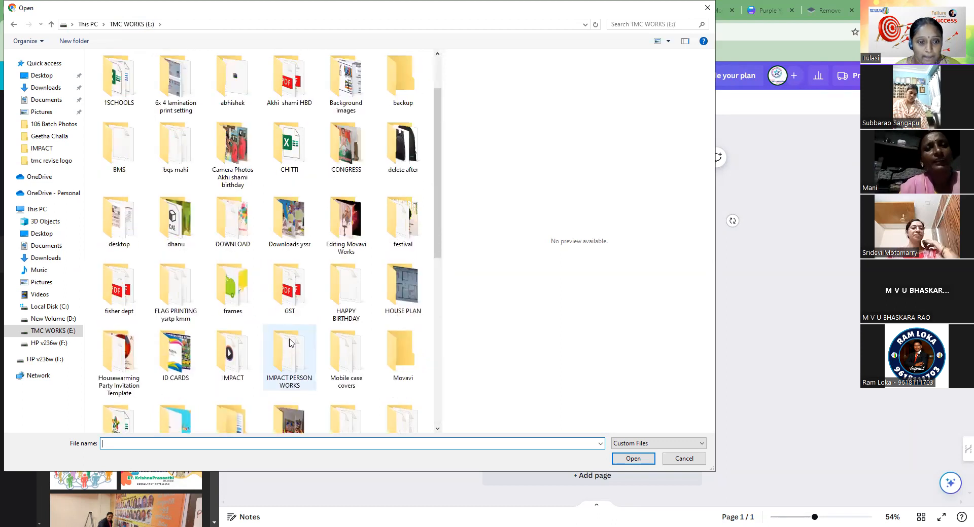
scroll(236, 334, "up", 1)
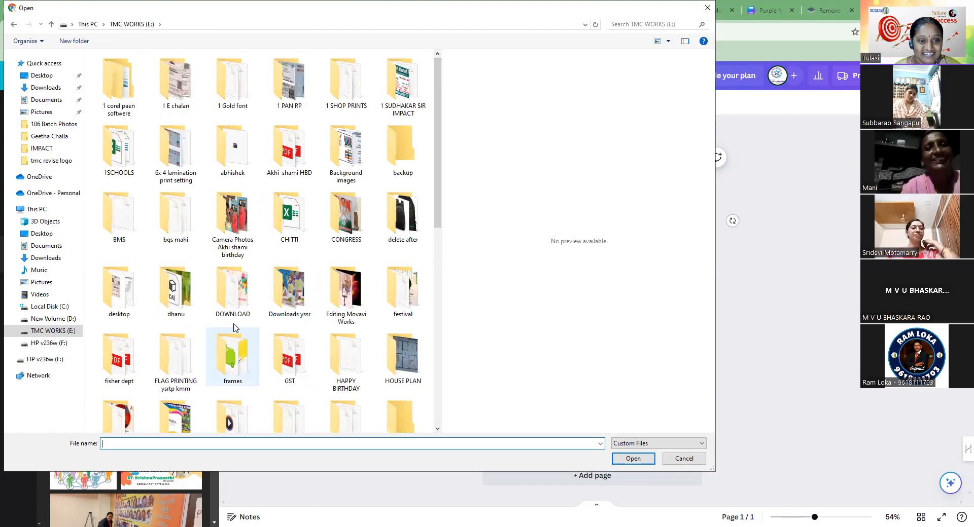
double_click(234, 229)
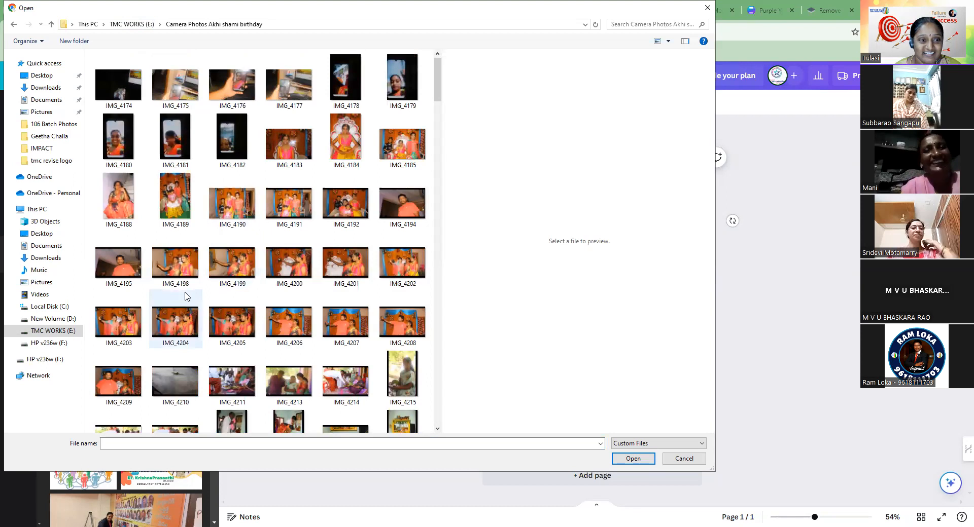
Look through the camera photos birthday folder for a usable file and return to the TMC WORKS (E:) drive
scroll(237, 304, "down", 5)
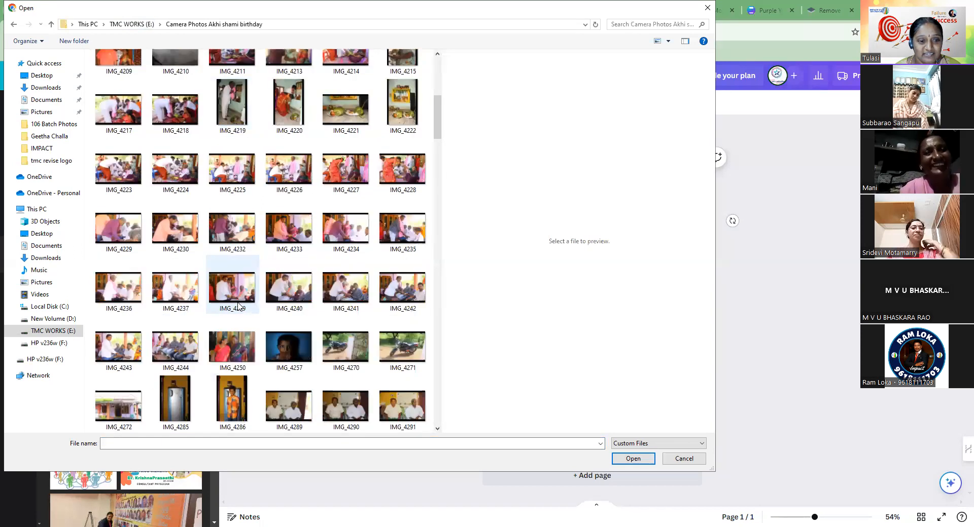
scroll(238, 305, "down", 8)
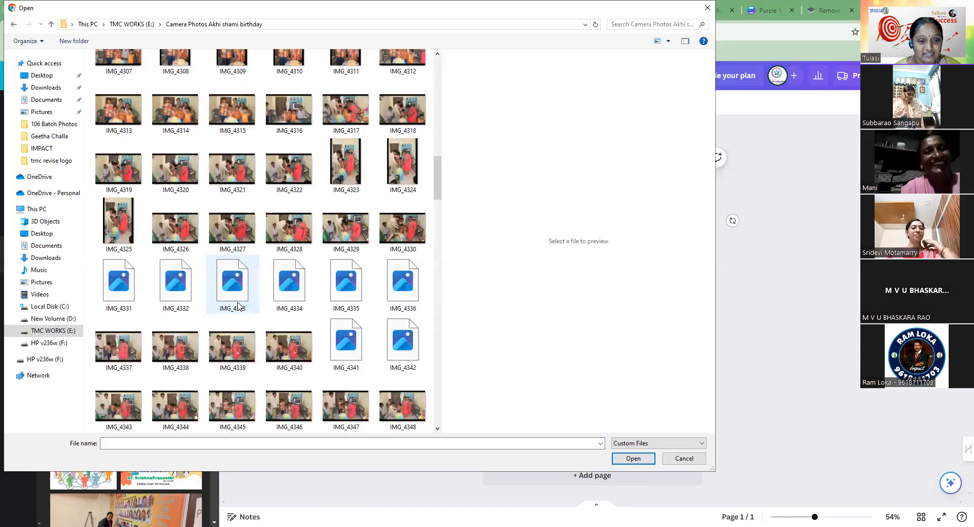
scroll(238, 305, "down", 8)
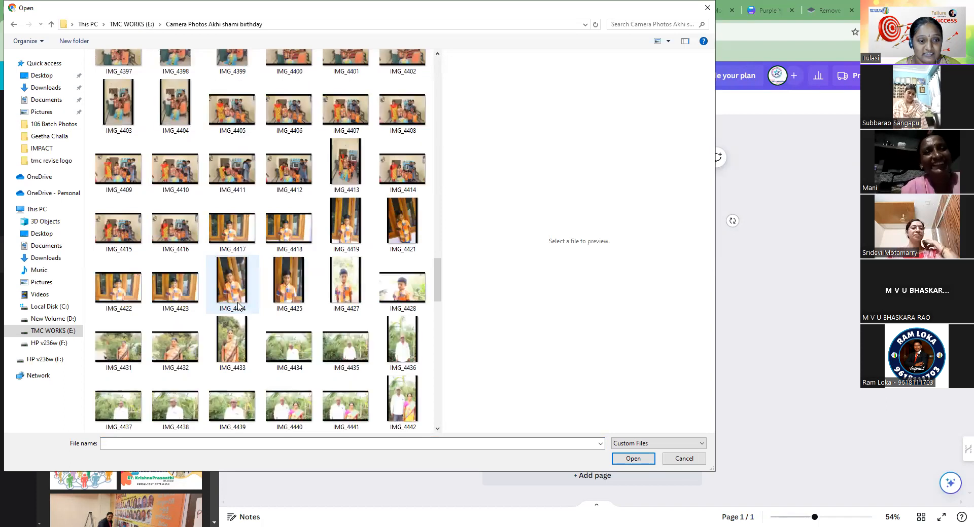
scroll(237, 304, "down", 8)
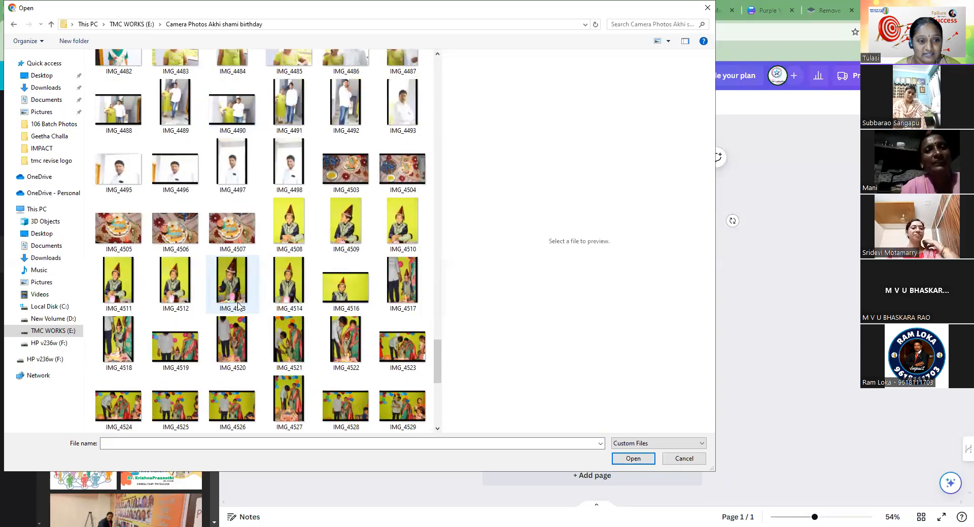
scroll(238, 305, "down", 3)
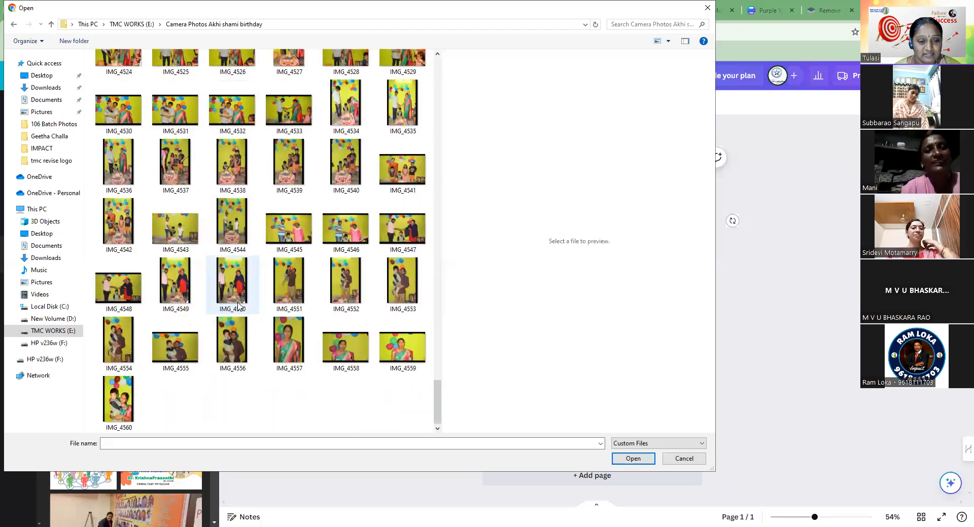
scroll(237, 304, "up", 5)
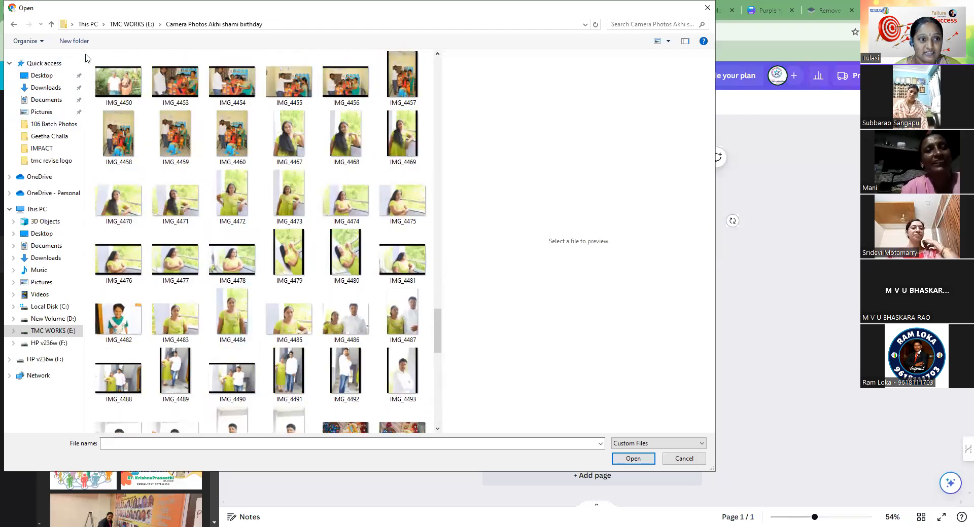
left_click(13, 24)
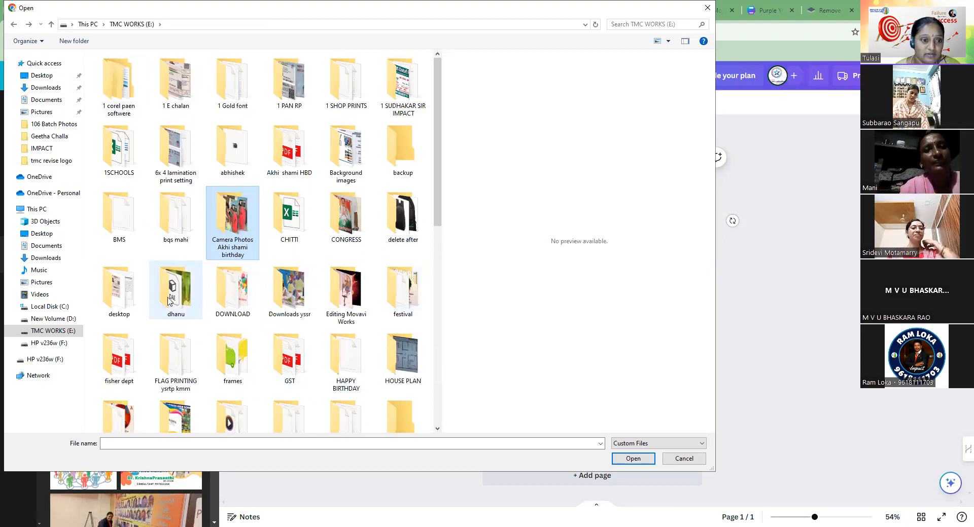
scroll(180, 371, "down", 3)
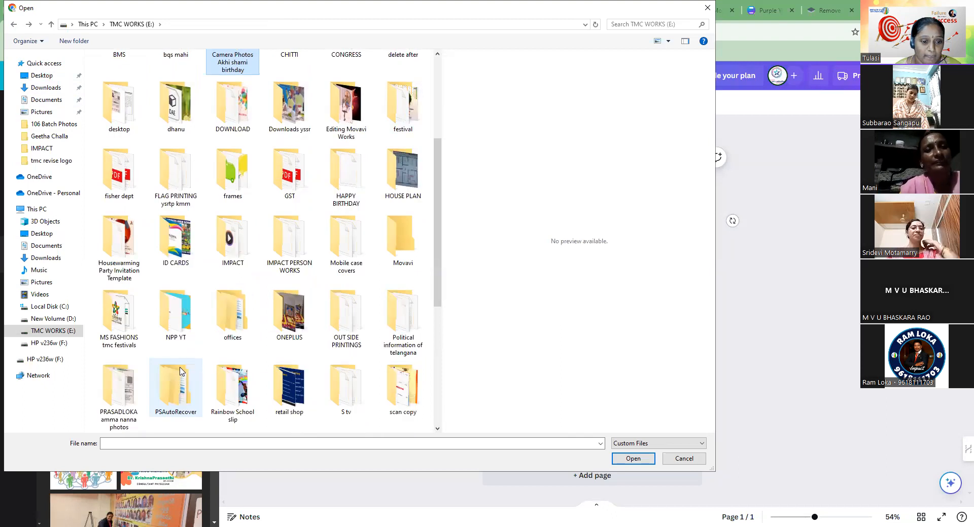
scroll(294, 392, "down", 3)
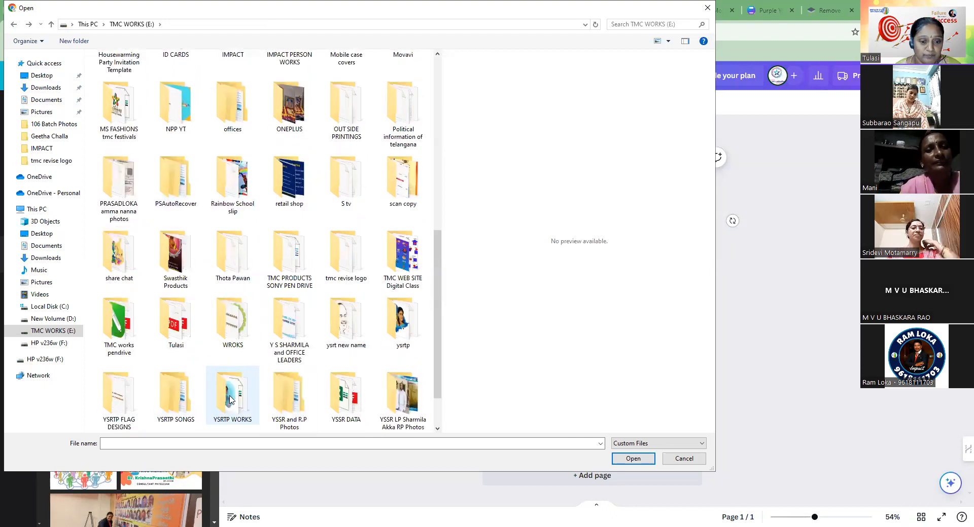
double_click(191, 340)
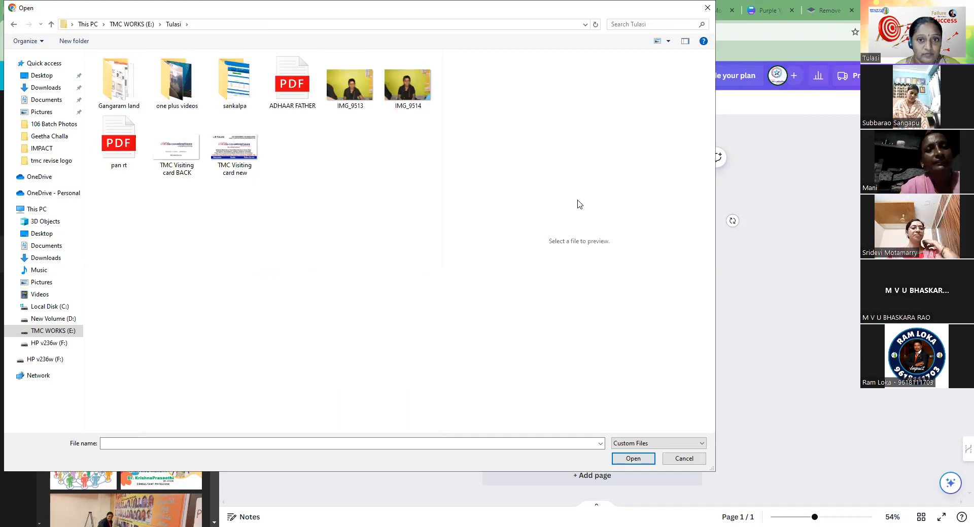
double_click(174, 98)
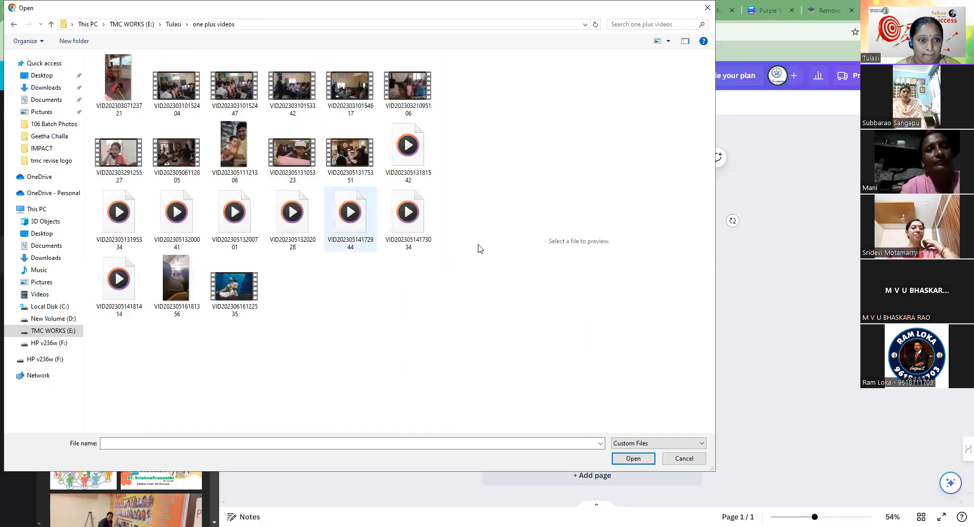
left_click(166, 94)
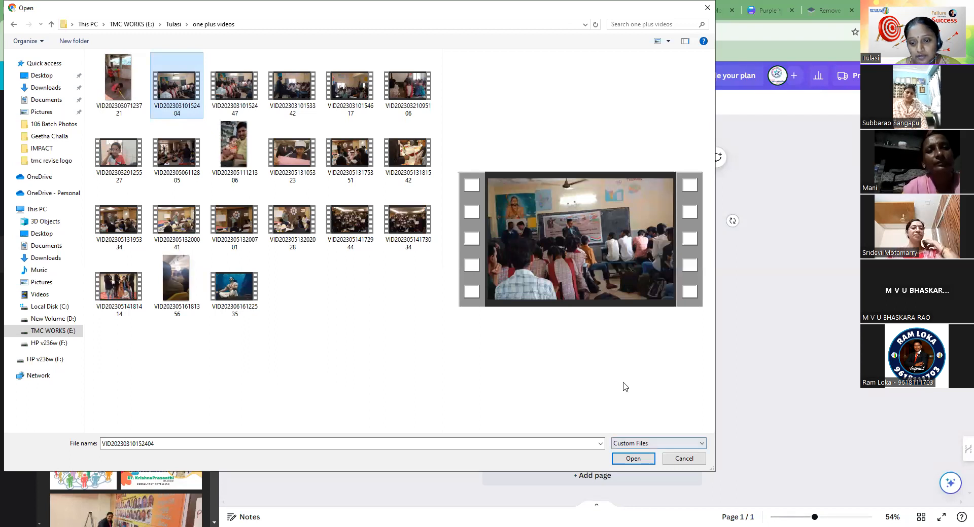
left_click(633, 459)
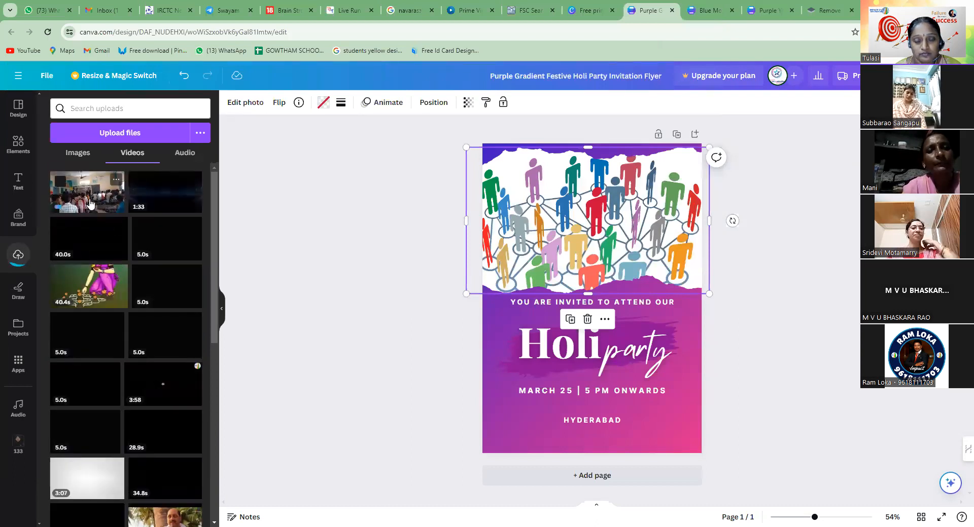
Fill the flyer's photo frame with the newly uploaded 19.9-second classroom video and play it
left_click(86, 203)
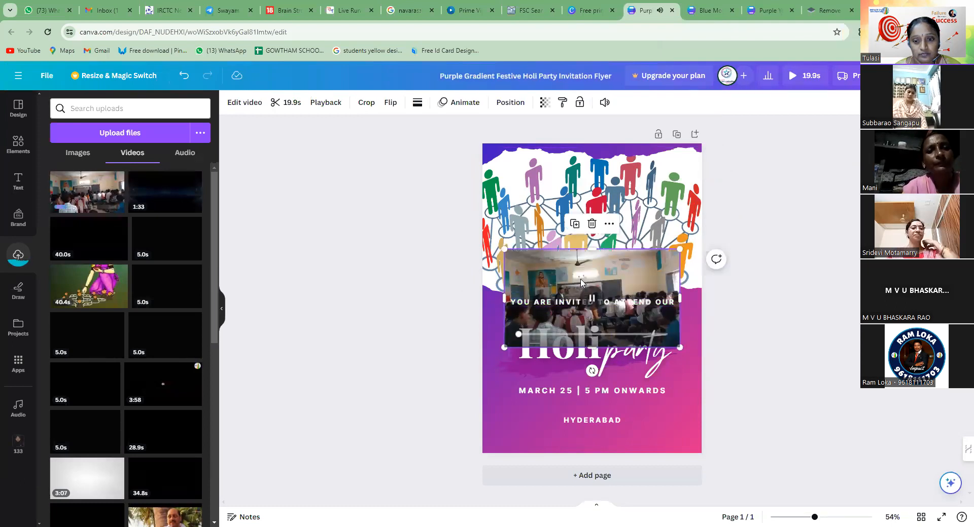
left_click_drag(582, 283, 589, 259)
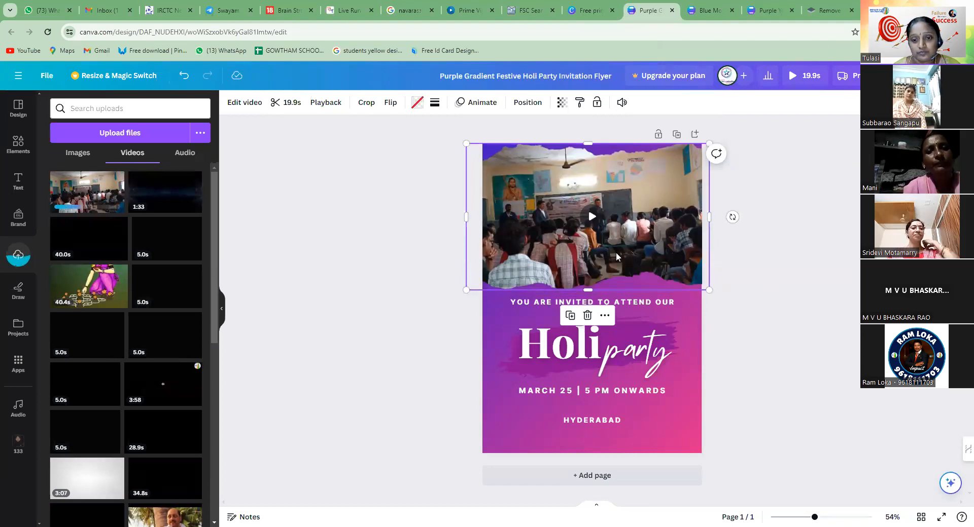
left_click(592, 217)
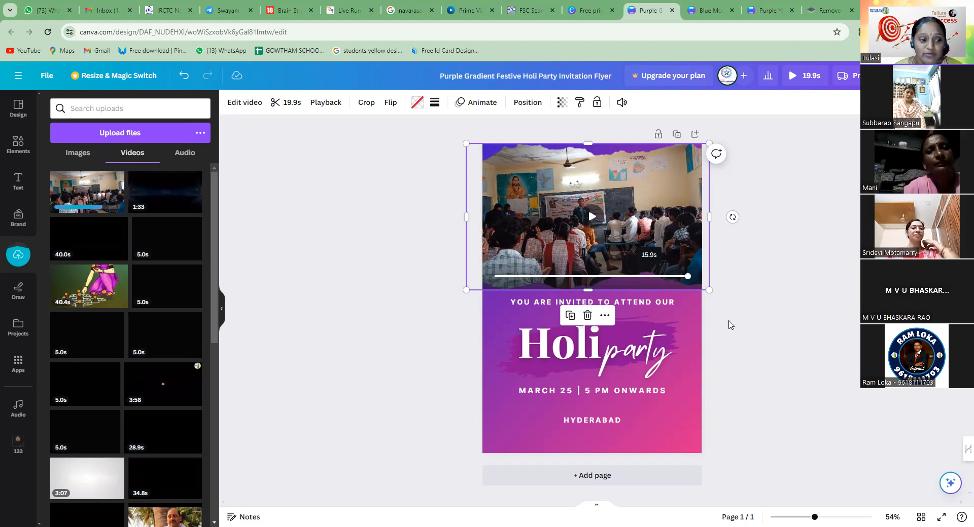
Replace the video in the flyer's frame with the uploaded 40.4-second video of a woman in a purple sari
left_click(75, 298)
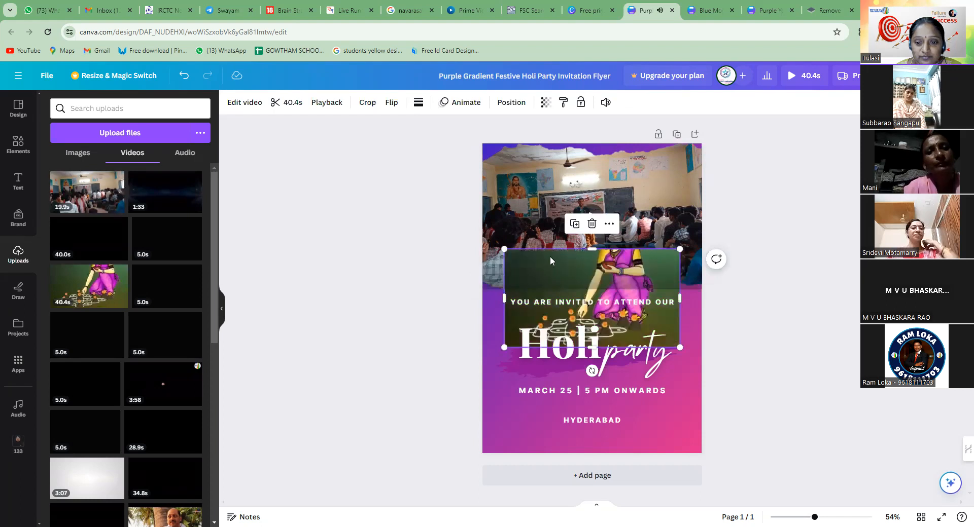
left_click_drag(582, 260, 587, 219)
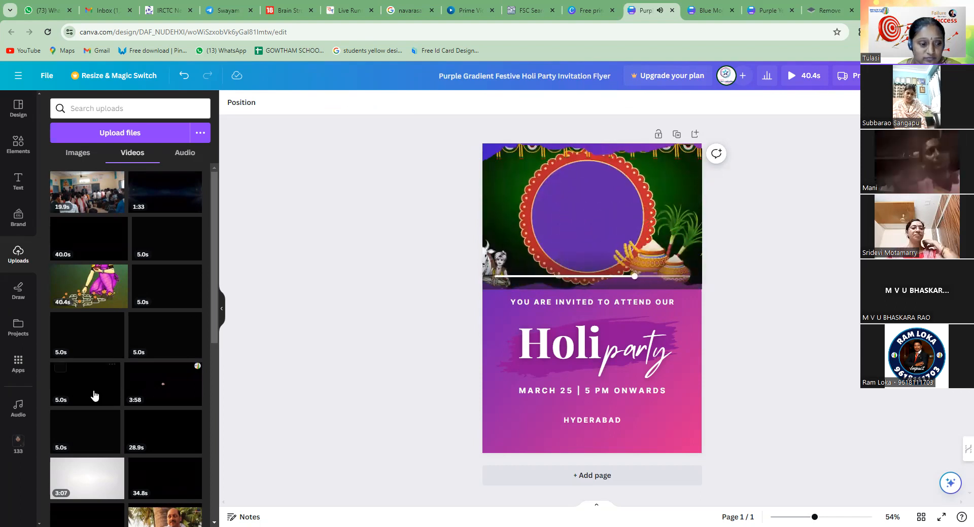
scroll(101, 394, "down", 2)
scroll(101, 394, "down", 3)
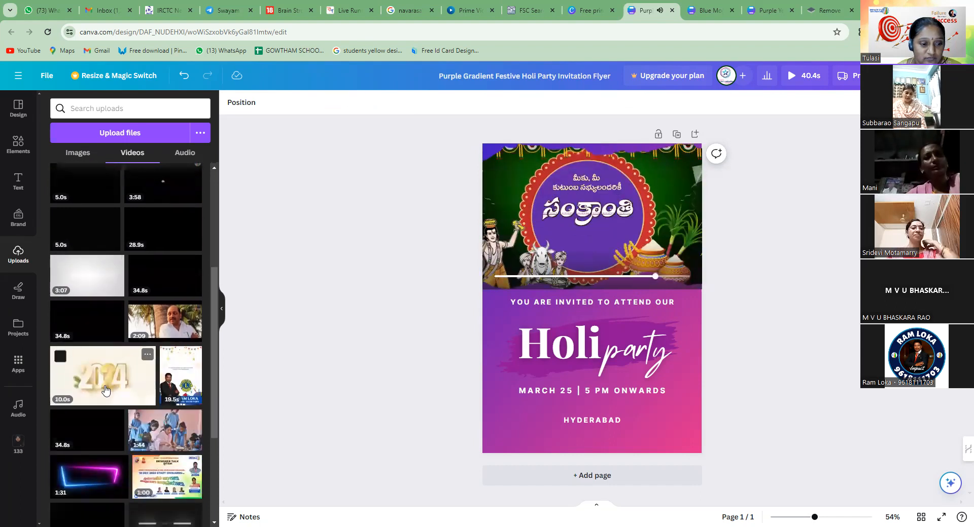
scroll(104, 390, "down", 1)
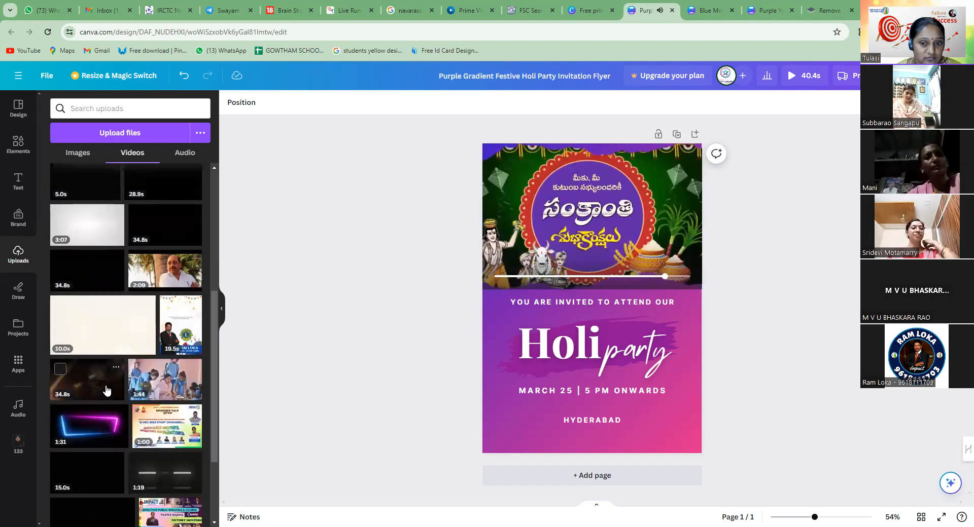
scroll(105, 391, "down", 1)
scroll(106, 391, "down", 2)
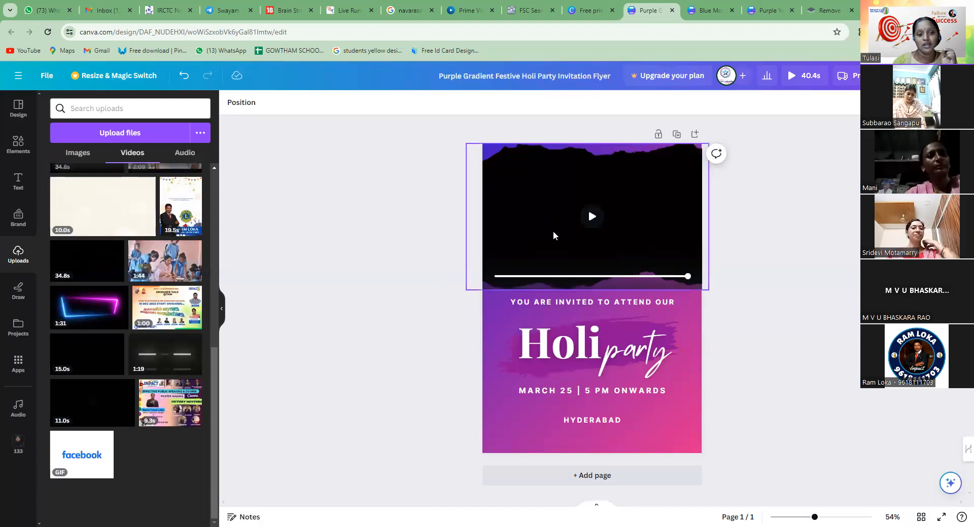
Try red and dark blue on the Holi title and set its text colour to light green
left_click(552, 356)
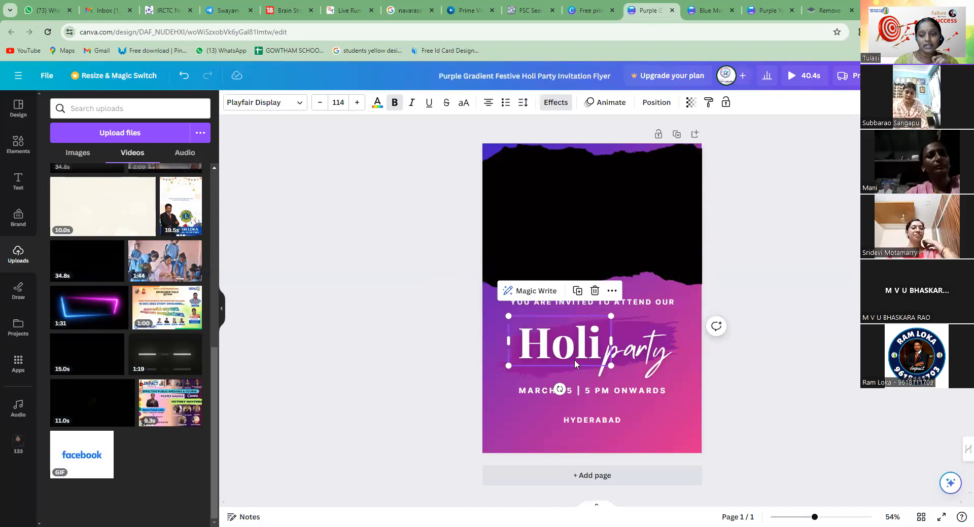
left_click(376, 104)
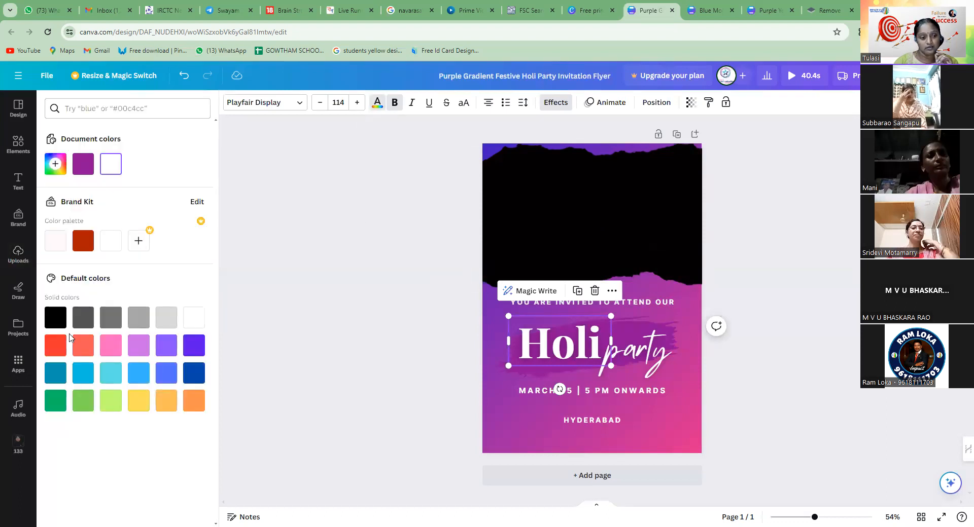
left_click(59, 354)
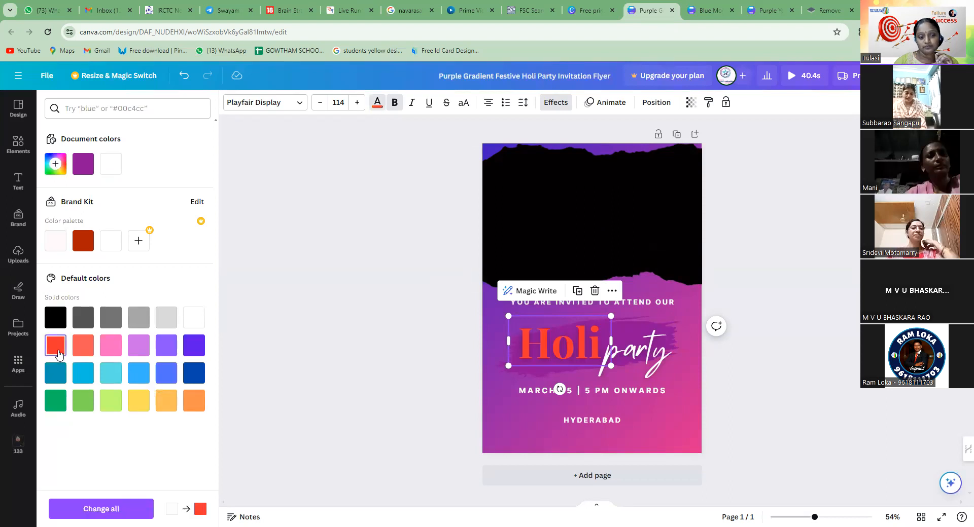
left_click(193, 345)
left_click(196, 374)
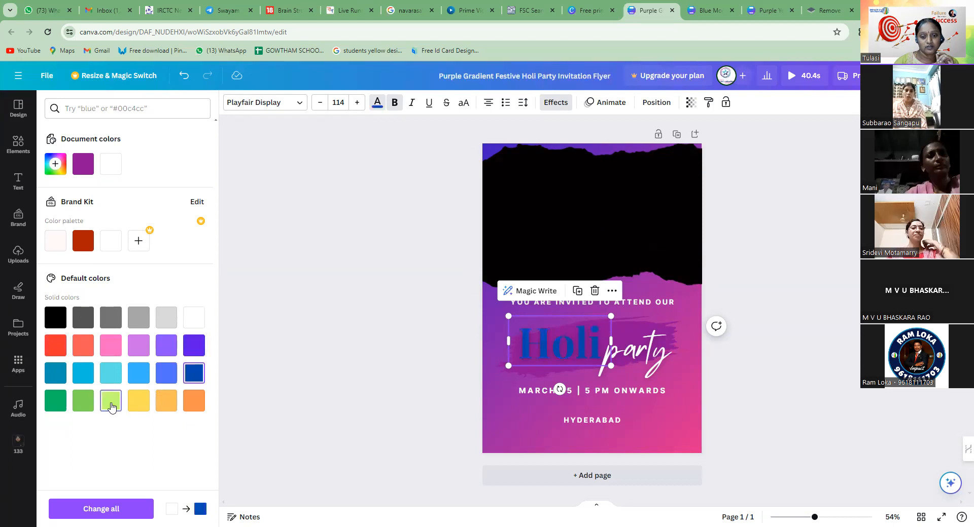
left_click(110, 401)
Recolour only the letter H of the Holi title, trying dark gray before setting it to red
double_click(549, 352)
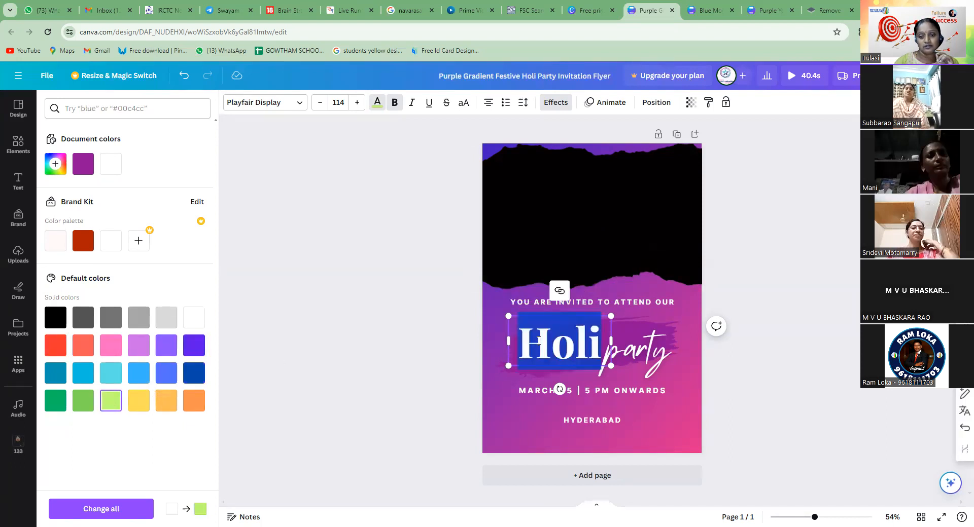
left_click(551, 343)
left_click_drag(552, 342, 519, 343)
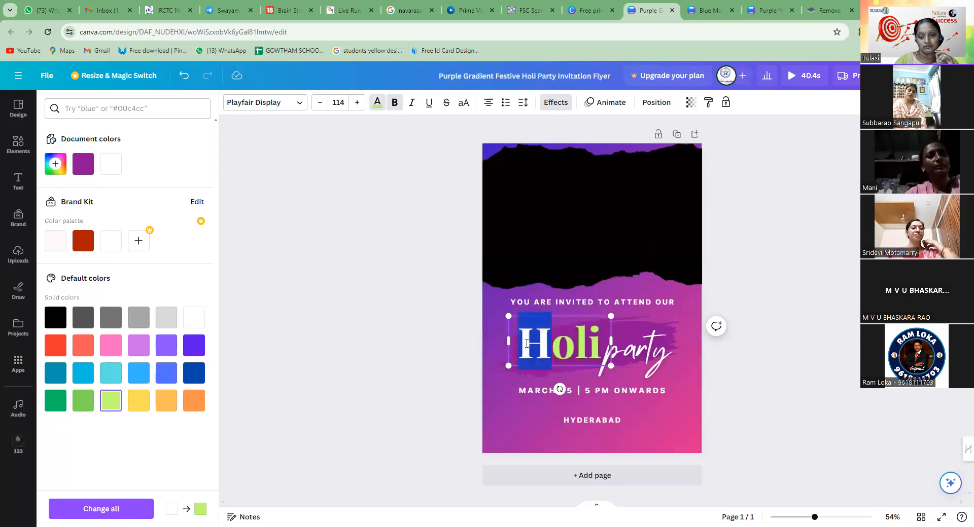
left_click(377, 103)
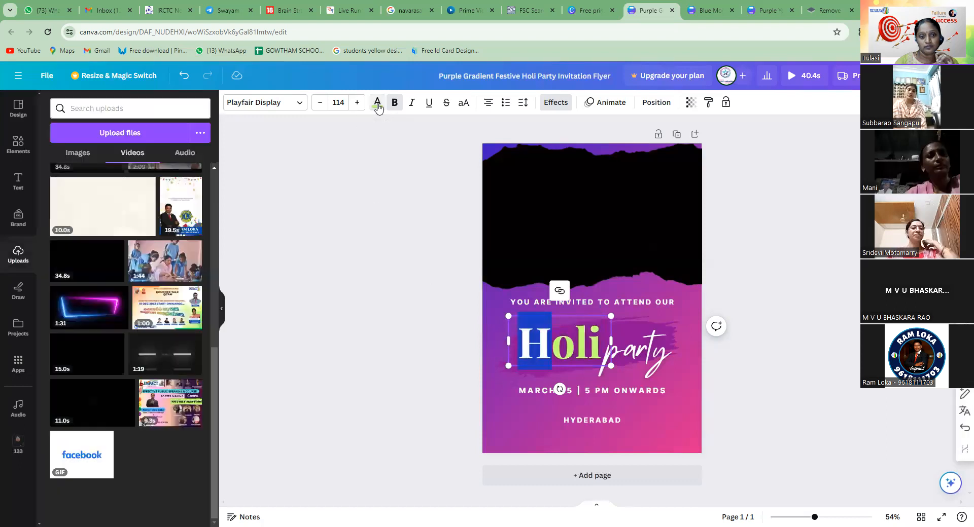
left_click(376, 103)
left_click(83, 318)
left_click(557, 367)
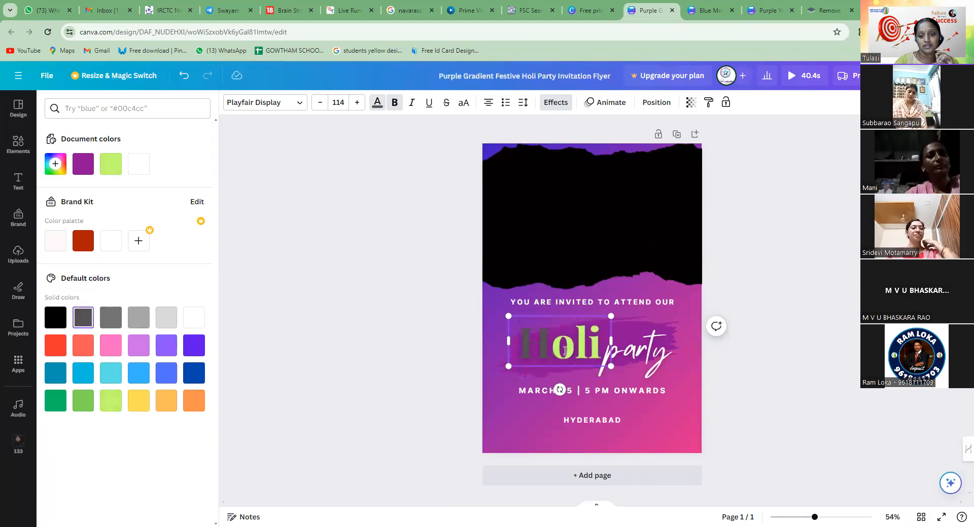
left_click_drag(549, 343, 517, 344)
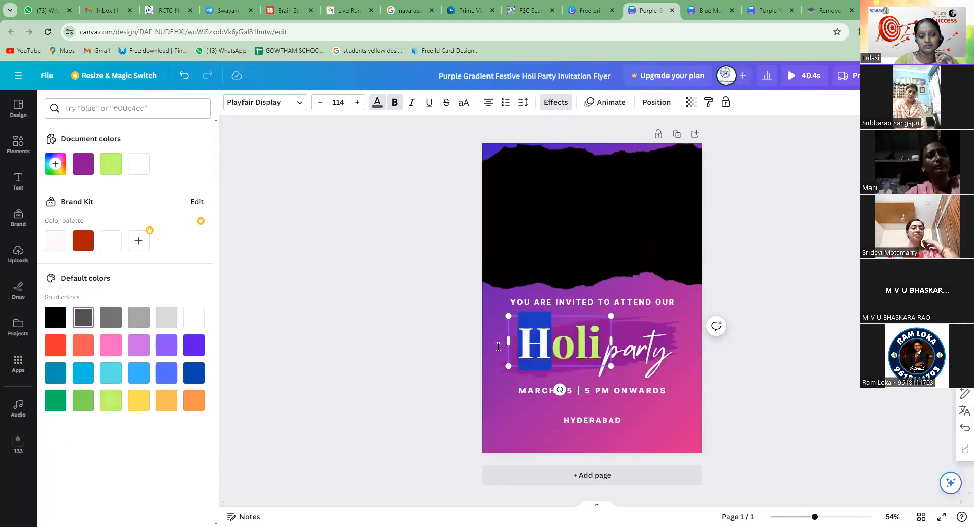
left_click(48, 351)
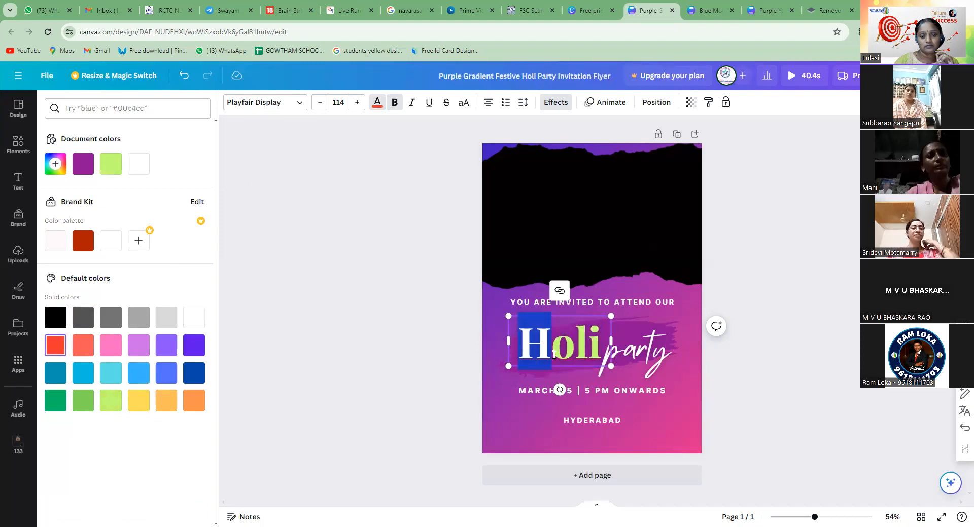
Colour the letter l of the Holi title yellow and the letter i teal, and leave the text
left_click(583, 361)
left_click_drag(588, 347, 575, 348)
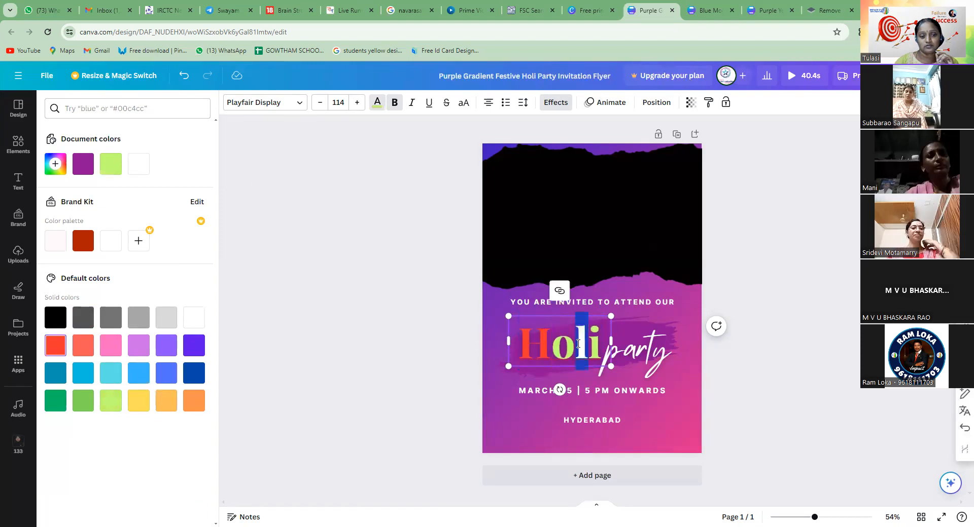
left_click(604, 344)
left_click_drag(593, 350, 587, 349)
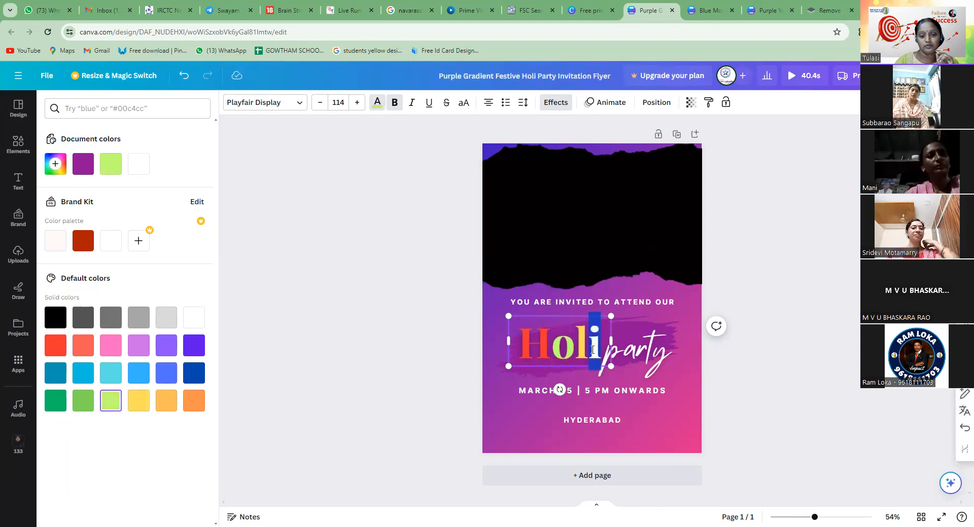
left_click(55, 373)
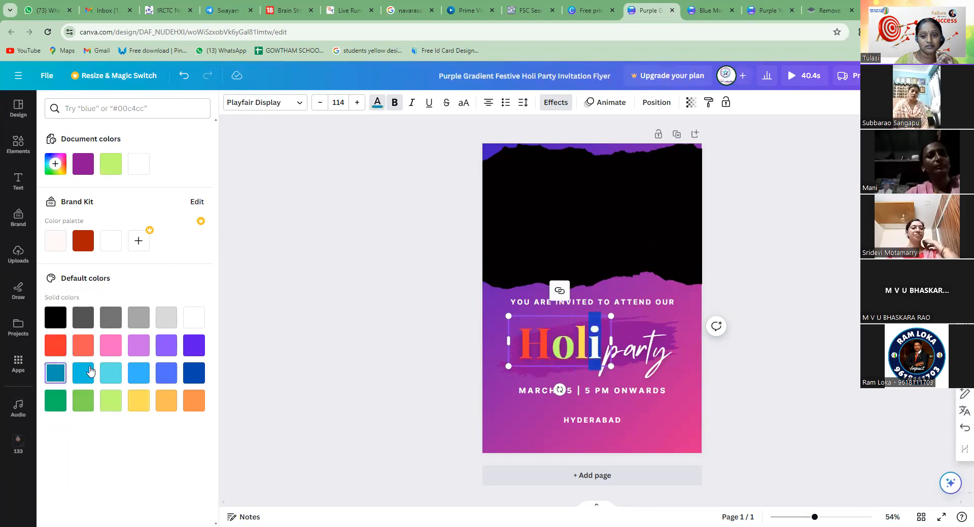
left_click(697, 370)
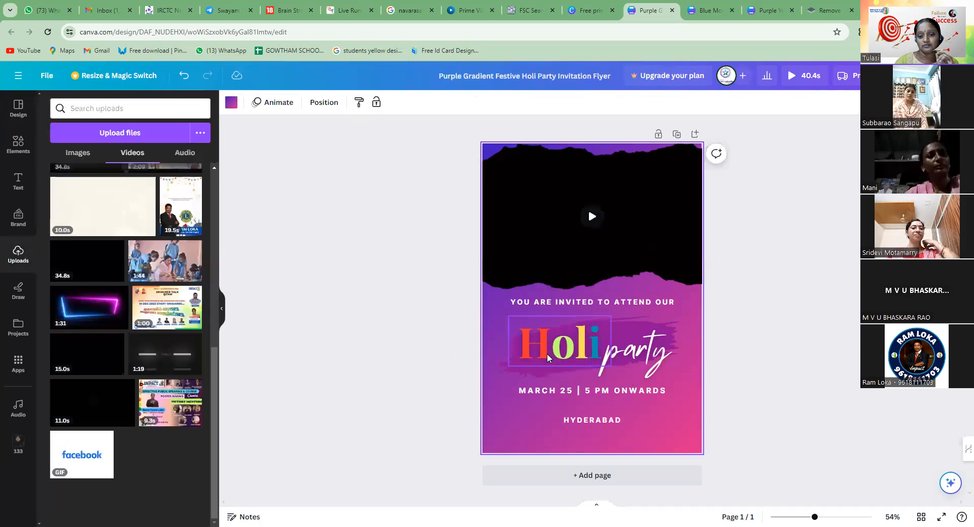
Move the multicoloured Holi title slightly away from the word party
left_click(549, 358)
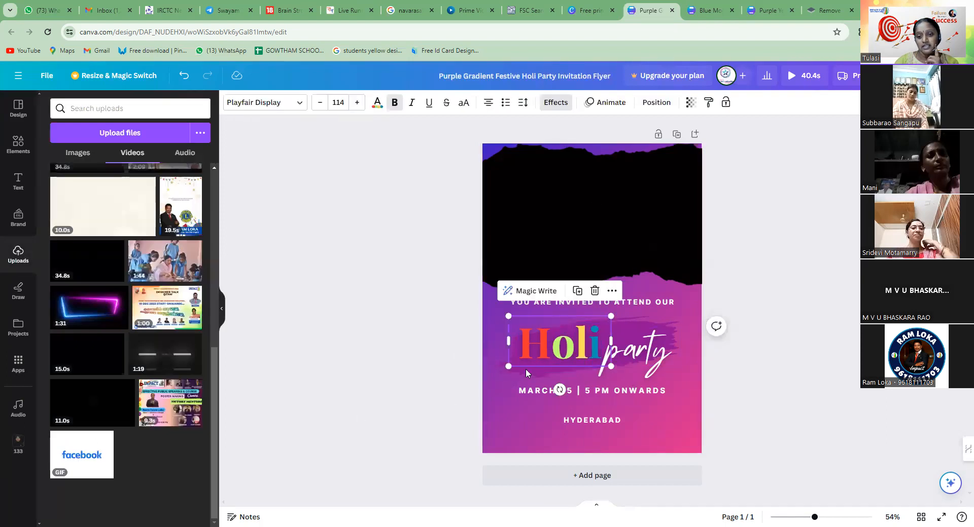
left_click_drag(552, 346, 546, 350)
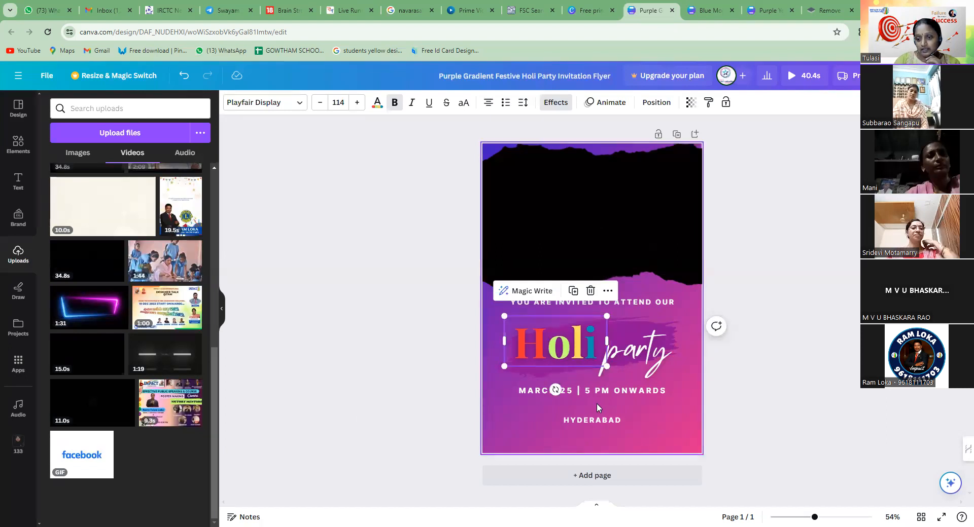
Change the day in the flyer's date line to 15 so that it reads MARCH15
left_click(590, 391)
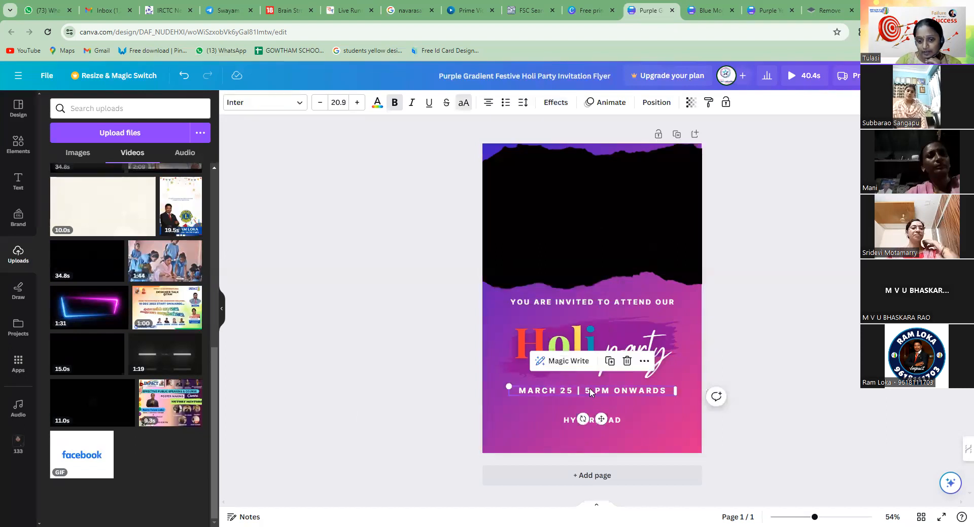
double_click(557, 390)
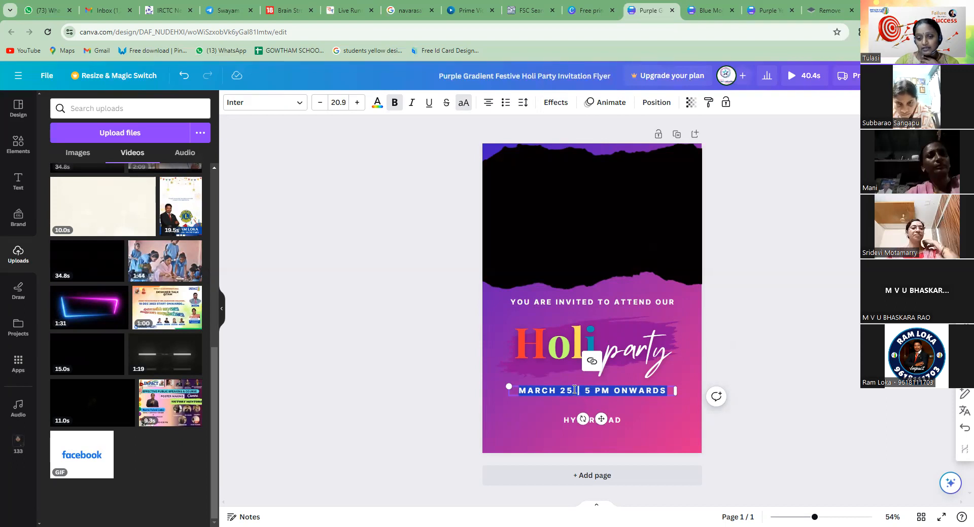
left_click(575, 390)
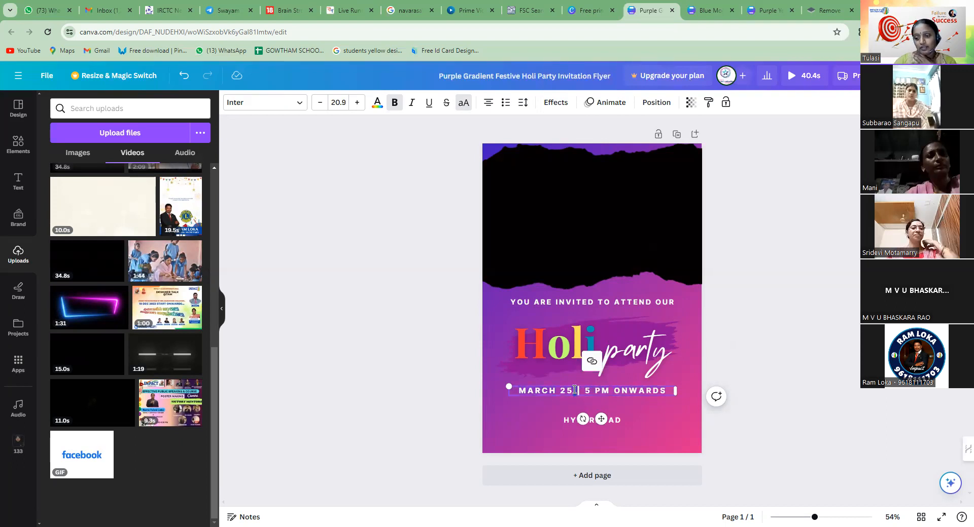
mouse_move(572, 387)
left_mouse_down()
mouse_move(545, 390)
mouse_move(562, 390)
left_mouse_up()
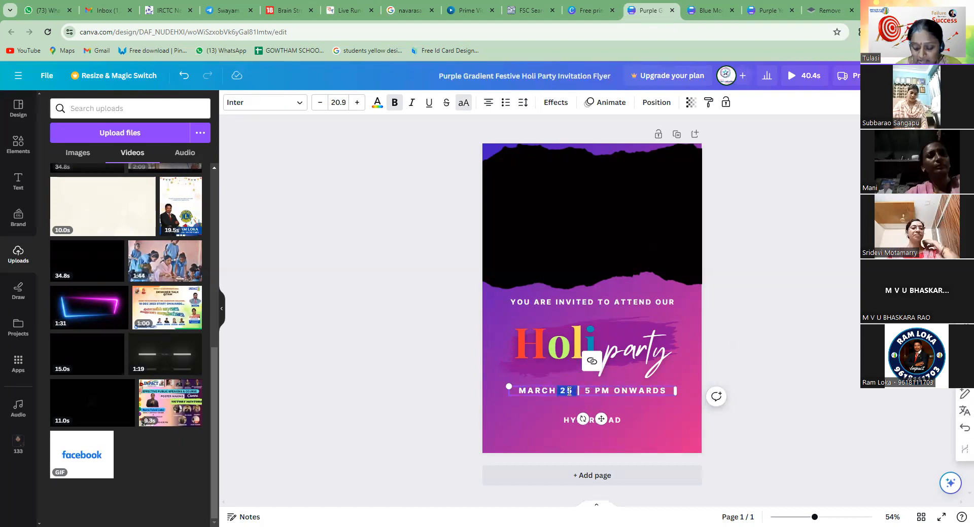
type("15")
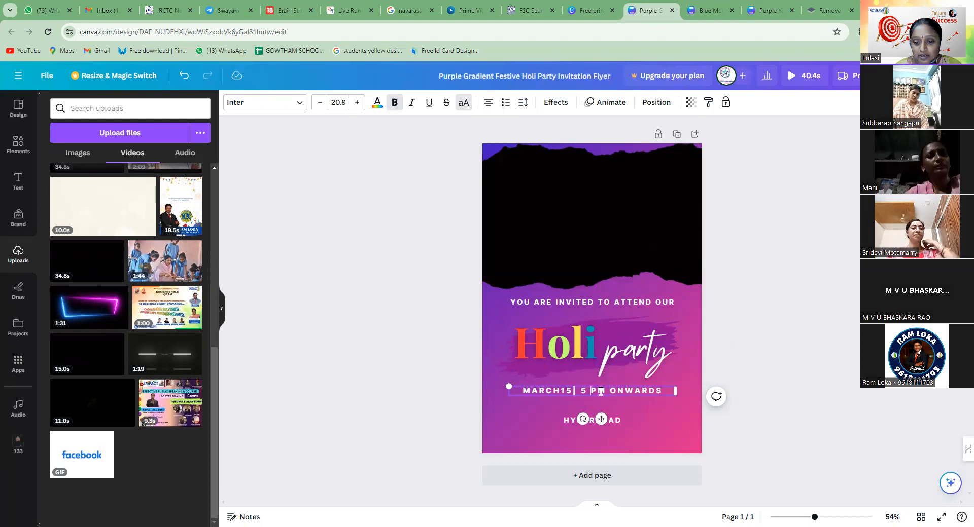
Replace the start time in the flyer's date line with 10 AM and leave the text
left_click_drag(604, 390, 577, 390)
type("10")
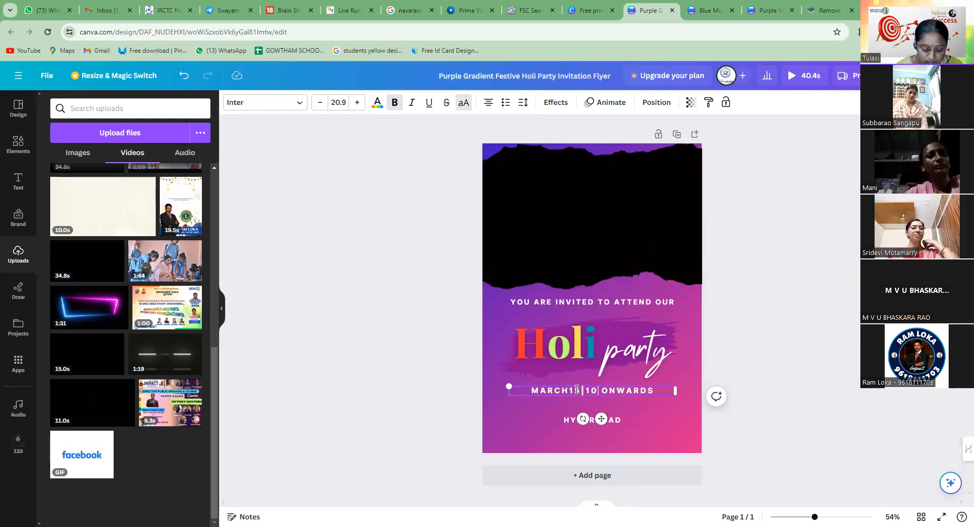
type(" AM")
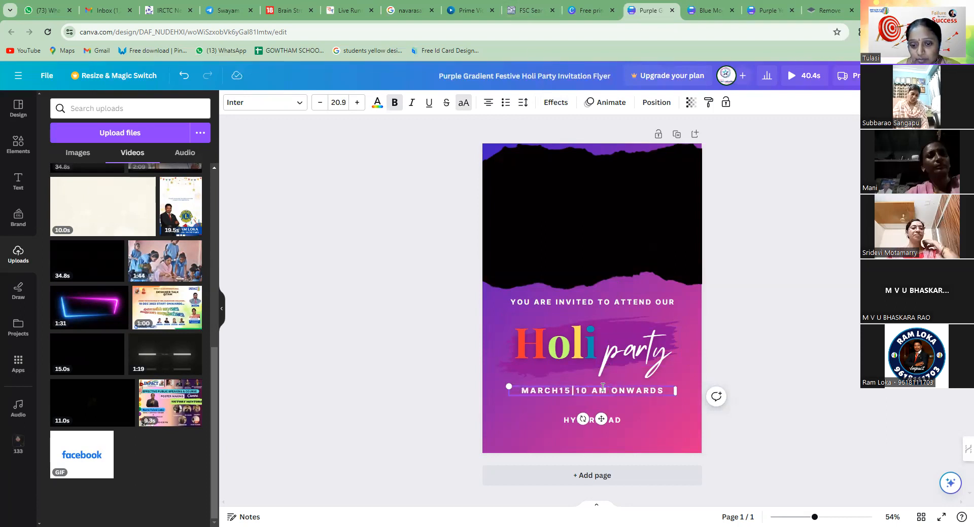
left_click(542, 304)
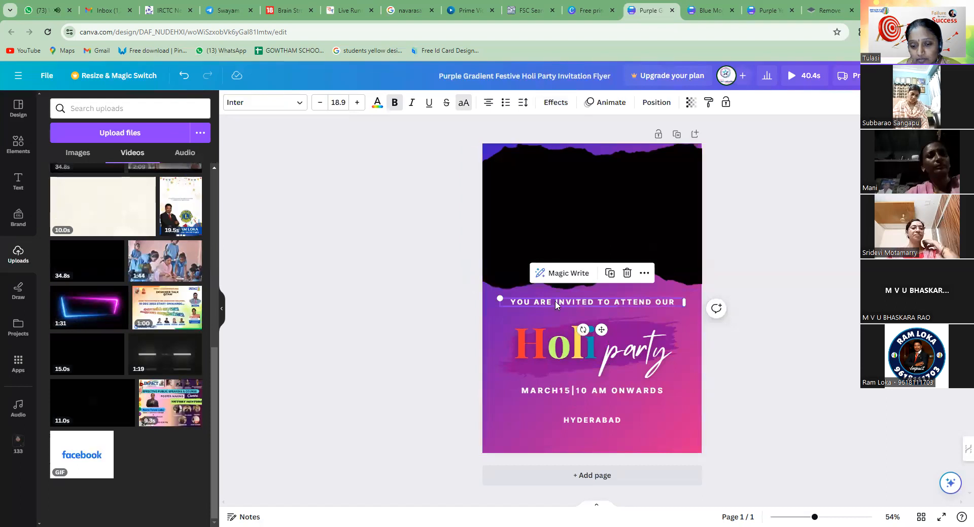
left_click(623, 392)
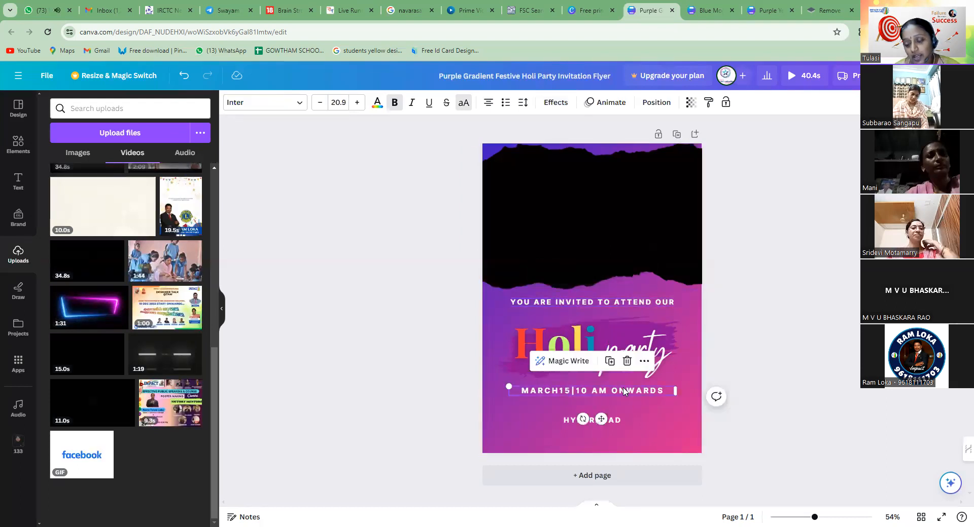
left_click(648, 333)
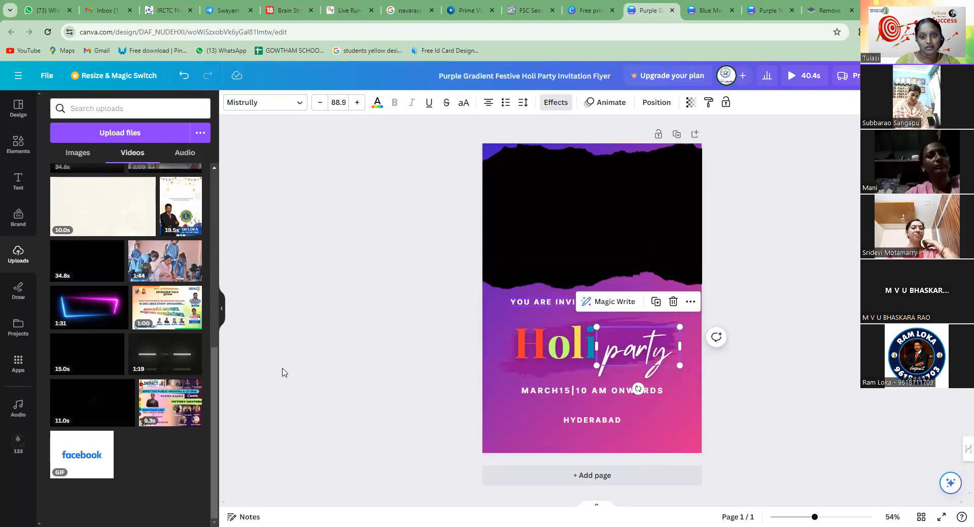
Switch to the browser page with the Holi templates, close the flyer preview and search the template library for "birth day"
left_click(579, 7)
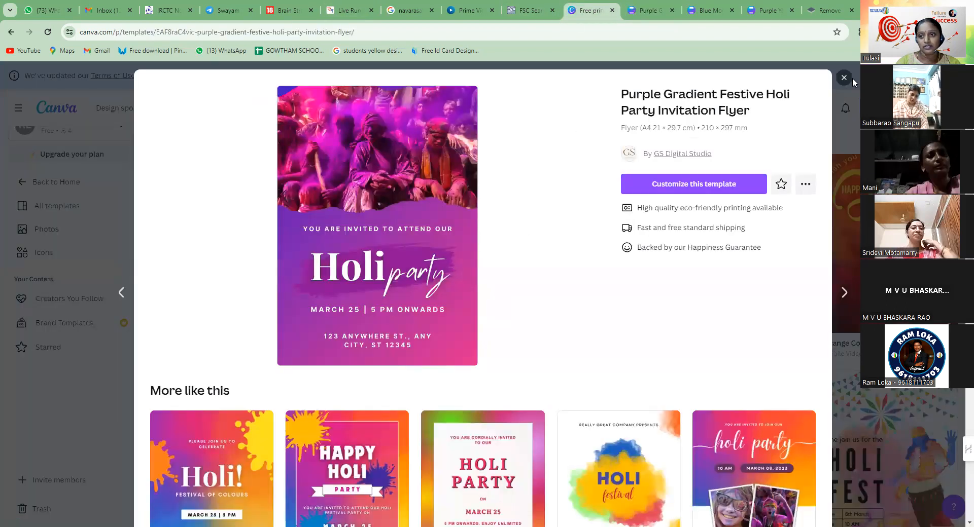
left_click(844, 78)
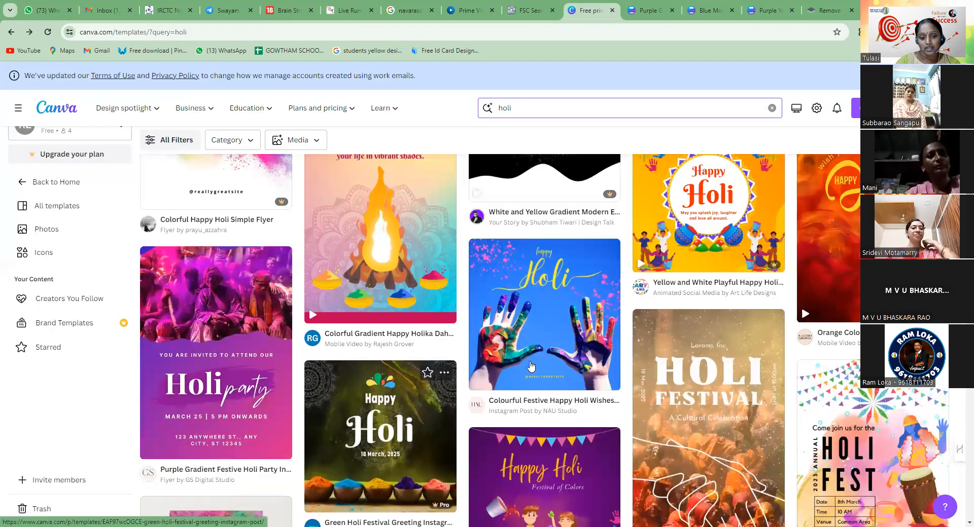
scroll(531, 366, "down", 1)
scroll(459, 417, "down", 2)
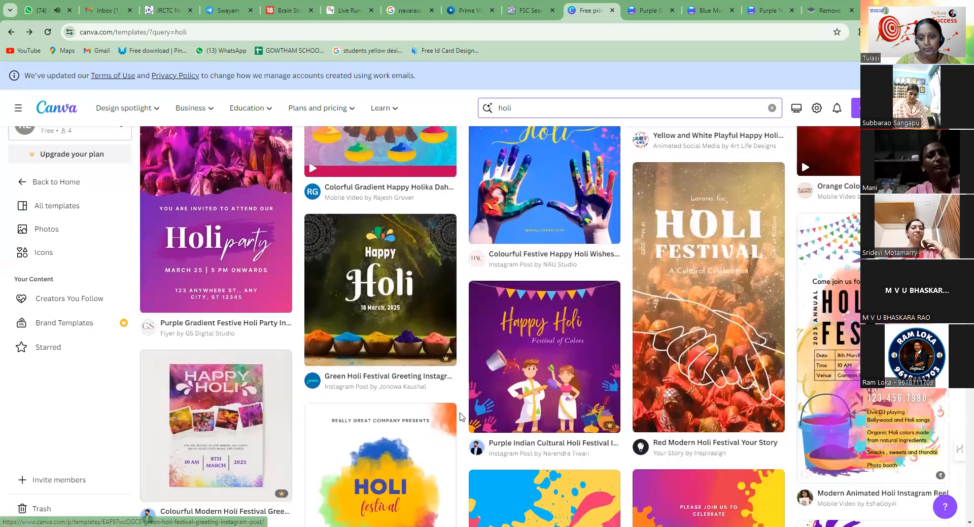
scroll(460, 417, "down", 2)
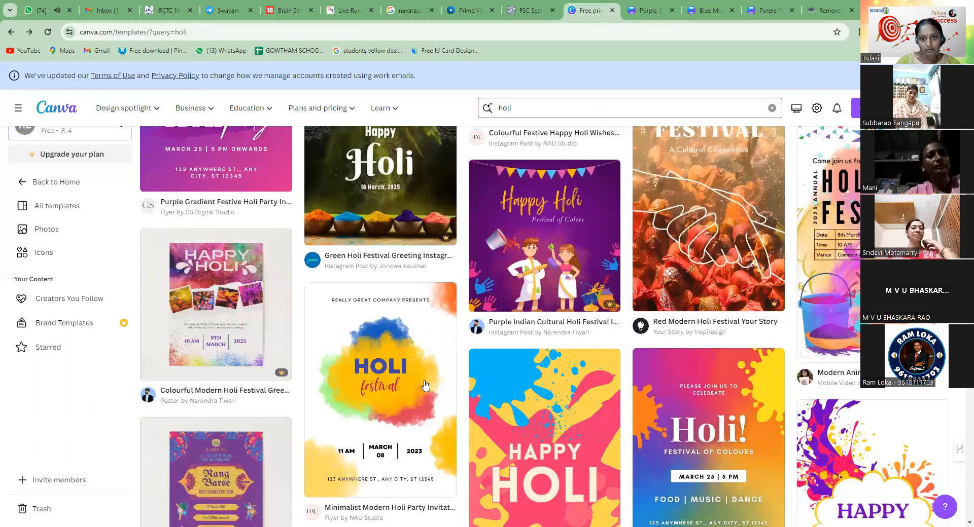
scroll(425, 387, "up", 5)
double_click(497, 108)
type("b")
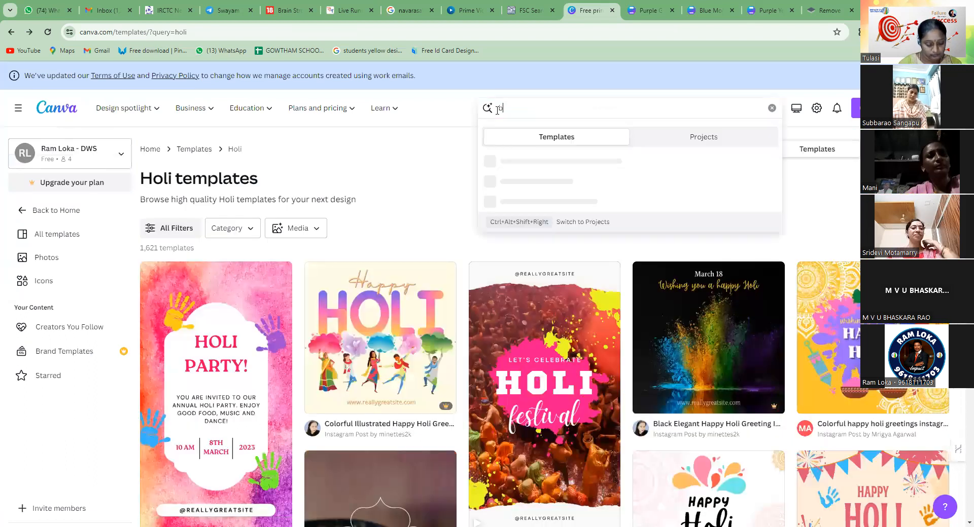
type("irth day")
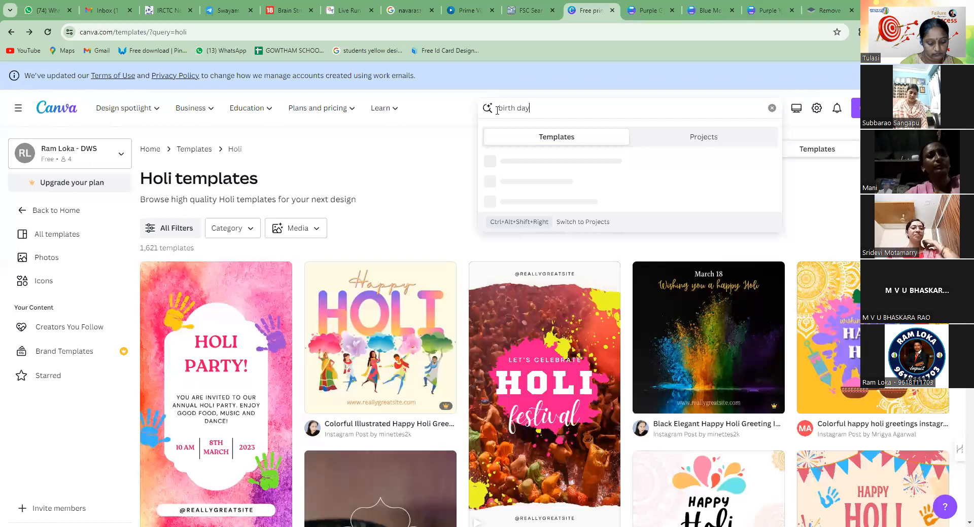
key("Return")
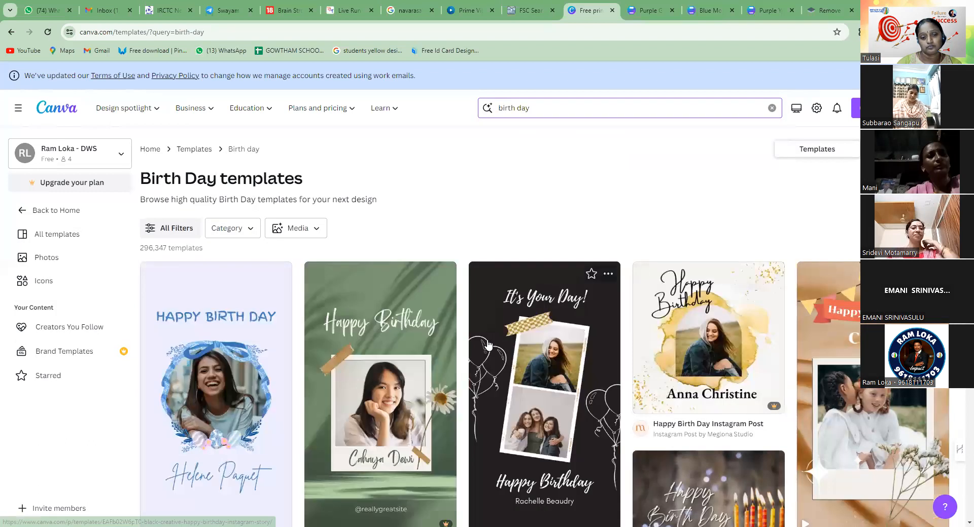
Open the Black Creative Happy Birthday Instagram Story template for customizing
scroll(478, 332, "down", 3)
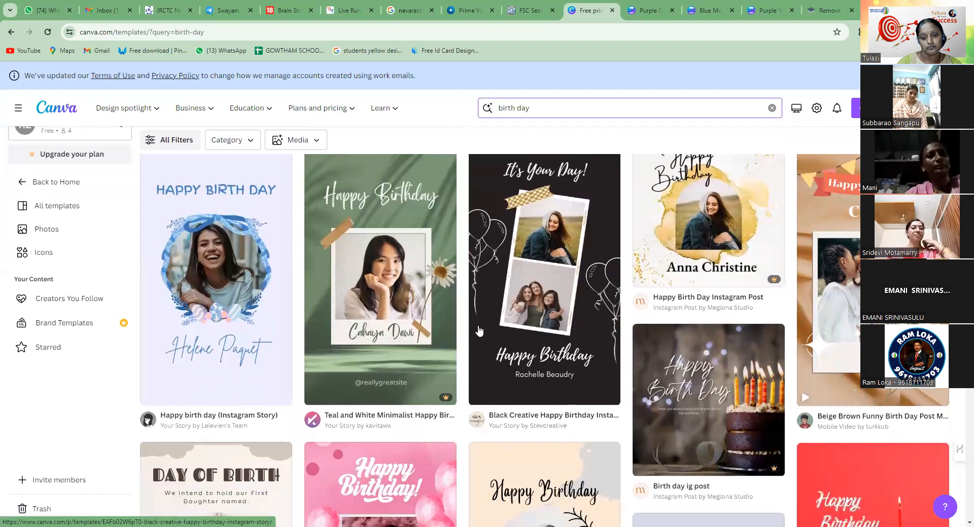
left_click(556, 277)
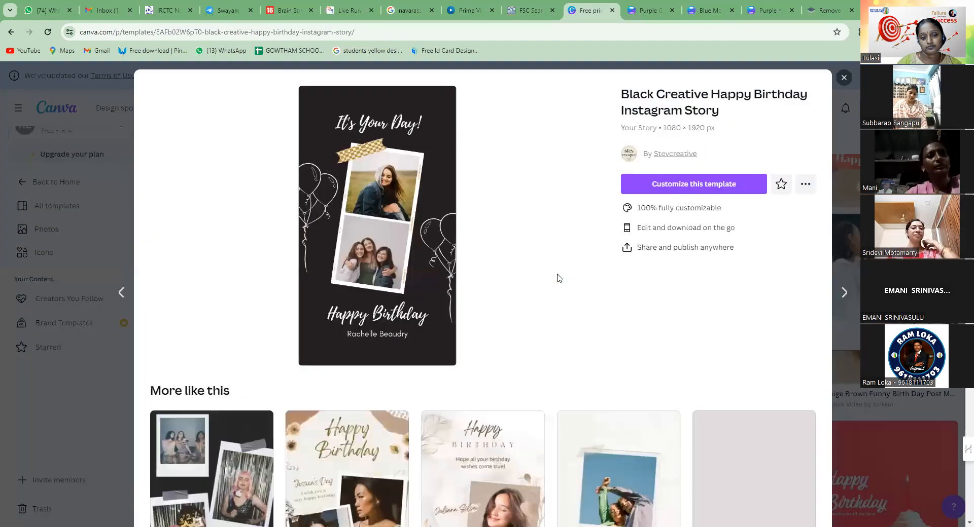
left_click(427, 274)
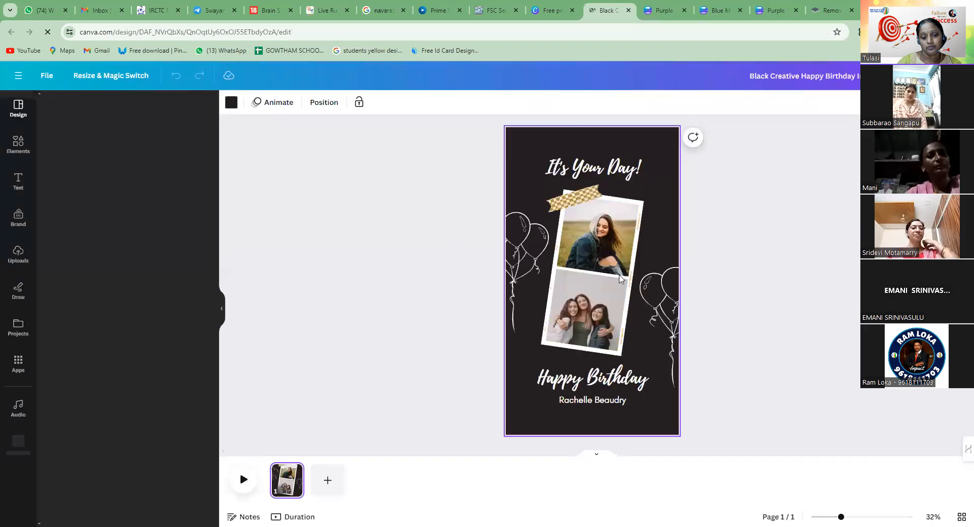
Replace the sample name under Happy Birthday with the birthday person's first name and leave the text
left_click(590, 380)
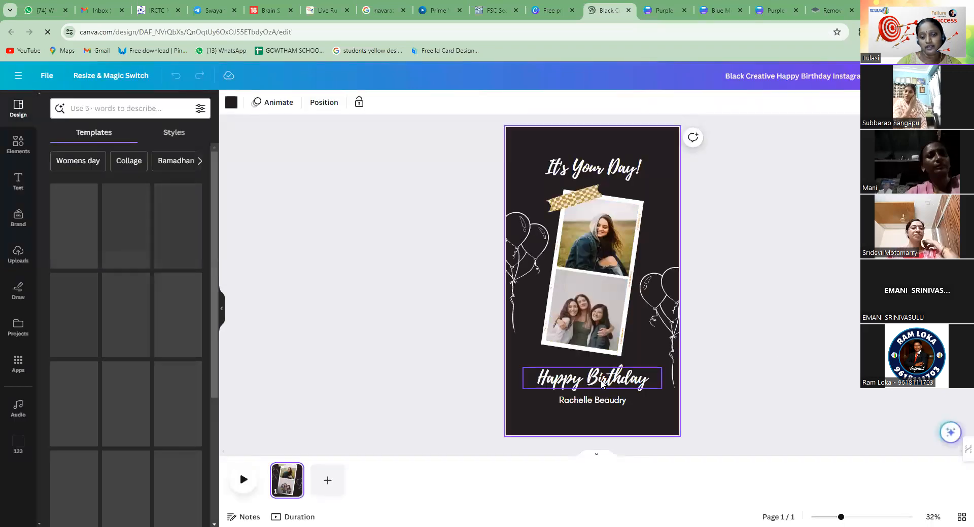
left_click(586, 405)
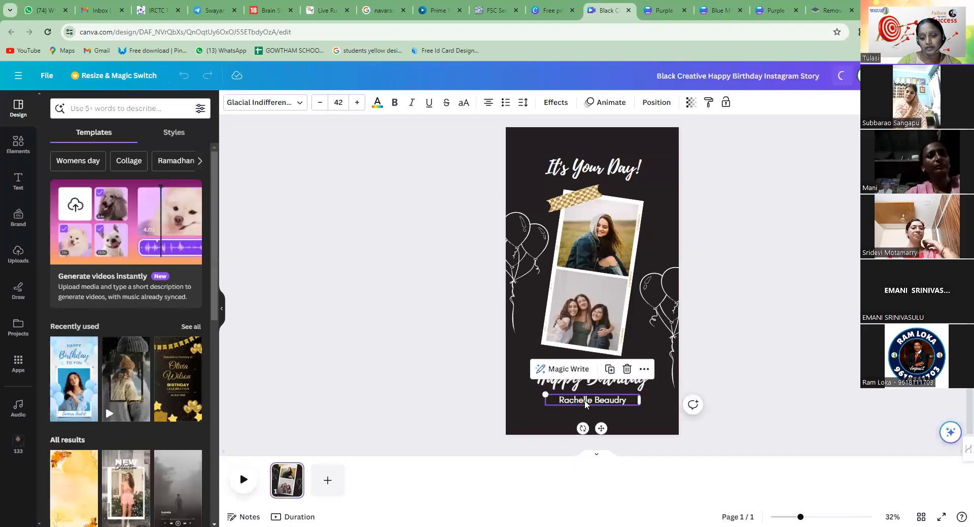
double_click(631, 402)
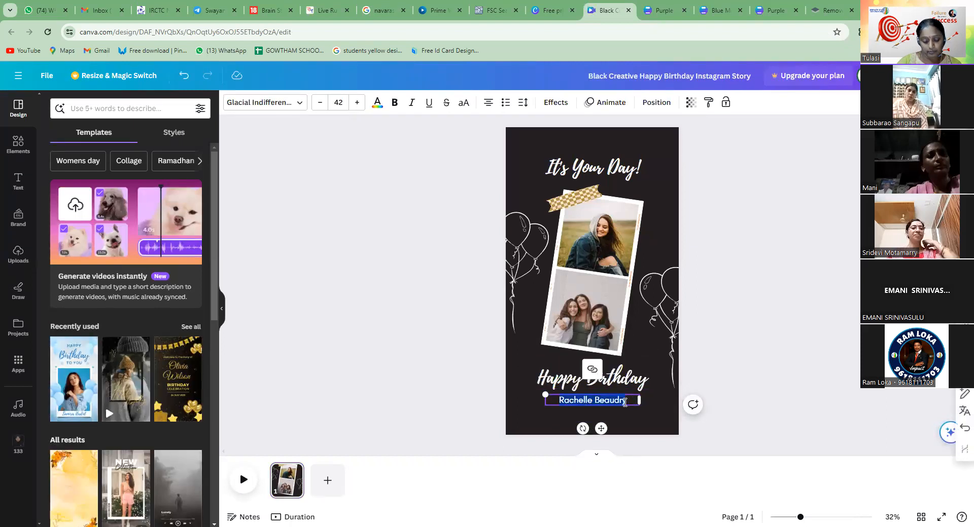
type("Sa")
key("BackSpace")
type("ham")
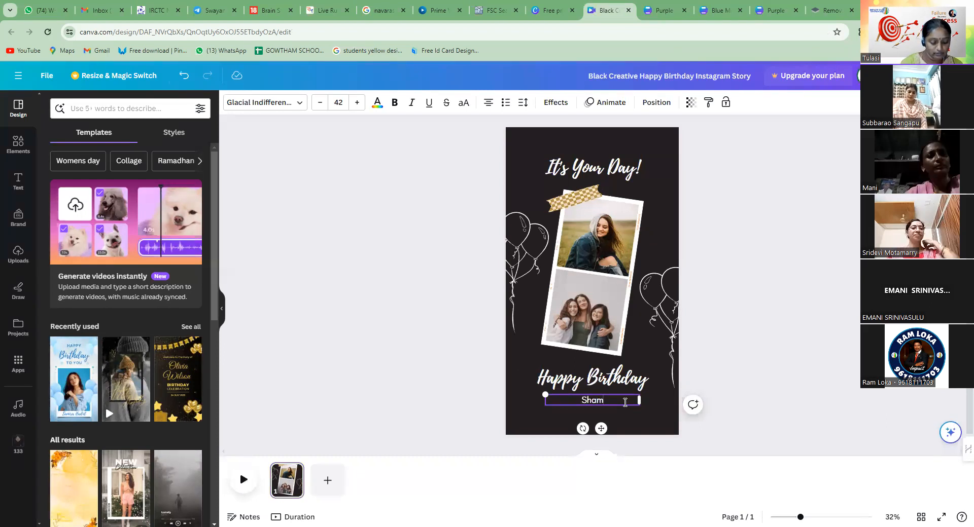
type("ikshith")
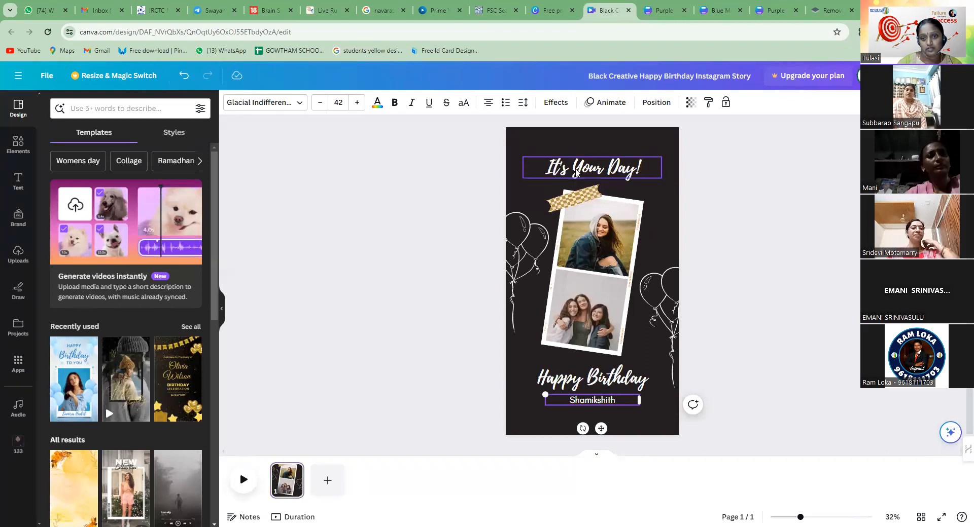
left_click(577, 173)
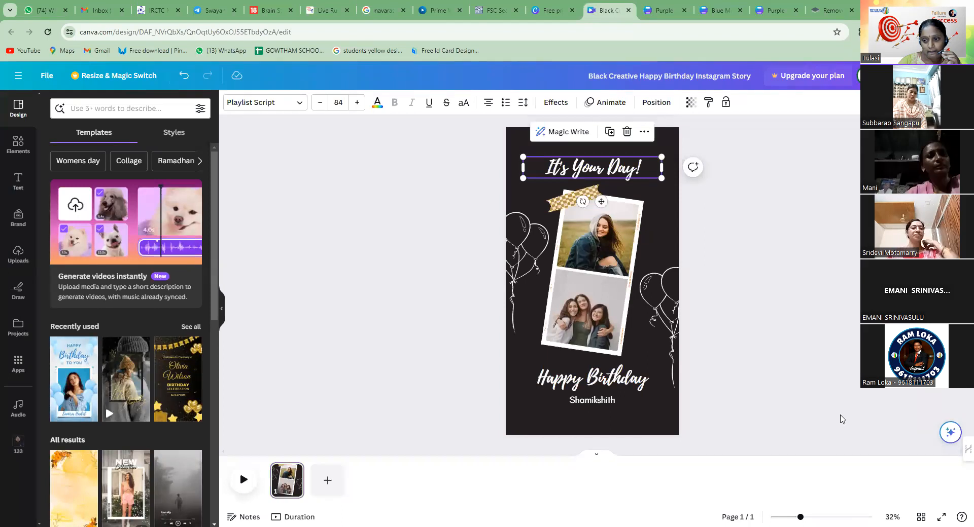
left_click(600, 312)
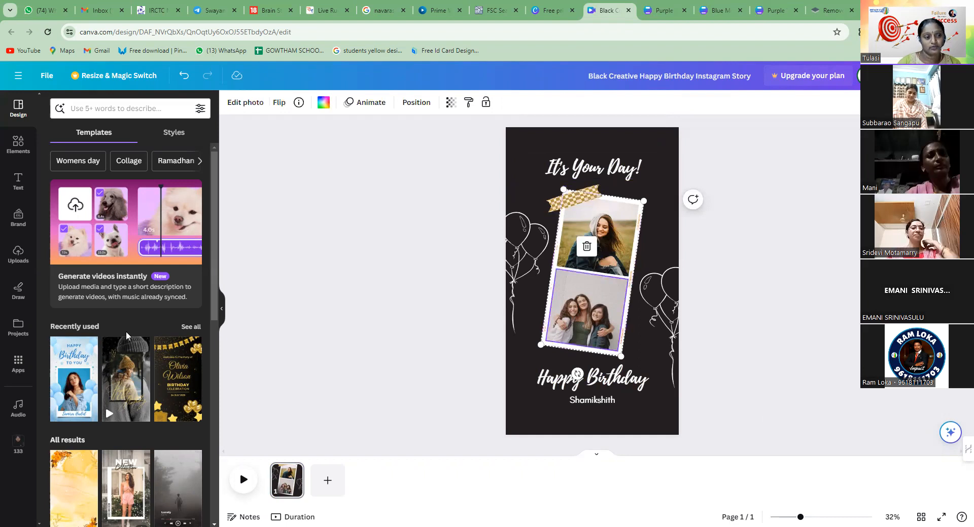
left_click(18, 264)
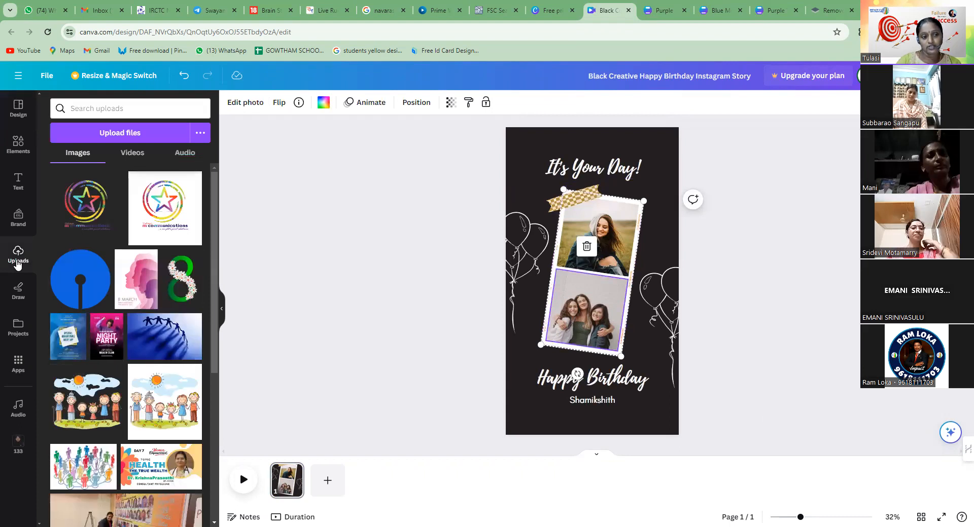
left_click(141, 135)
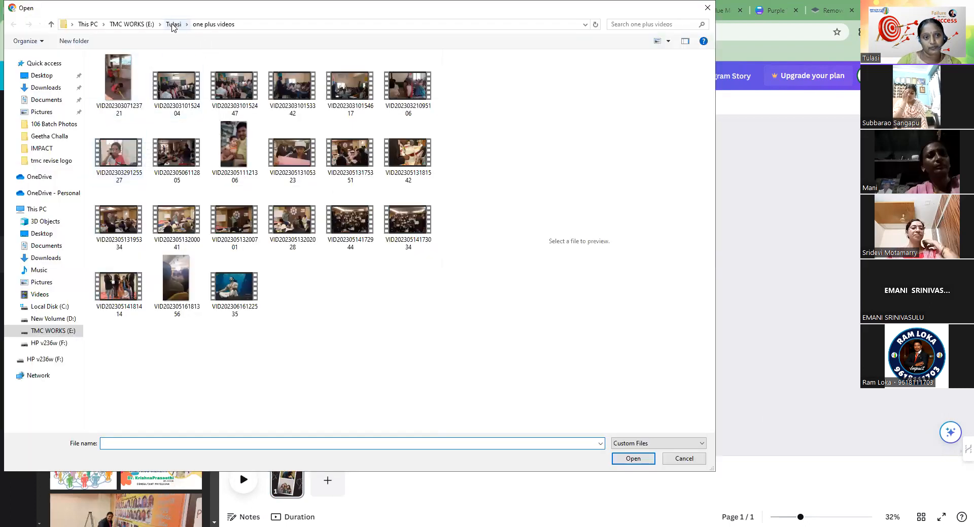
left_click(173, 25)
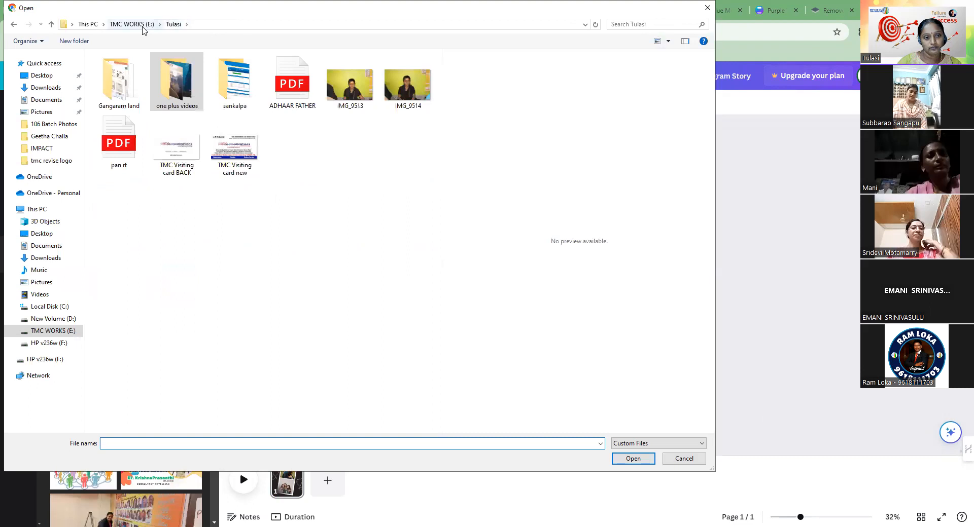
left_click(133, 24)
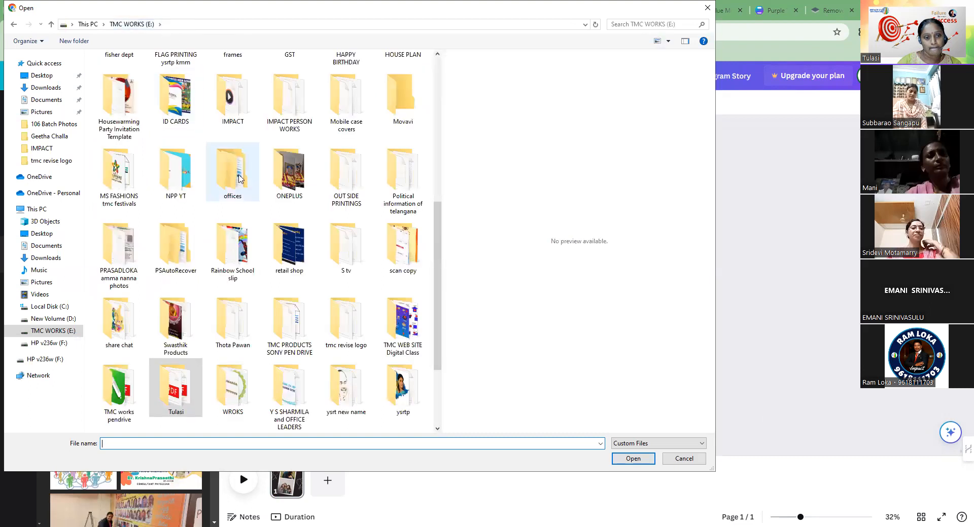
double_click(184, 395)
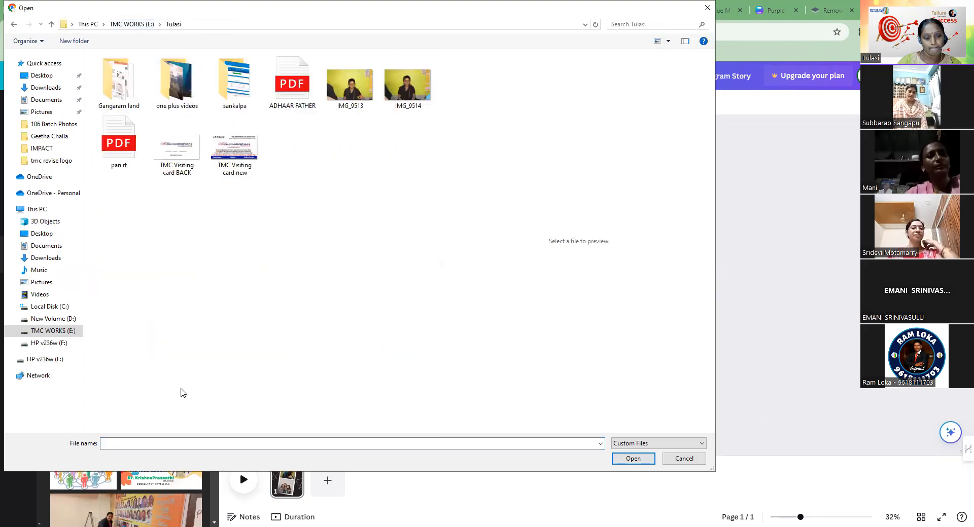
double_click(167, 89)
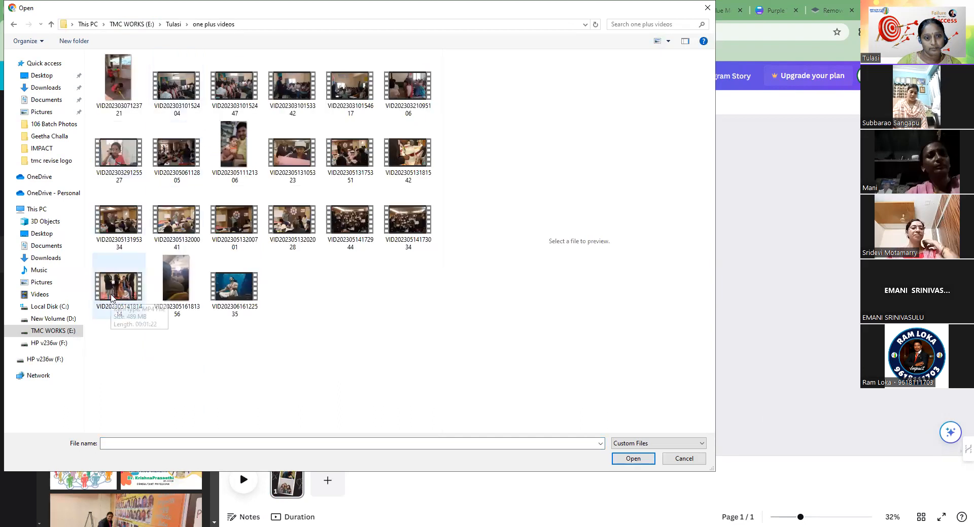
left_click(118, 152)
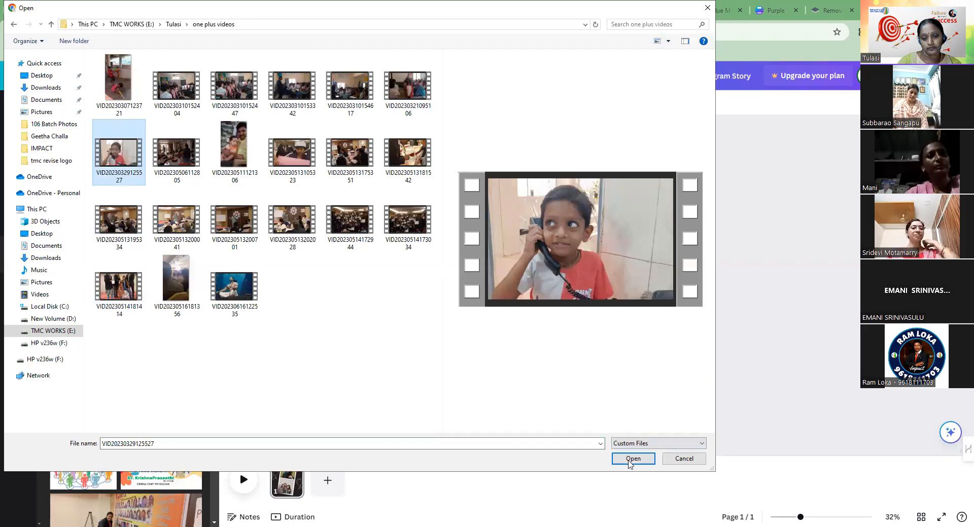
left_click(630, 463)
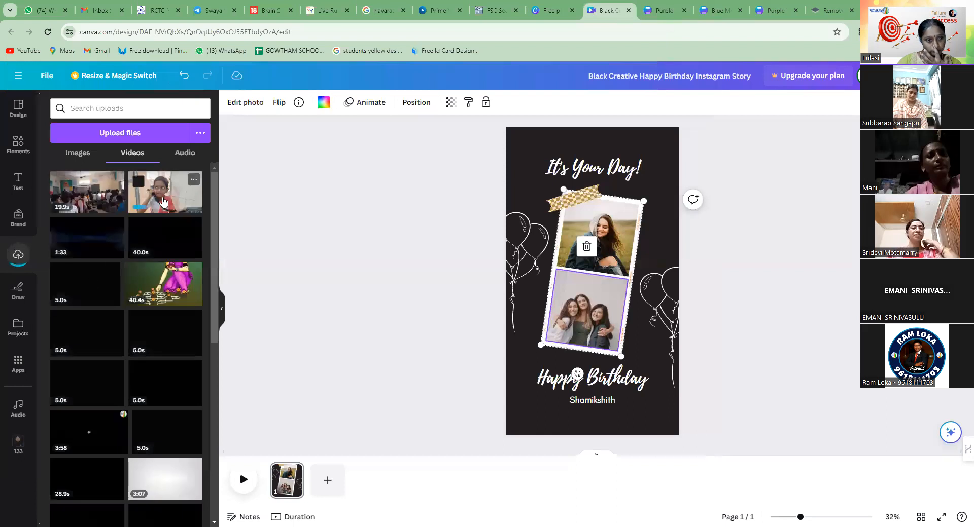
Add the uploaded video of the boy on the phone to the story and place it in the upper photo frame
left_click(165, 204)
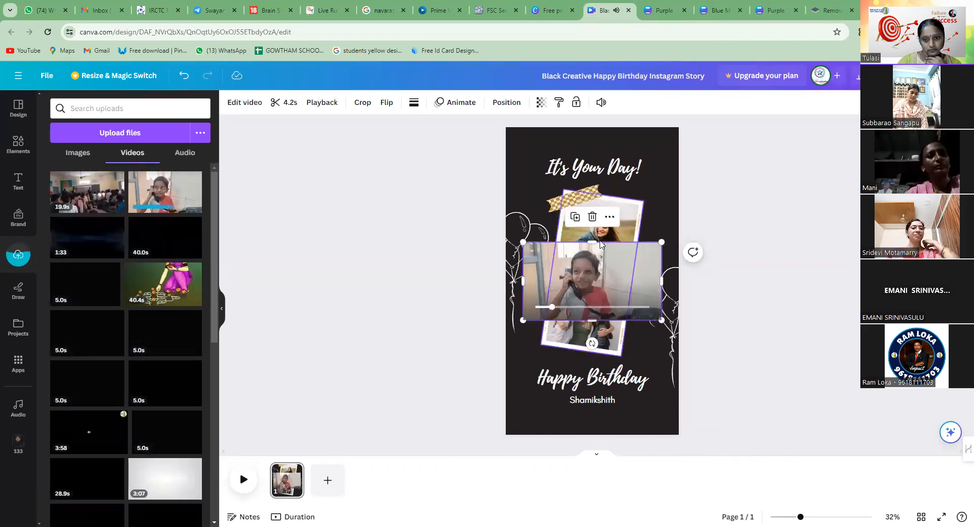
left_click(623, 274)
left_click_drag(622, 272, 607, 249)
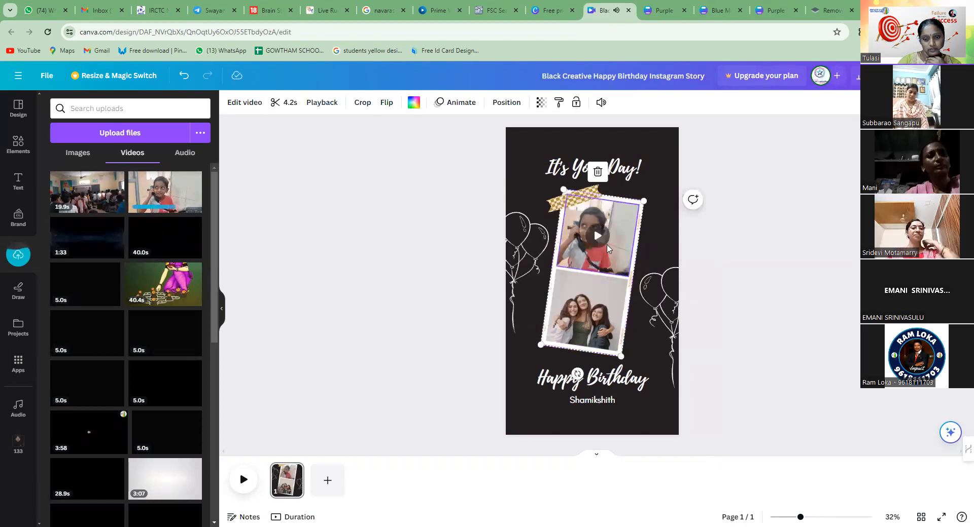
Shift the video's crop slightly to the right inside the upper frame and return to the uploads
double_click(608, 248)
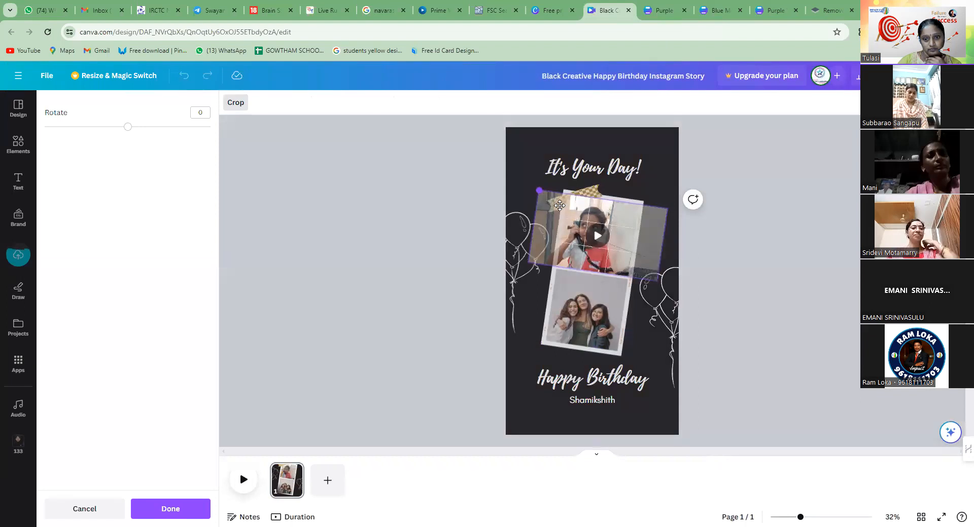
left_click_drag(559, 205, 561, 207)
left_click(623, 250)
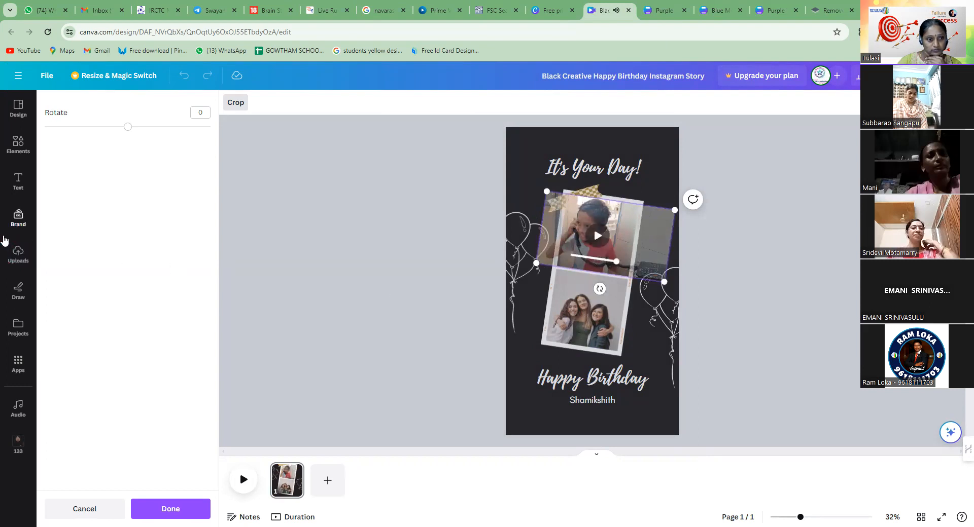
left_click(19, 257)
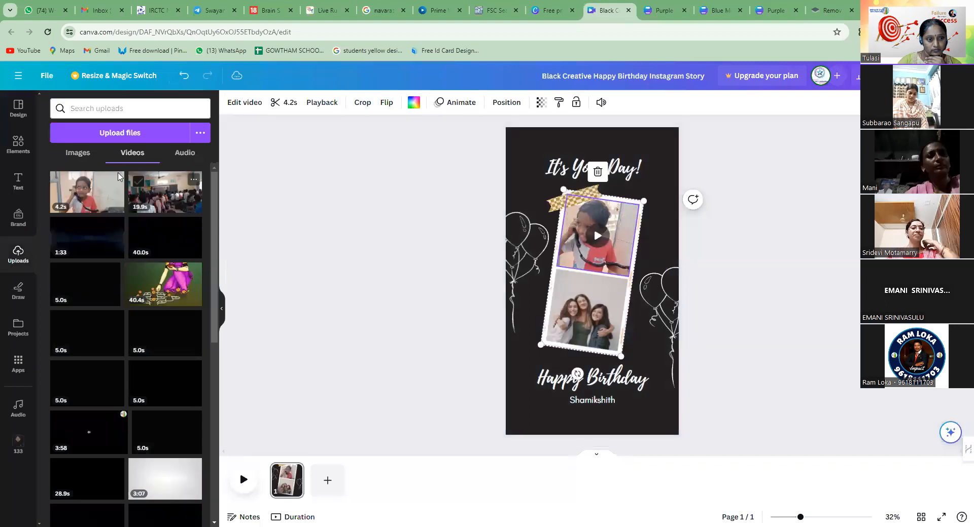
Start another upload from the image uploads and open the ONEPLUS folder on the TMC WORKS (E:) drive
left_click(78, 154)
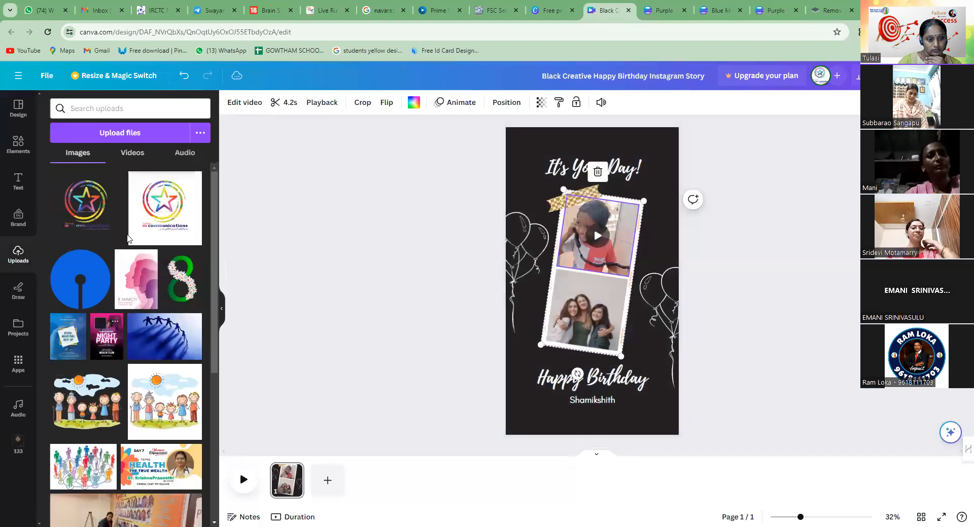
left_click(137, 136)
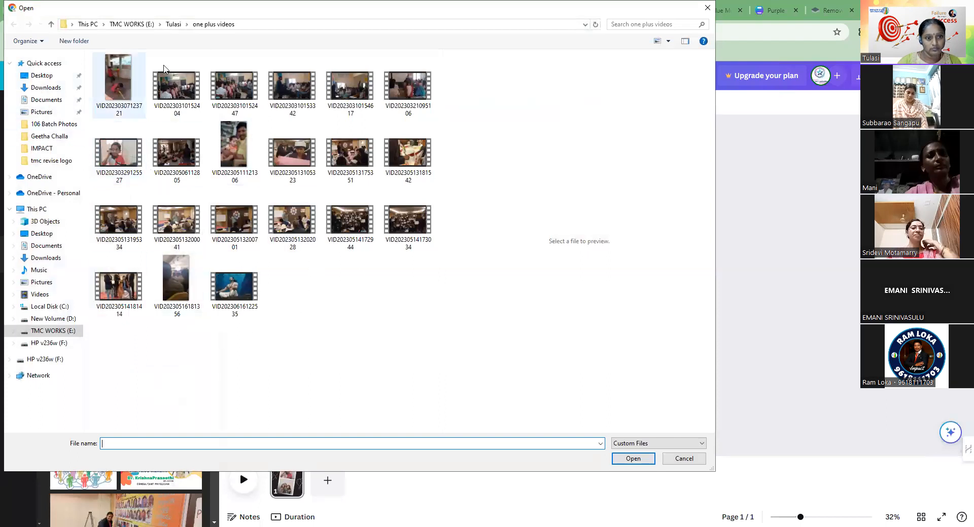
left_click(174, 25)
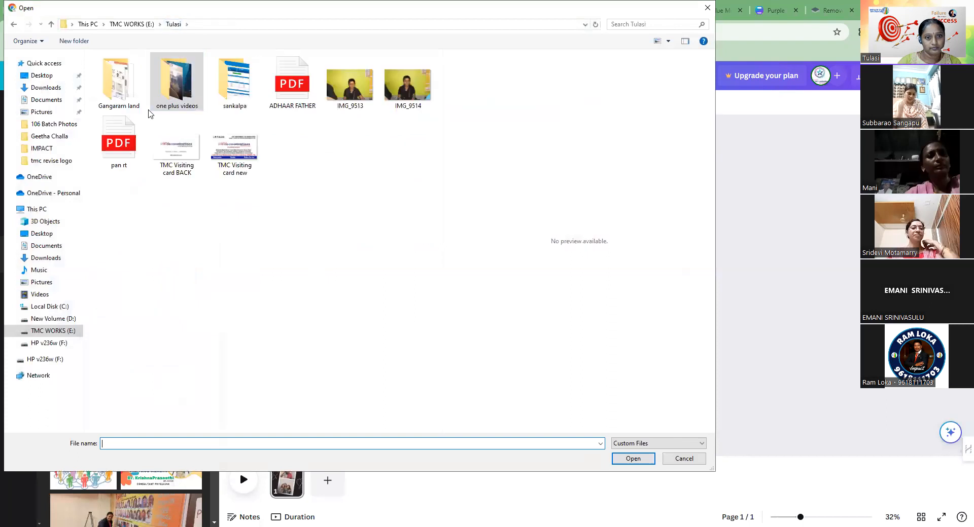
left_click(134, 26)
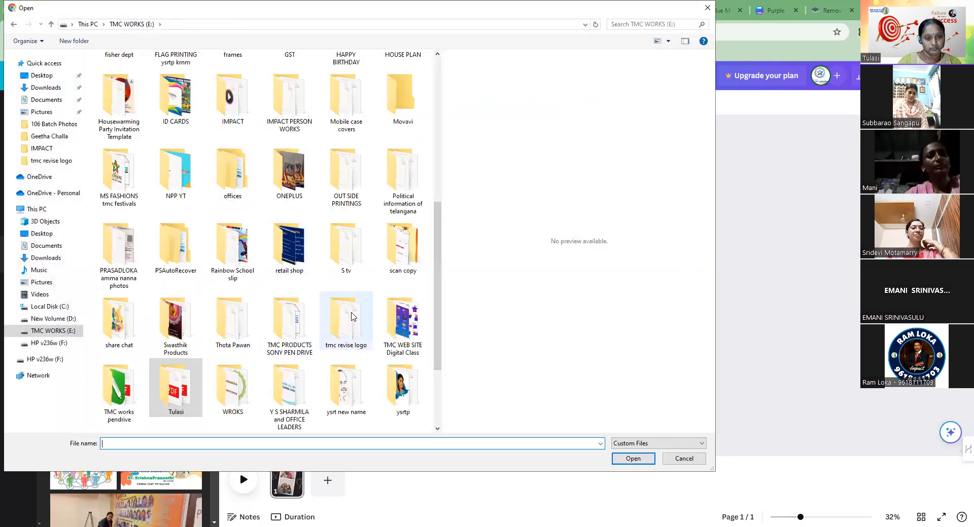
double_click(120, 400)
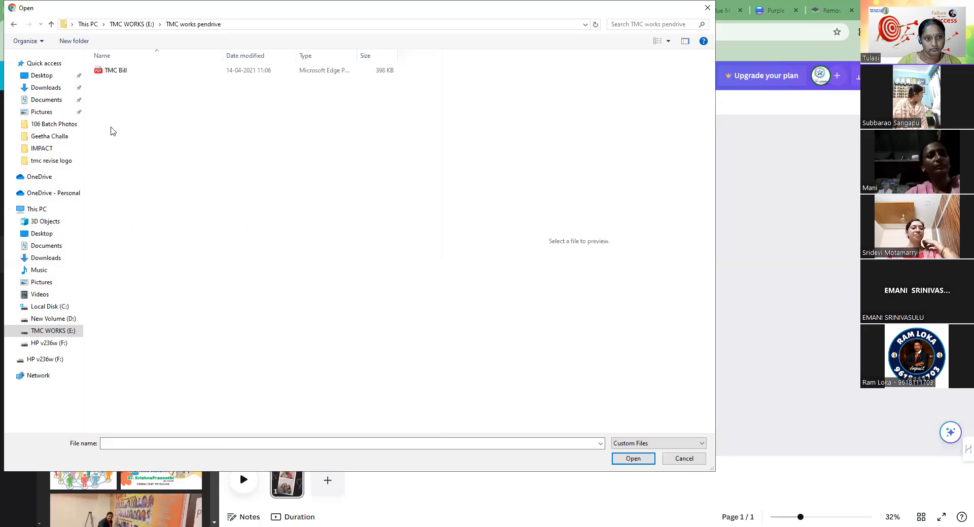
left_click(144, 24)
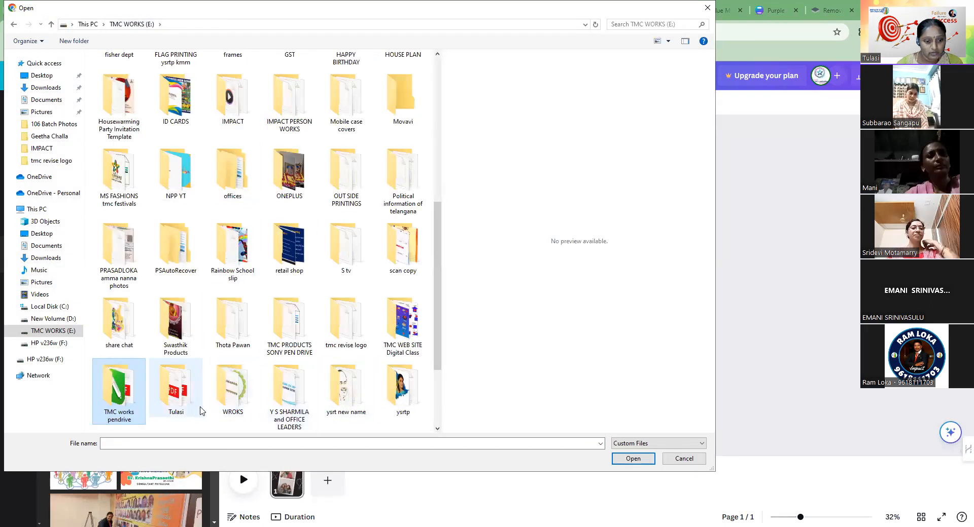
double_click(286, 157)
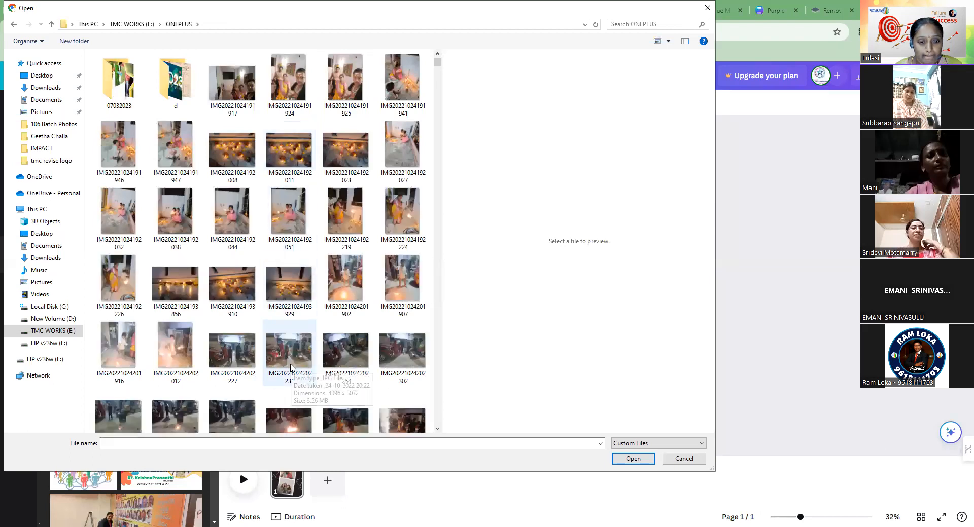
scroll(291, 367, "down", 5)
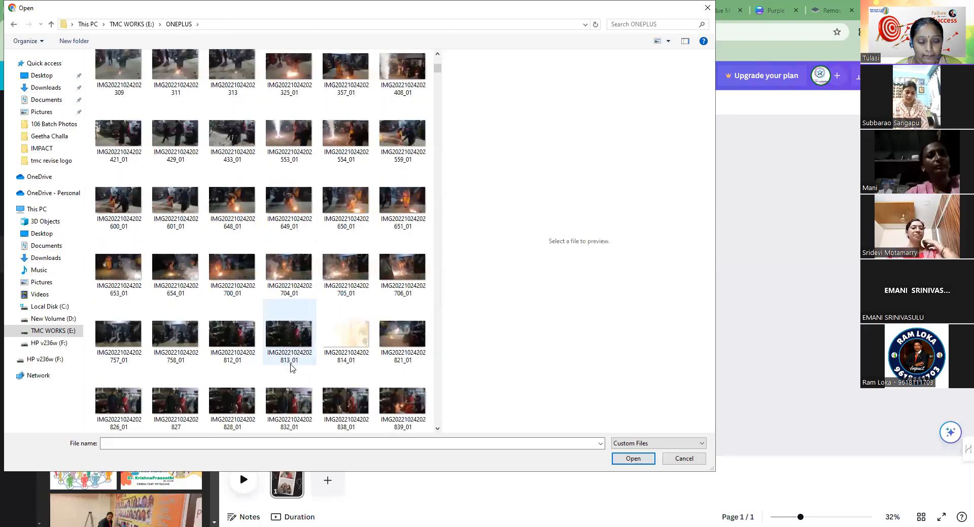
scroll(291, 367, "down", 3)
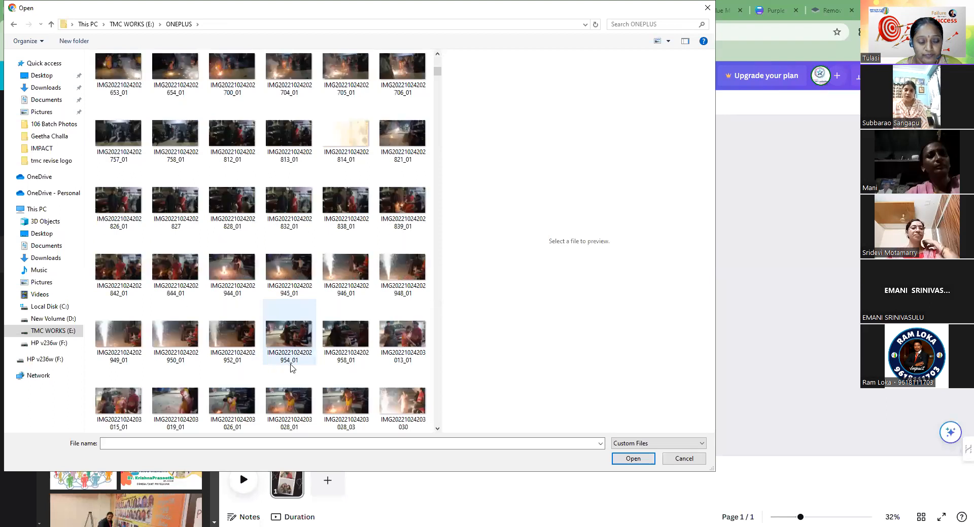
scroll(291, 367, "down", 3)
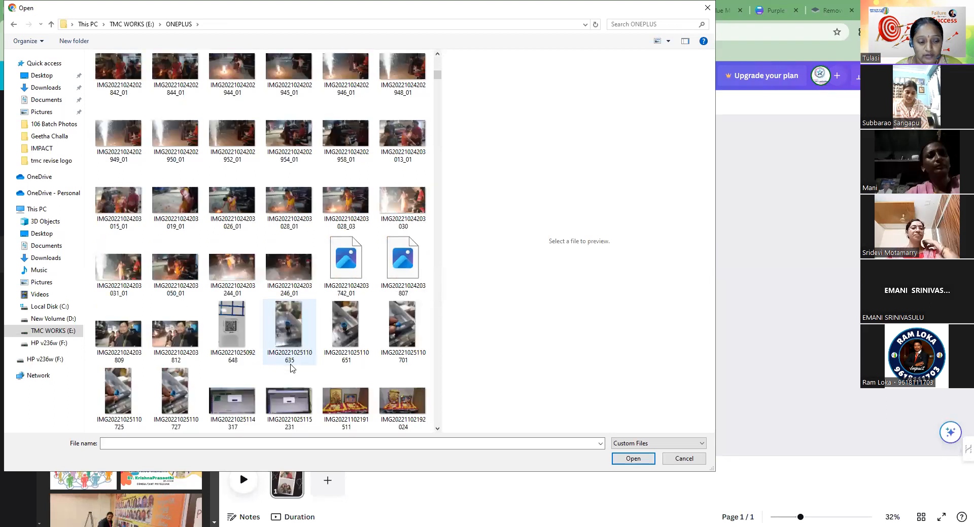
scroll(291, 367, "down", 3)
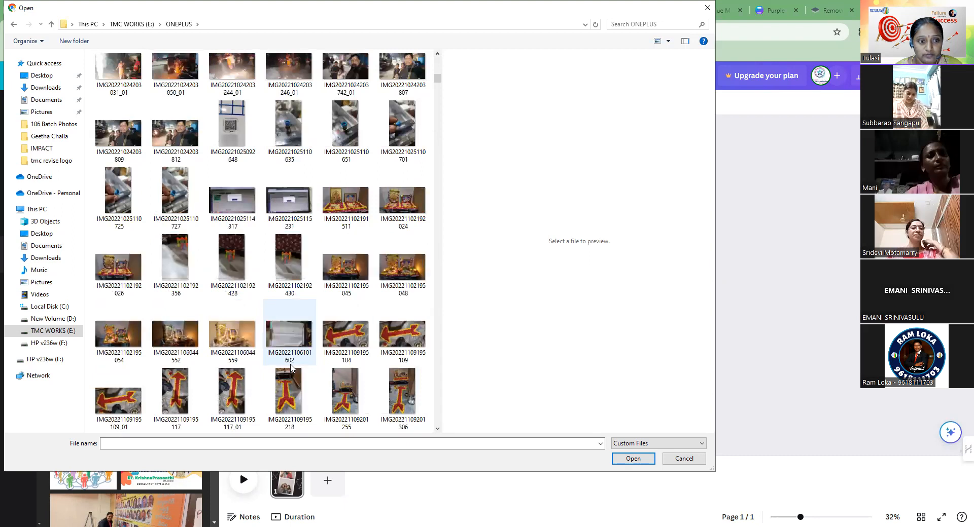
scroll(291, 367, "down", 3)
scroll(291, 367, "down", 3)
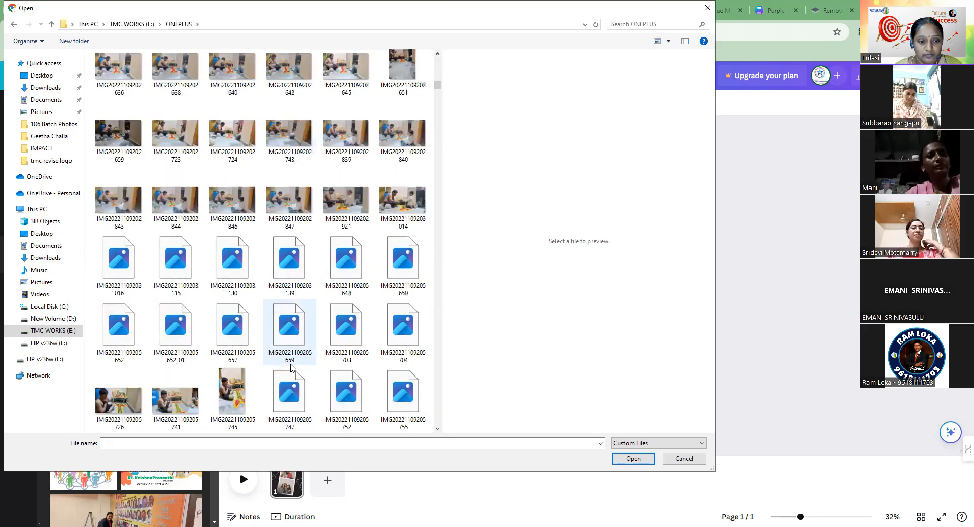
scroll(291, 367, "down", 6)
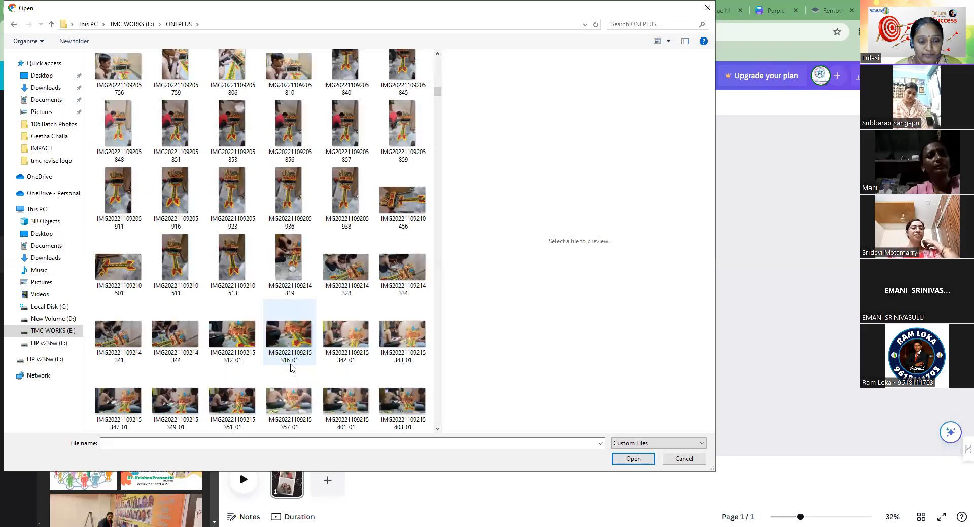
scroll(291, 368, "down", 3)
scroll(291, 367, "down", 3)
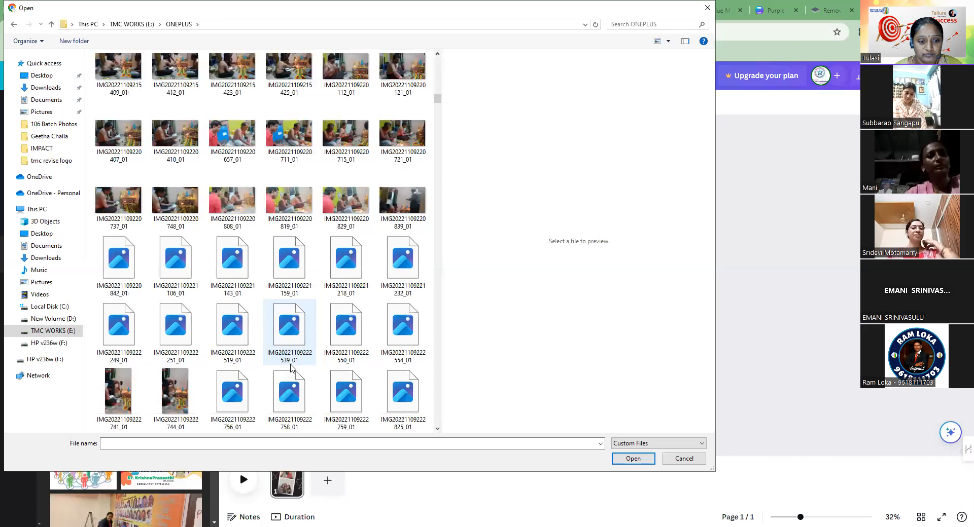
scroll(291, 367, "down", 6)
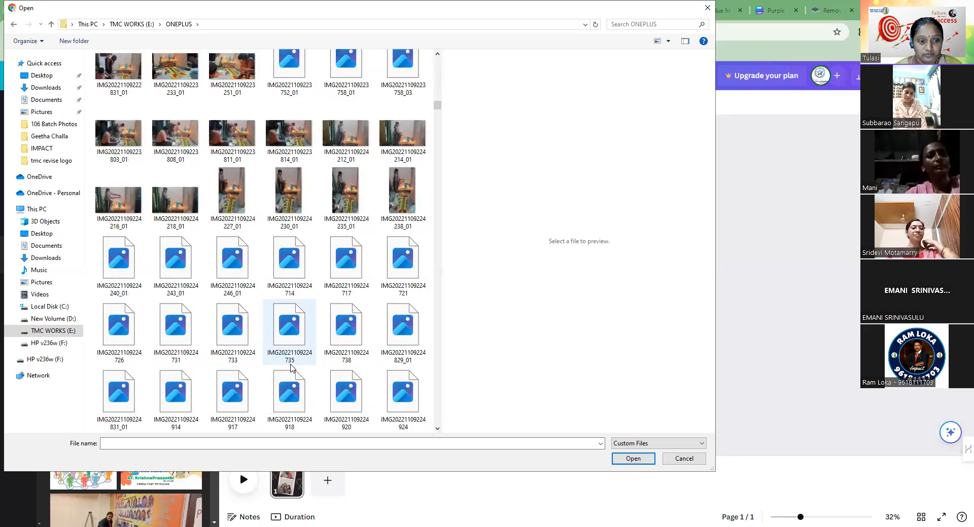
scroll(292, 367, "down", 6)
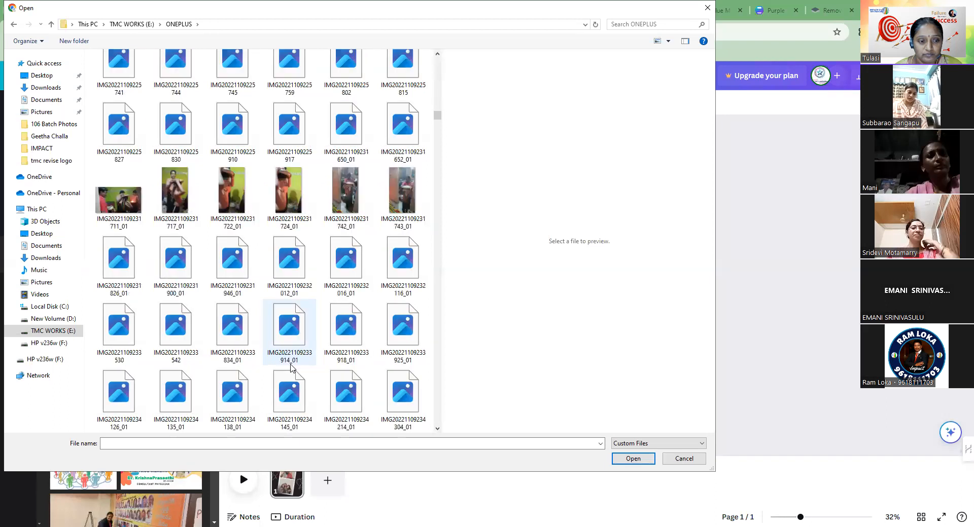
scroll(291, 367, "down", 6)
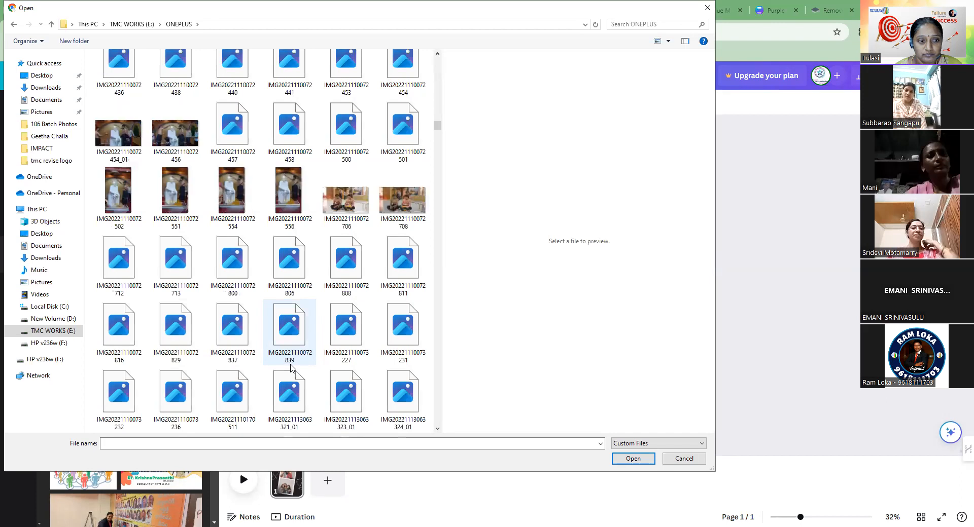
scroll(291, 367, "down", 3)
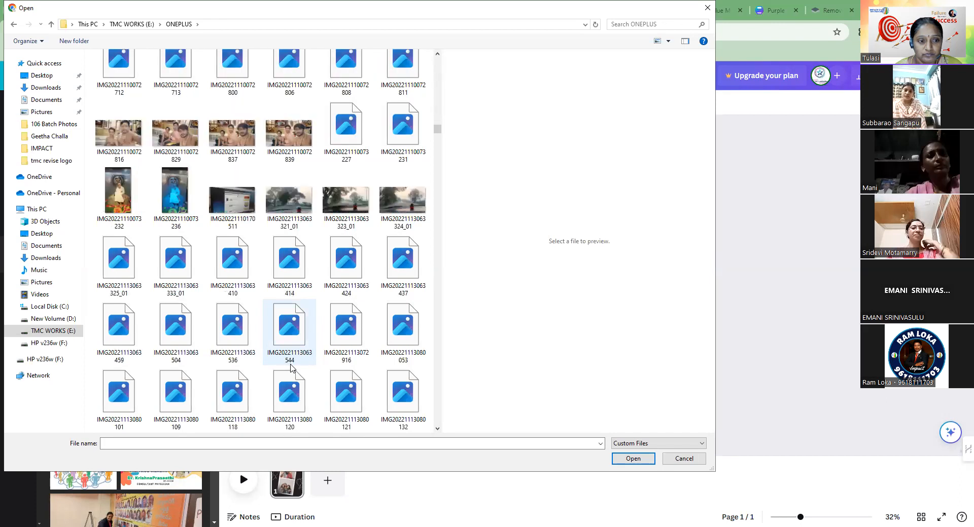
scroll(292, 368, "down", 3)
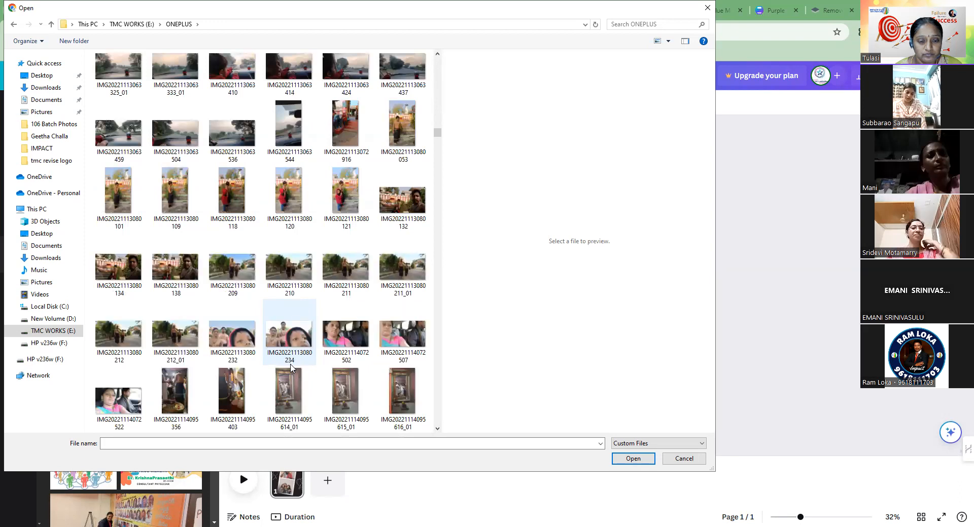
scroll(291, 367, "down", 3)
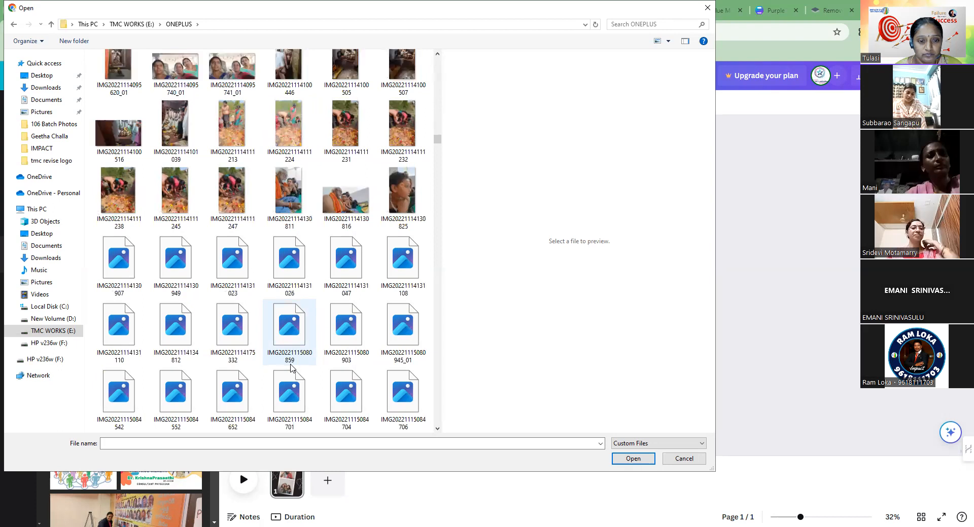
scroll(291, 367, "down", 3)
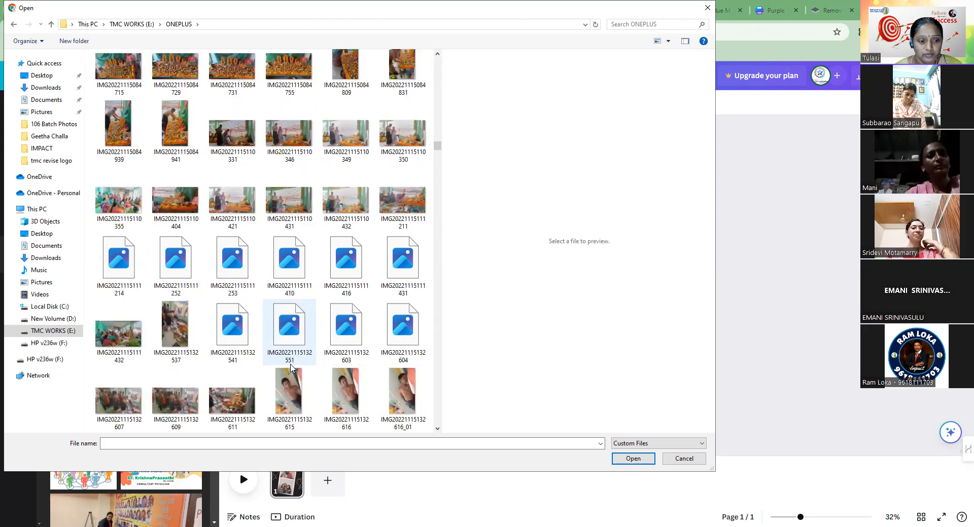
scroll(291, 367, "down", 3)
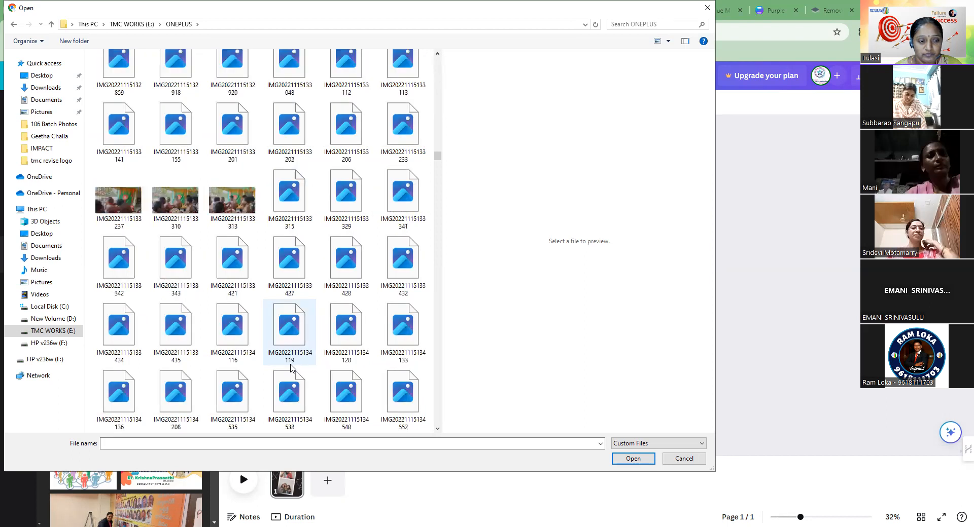
scroll(291, 367, "up", 3)
scroll(291, 368, "up", 3)
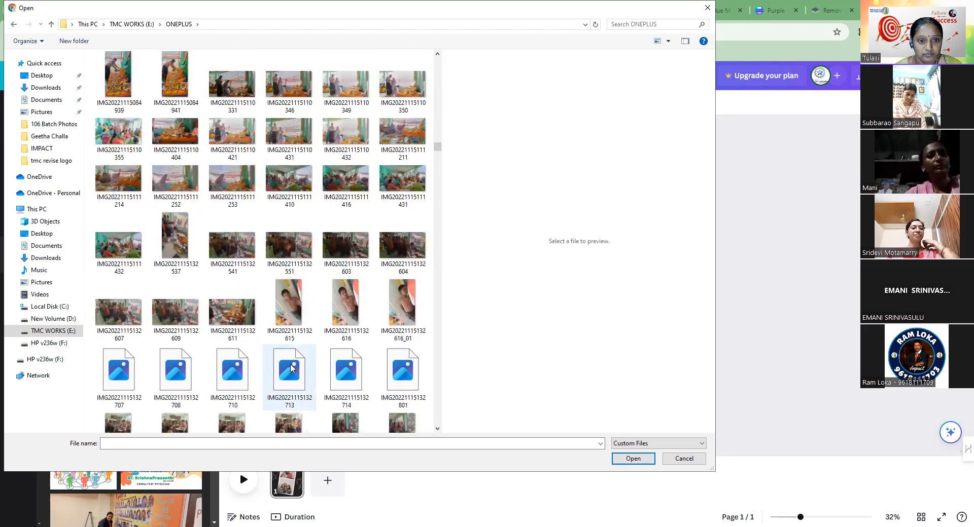
scroll(290, 364, "up", 3)
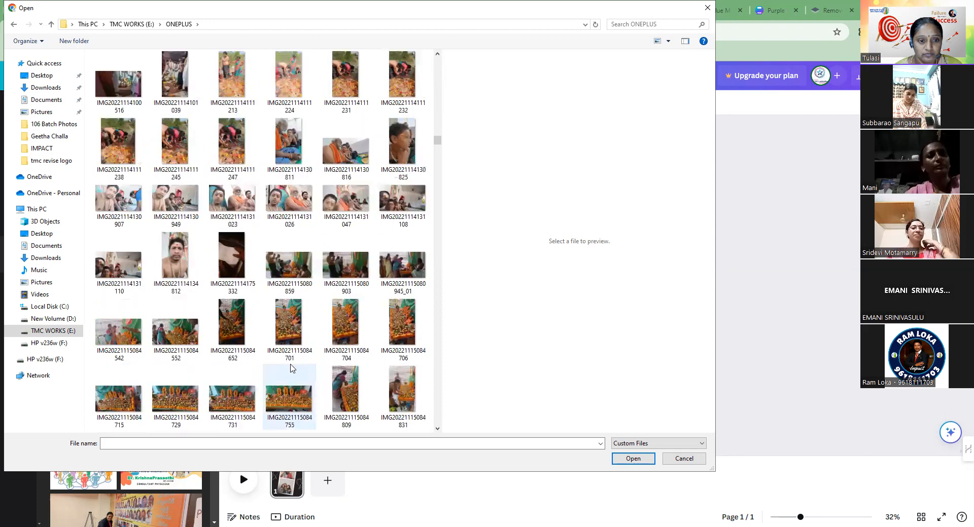
scroll(292, 369, "up", 3)
scroll(290, 368, "up", 3)
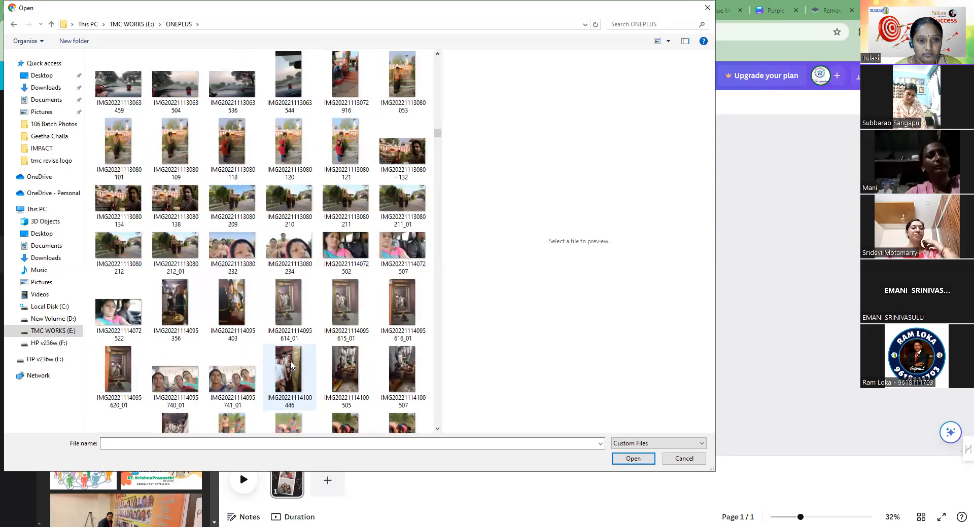
left_click(346, 150)
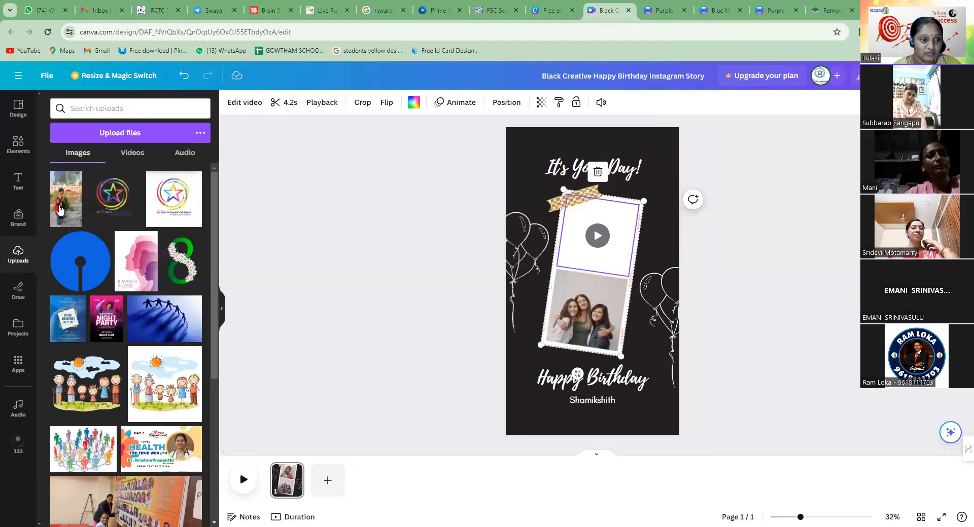
Place the uploaded photo of the two children in the story's lower frame, then enlarge and reposition it so both children fill the frame
left_click_drag(61, 210, 590, 309)
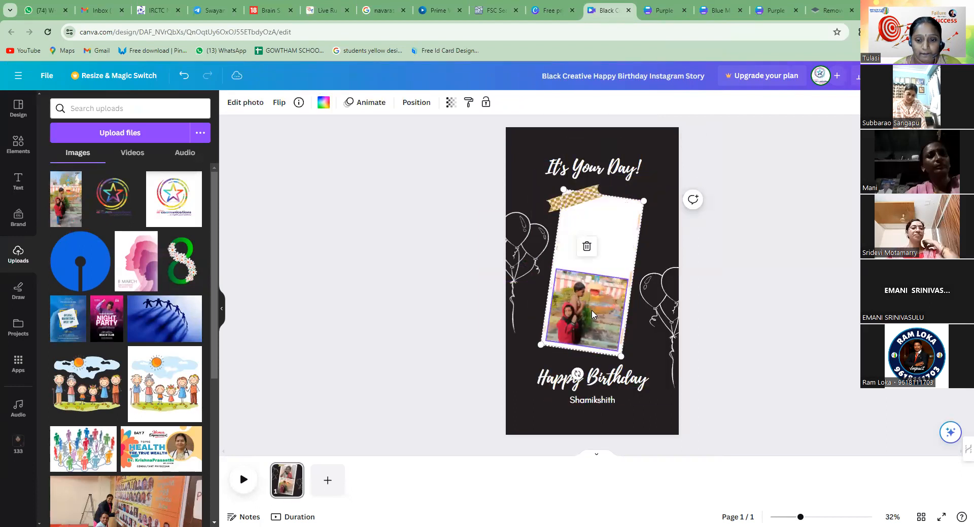
double_click(592, 315)
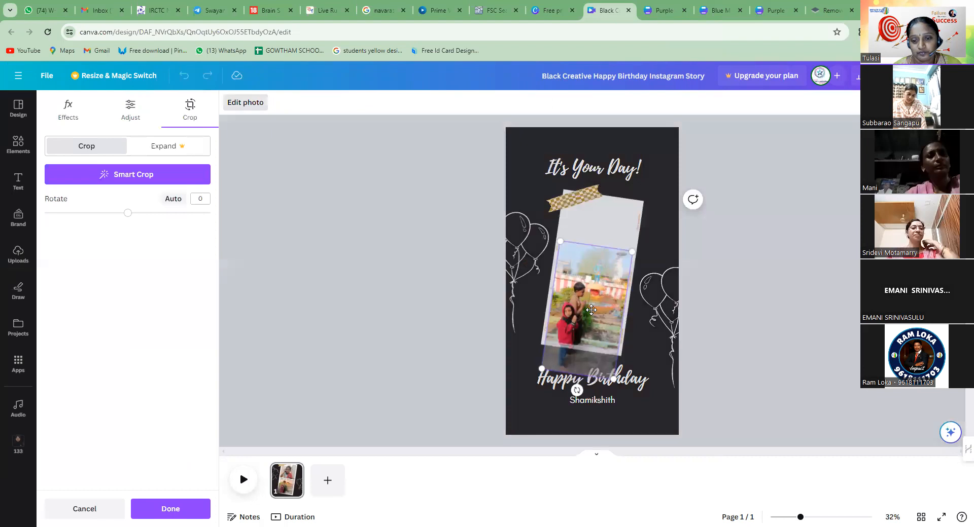
left_click_drag(559, 240, 538, 208)
left_click_drag(597, 316, 621, 339)
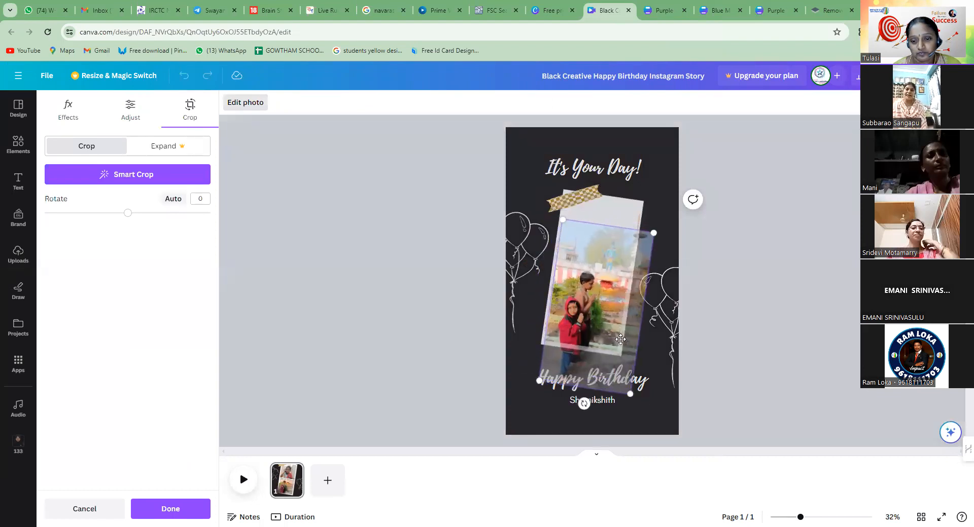
left_click_drag(631, 393, 651, 416)
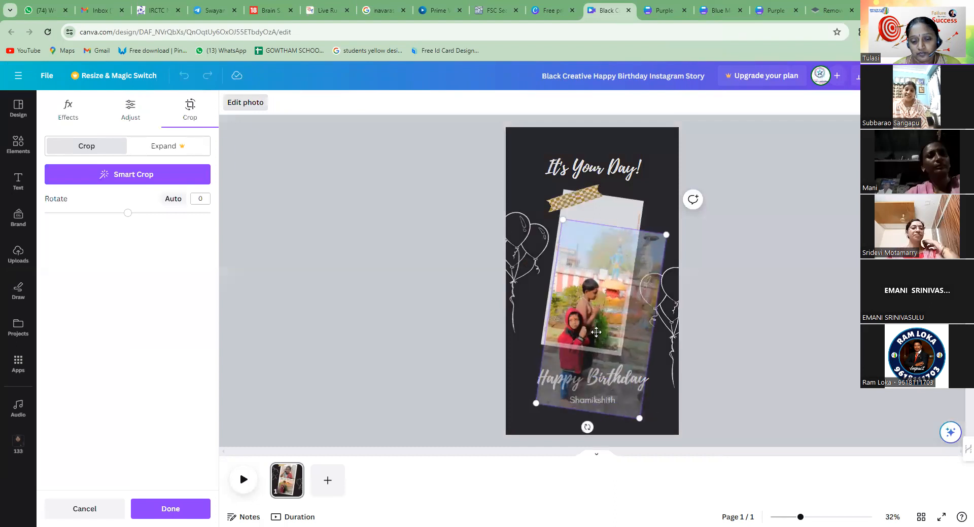
left_click_drag(594, 331, 589, 321)
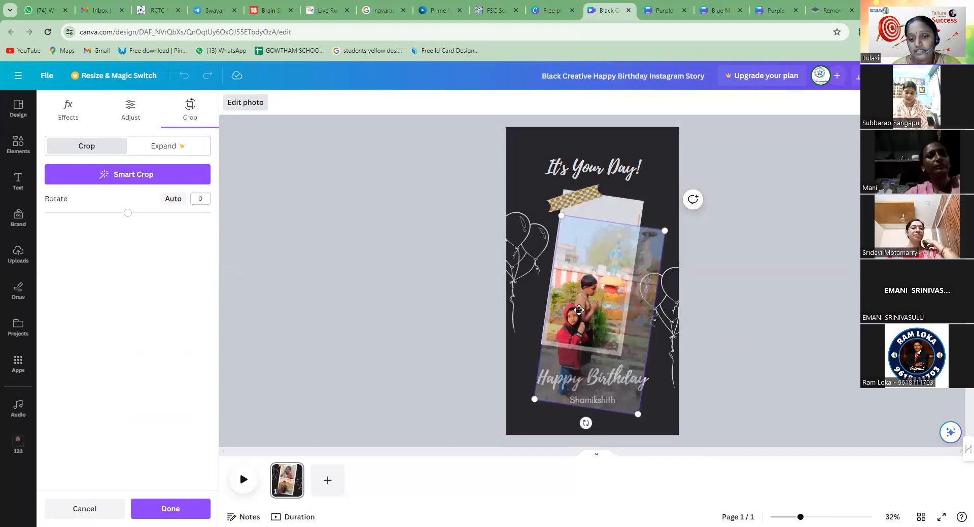
left_click(774, 294)
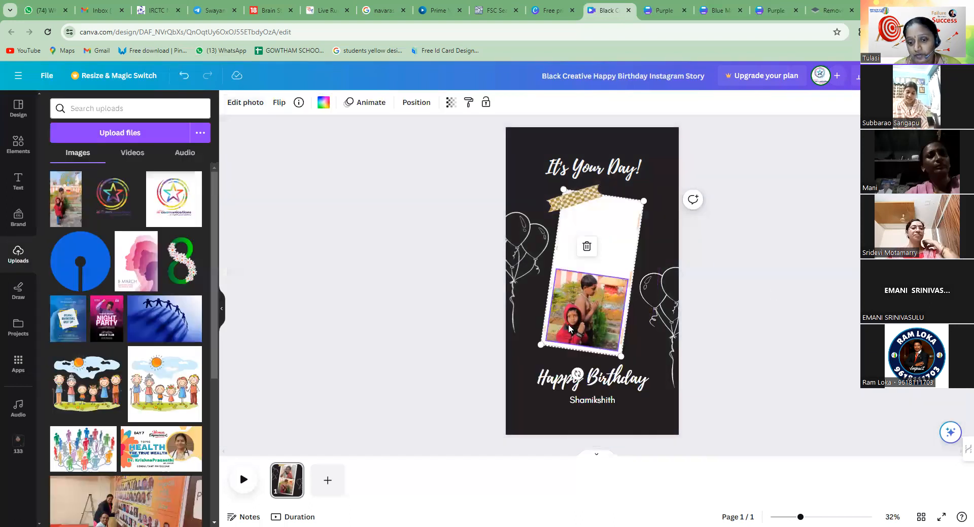
Play the video in the upper photo frame briefly and pause it to check how it looks
left_click(608, 228)
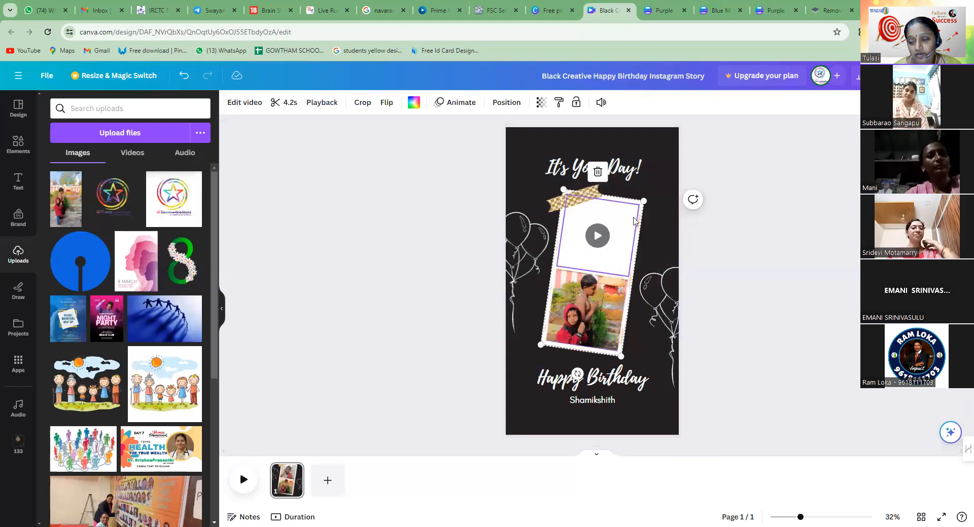
left_click(598, 236)
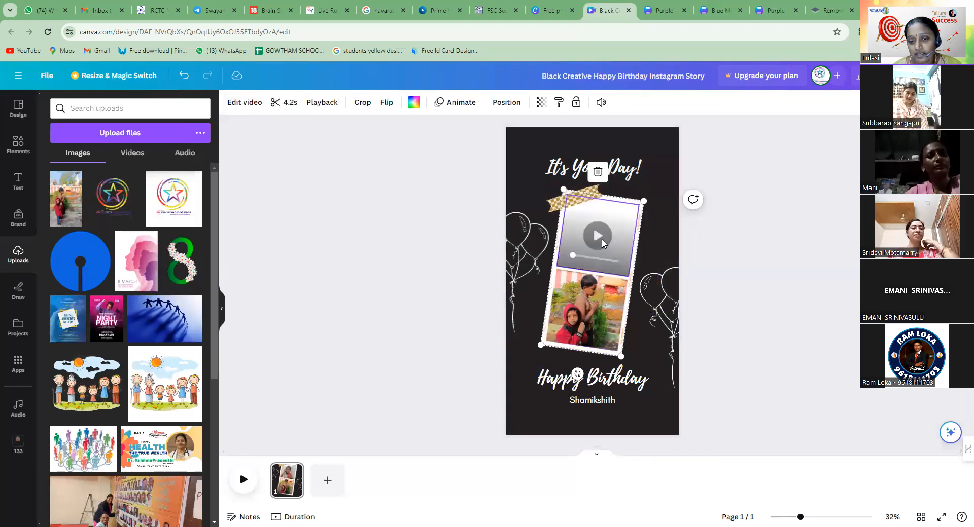
left_click(599, 244)
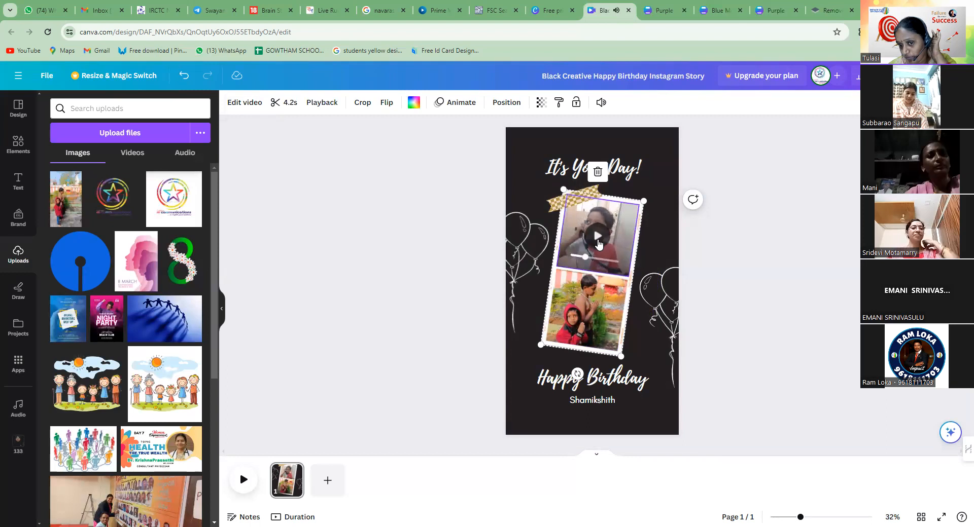
left_click(595, 385)
left_click(602, 169)
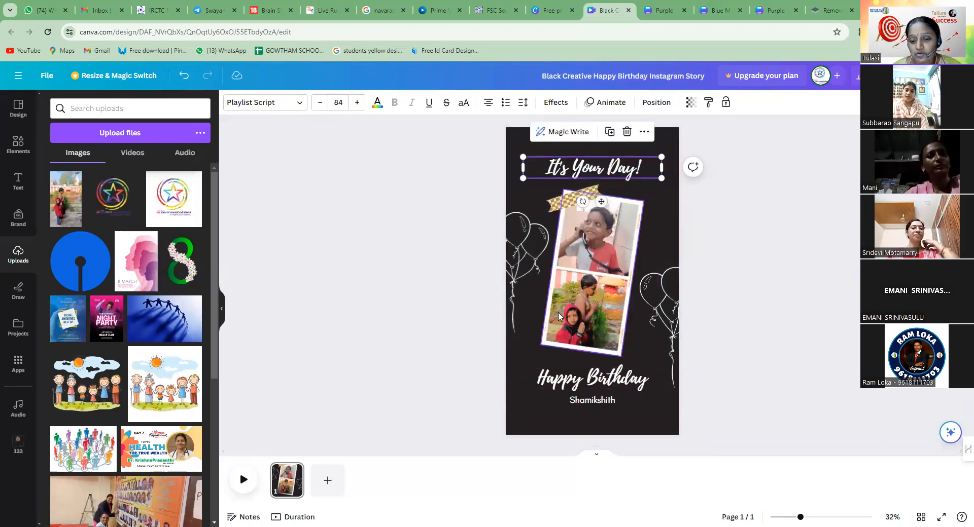
left_click(579, 305)
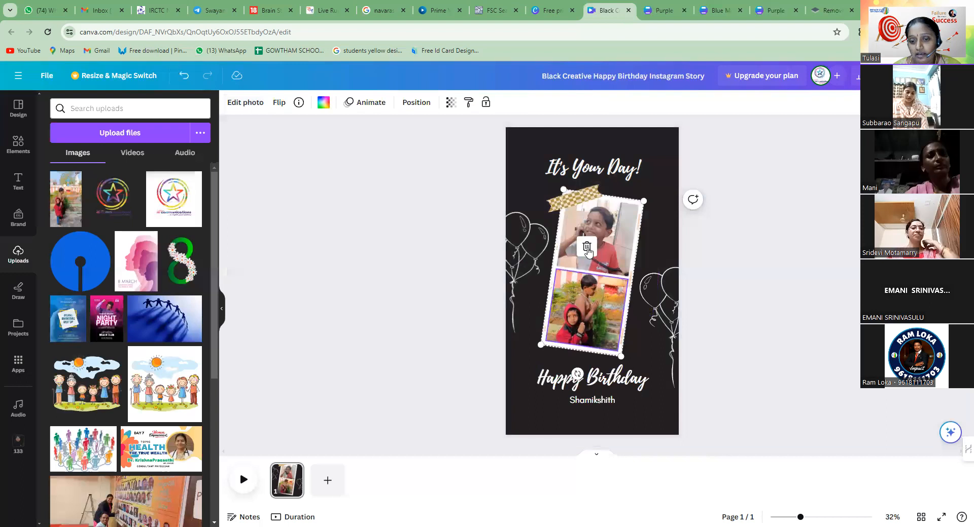
left_click(612, 232)
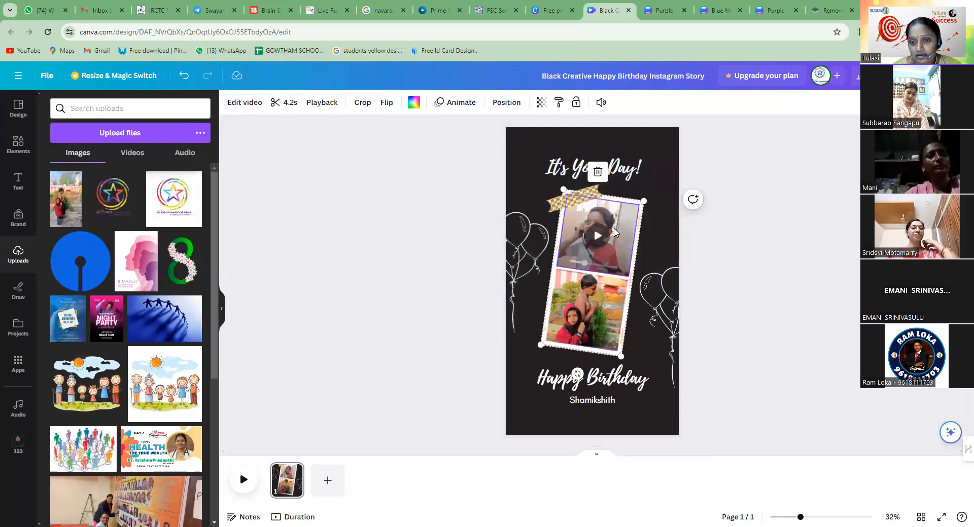
left_click(619, 169)
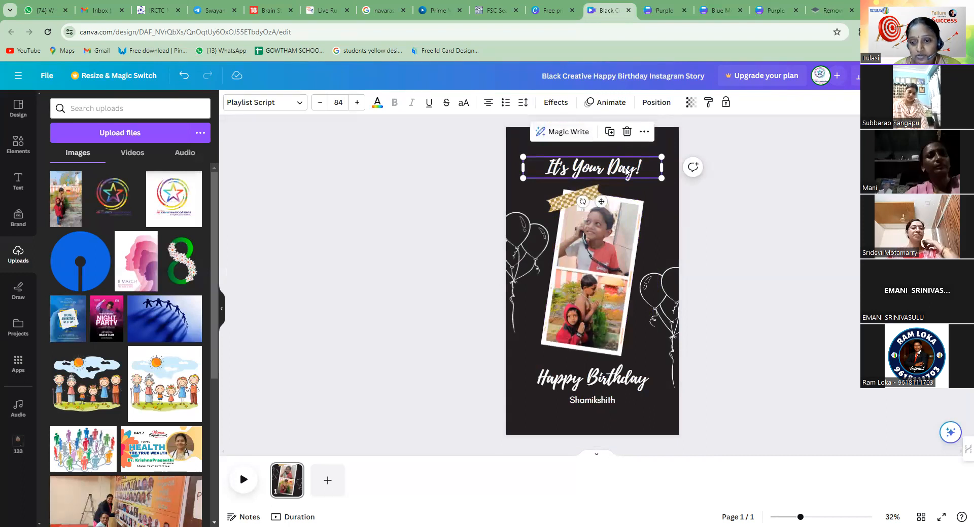
Recolor the balloon outlines on the left side of the story with the gold document color
left_click(523, 262)
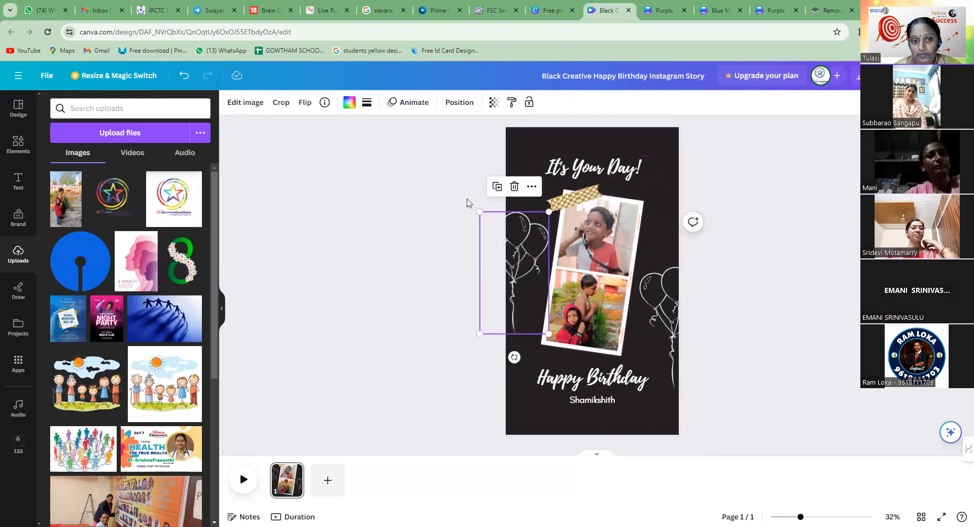
left_click(349, 103)
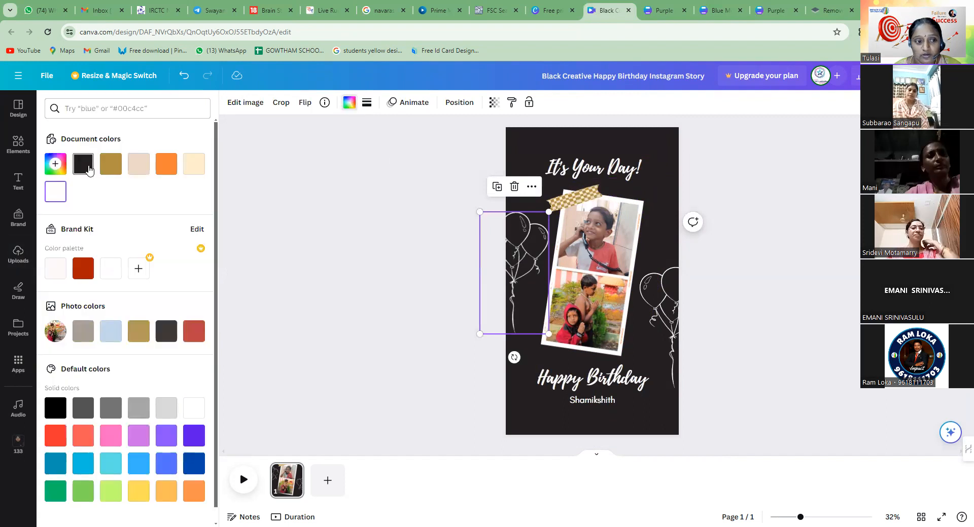
left_click(111, 173)
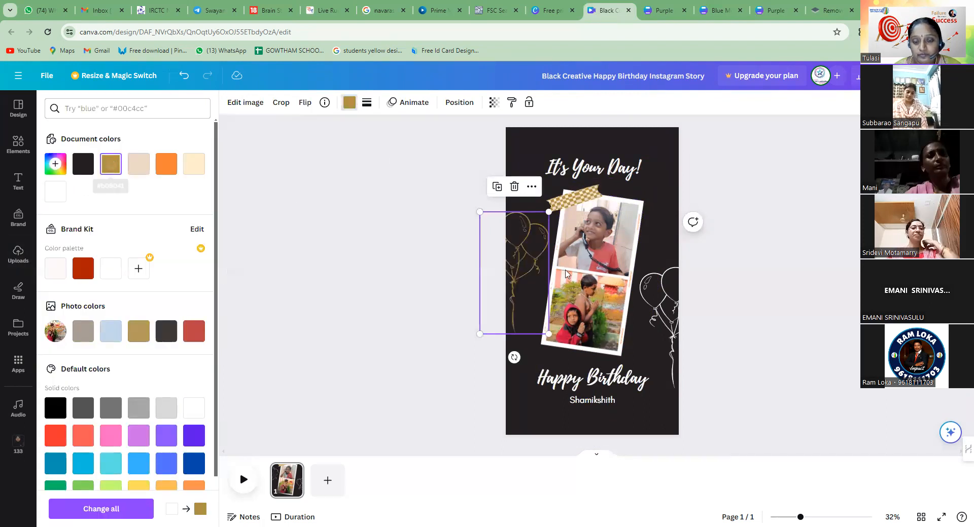
Recolor the balloon outlines beside the lower photo orange and the ones beside the upper photo yellow
left_click(665, 325)
left_click(162, 175)
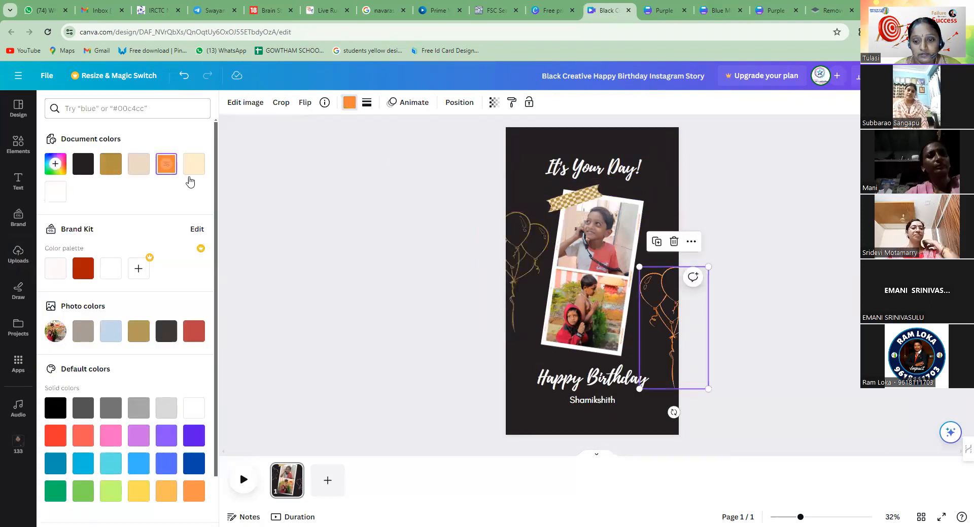
left_click(517, 268)
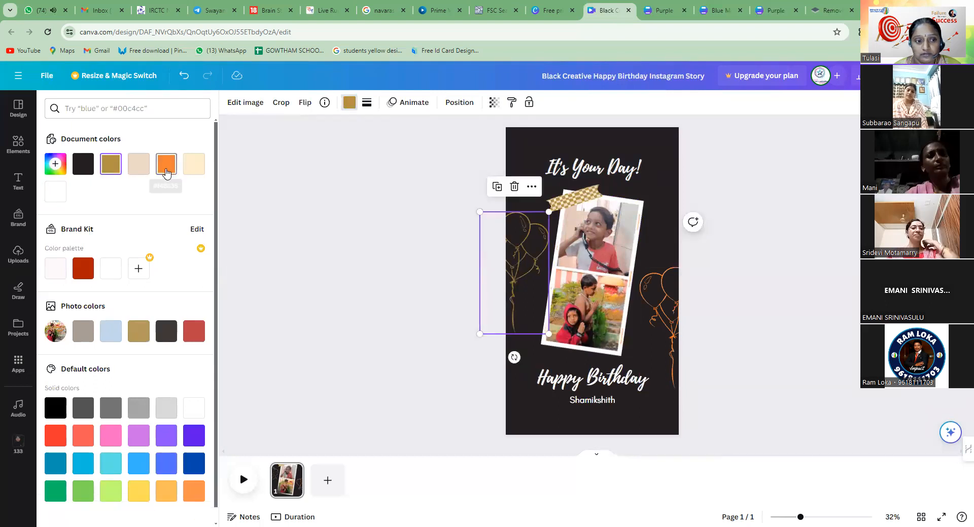
left_click(164, 168)
left_click(83, 273)
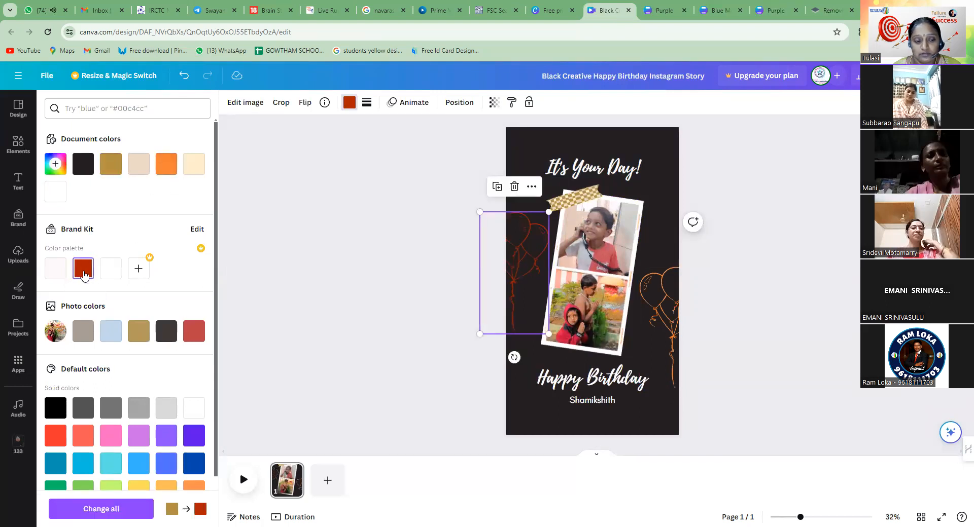
left_click(163, 168)
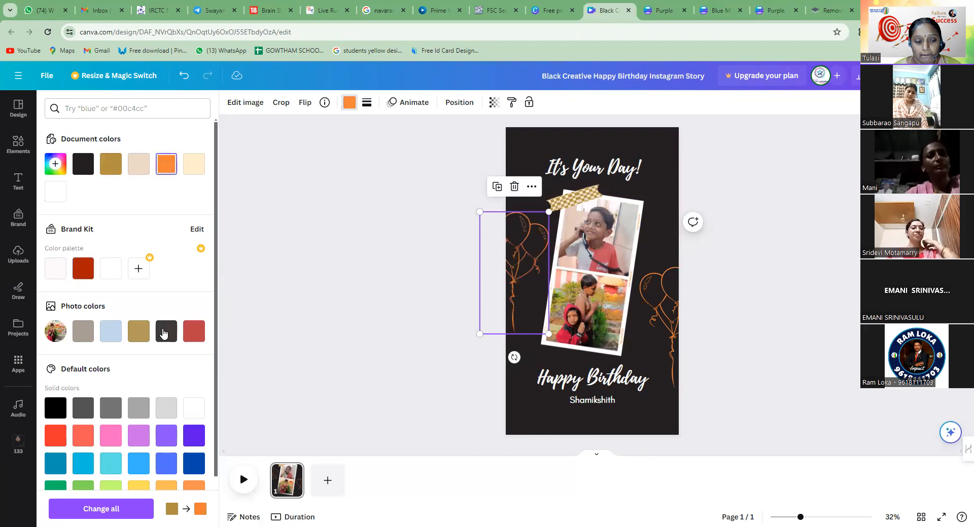
scroll(169, 331, "down", 1)
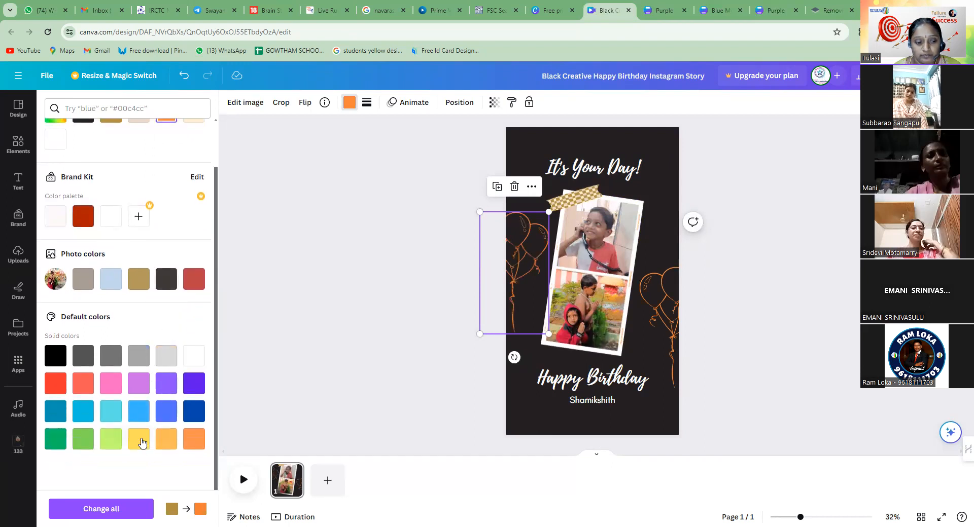
left_click(141, 448)
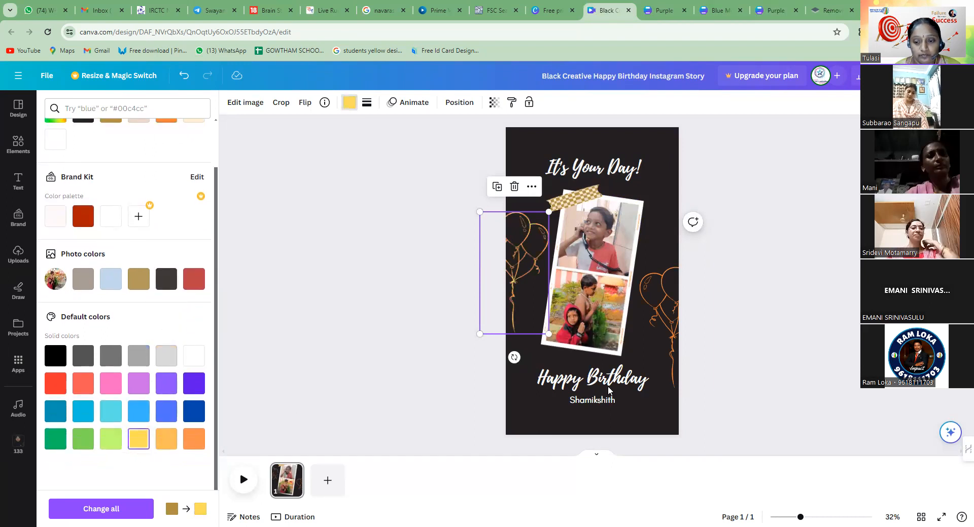
Try dark blue on the Happy Birthday text and orange on the name line below it
left_click(620, 391)
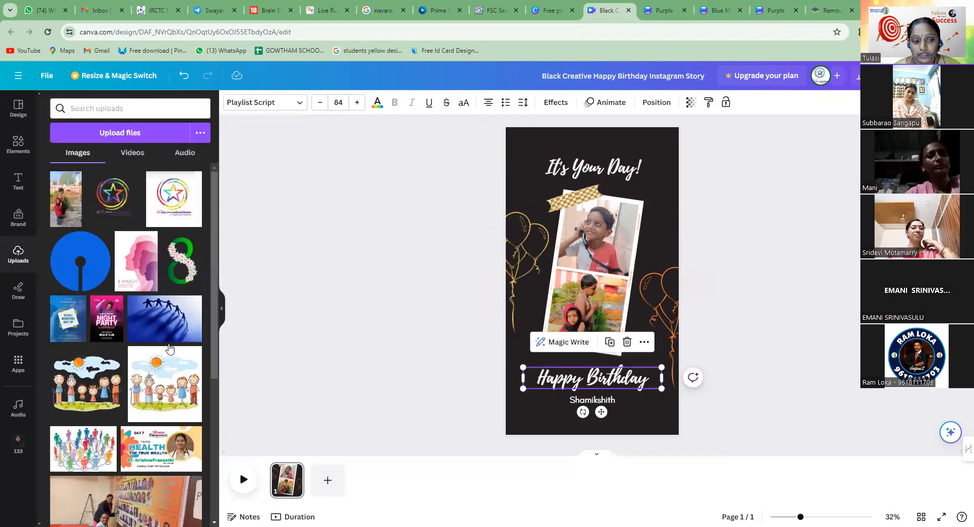
left_click(378, 103)
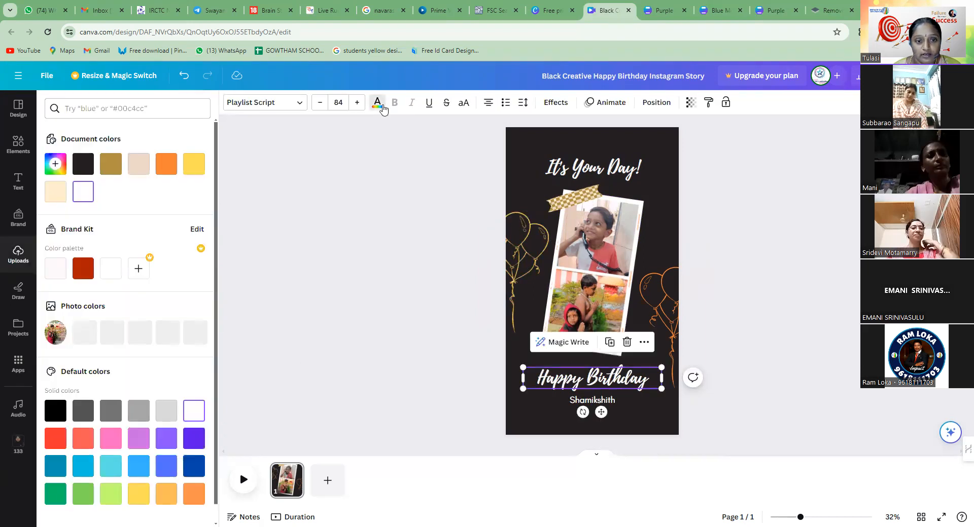
left_click(189, 460)
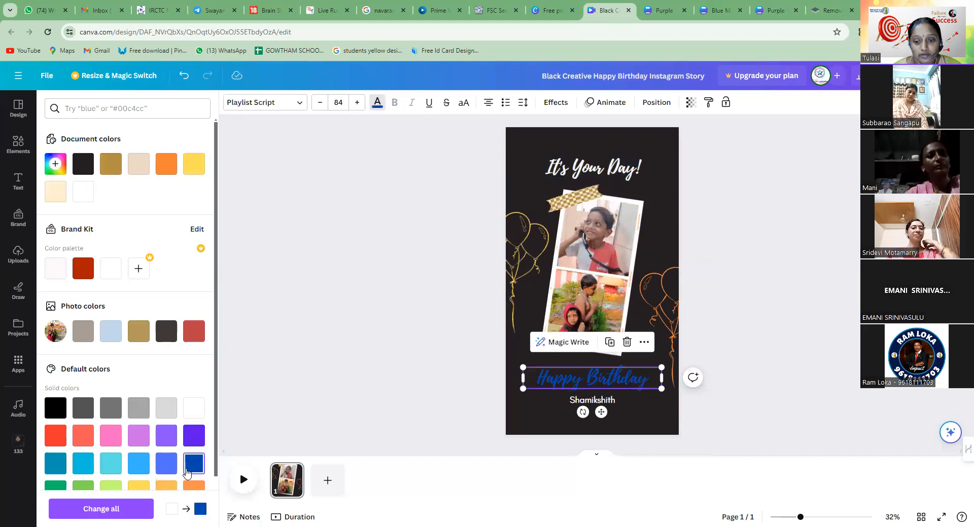
left_click(621, 403)
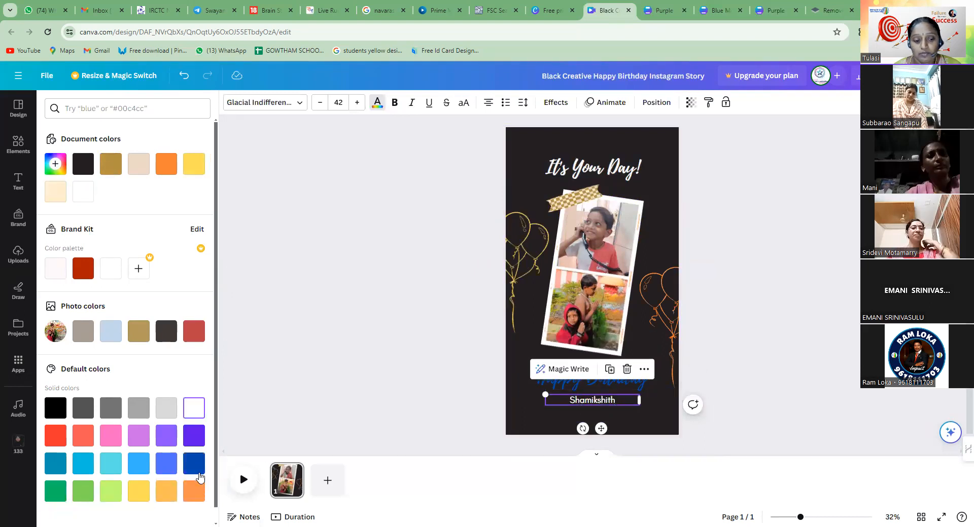
left_click(195, 493)
Recolor the It's Your Day! heading and the Happy Birthday text light blue
left_click(576, 168)
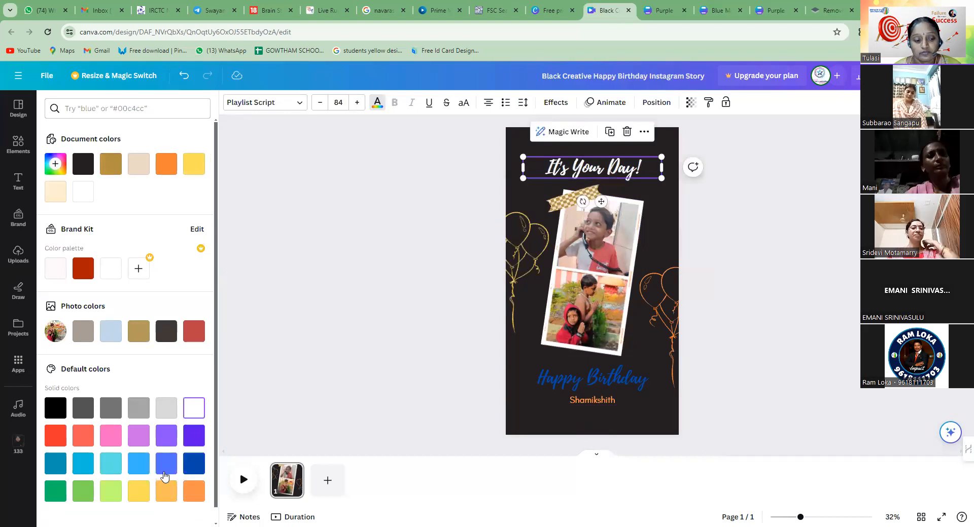
left_click(144, 471)
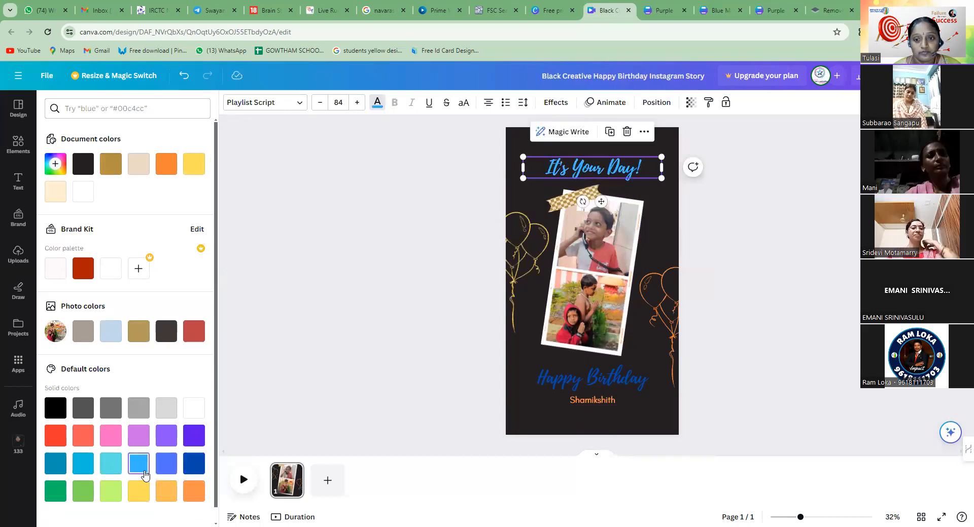
left_click(592, 378)
left_click(141, 473)
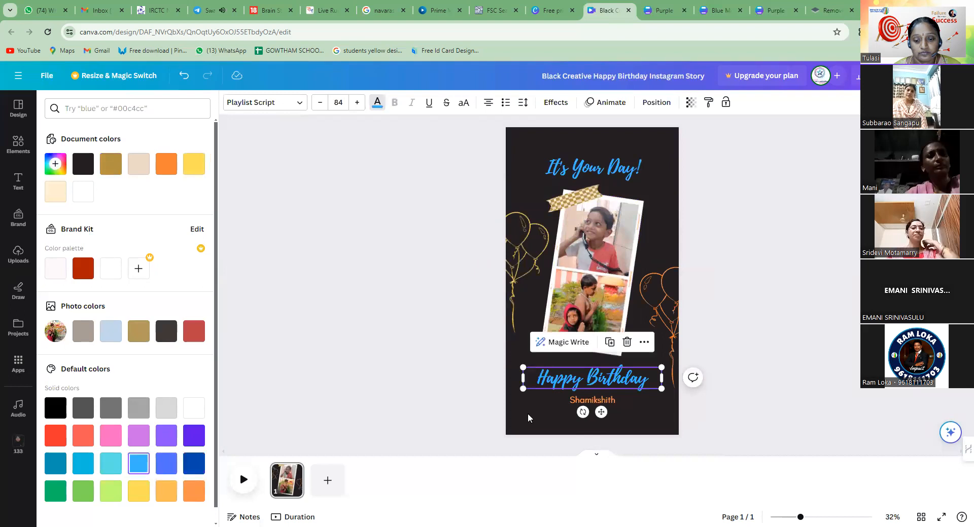
Try bright red as the text color of the name line under Happy Birthday
left_click(598, 401)
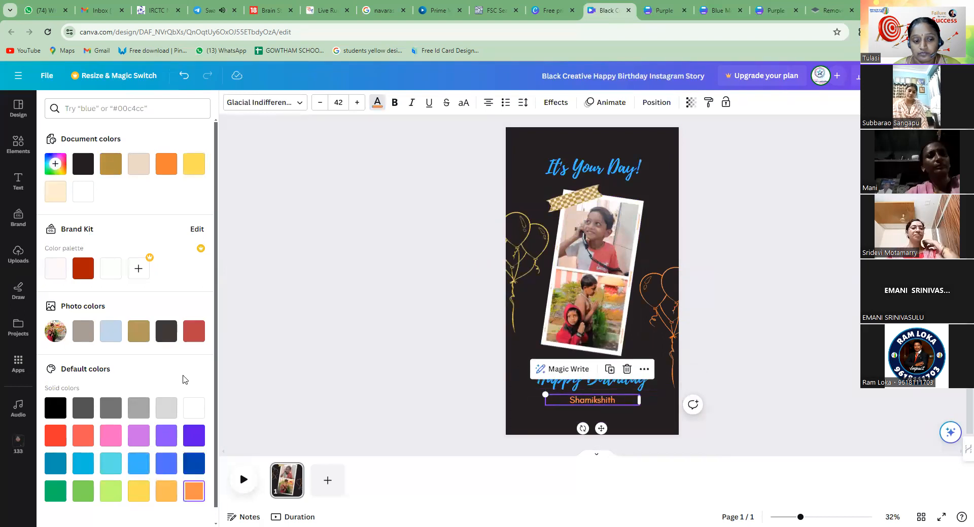
left_click(56, 437)
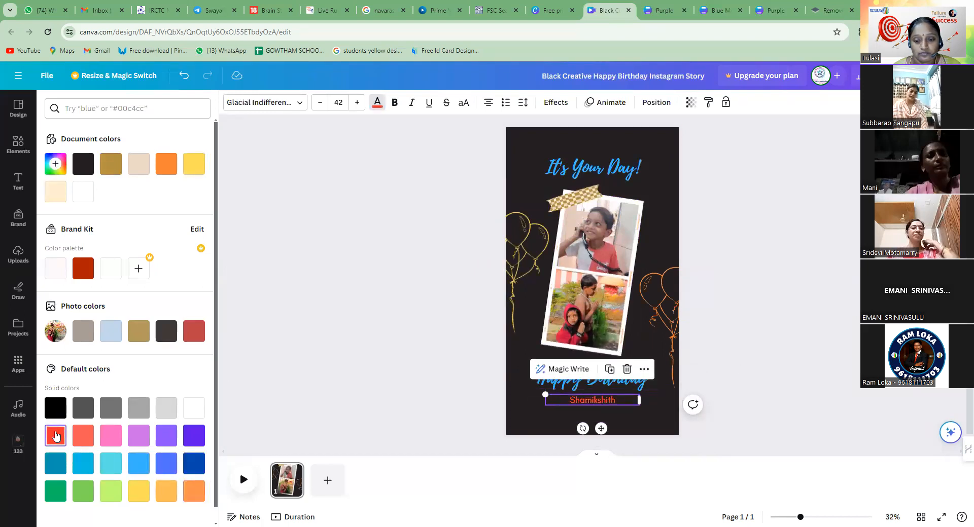
left_click(754, 327)
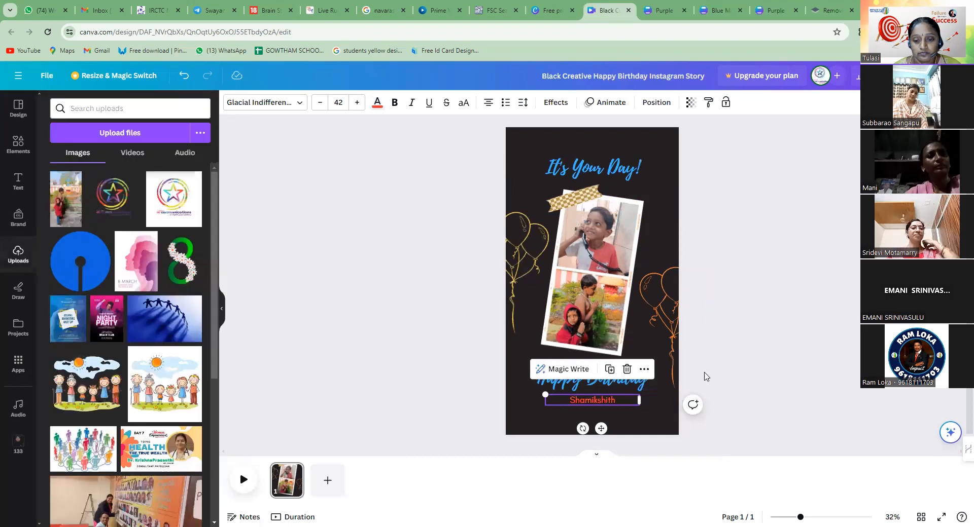
left_click(604, 399)
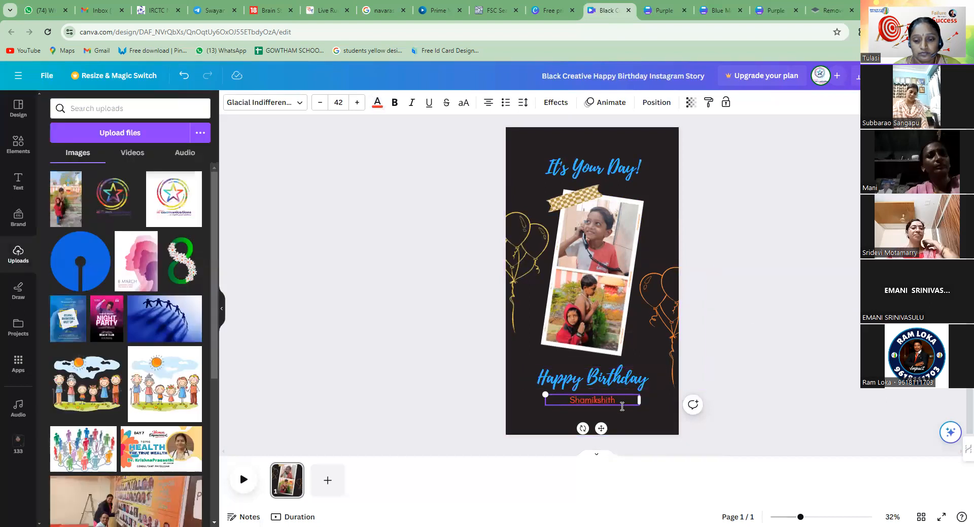
left_click(616, 382)
left_click(588, 400)
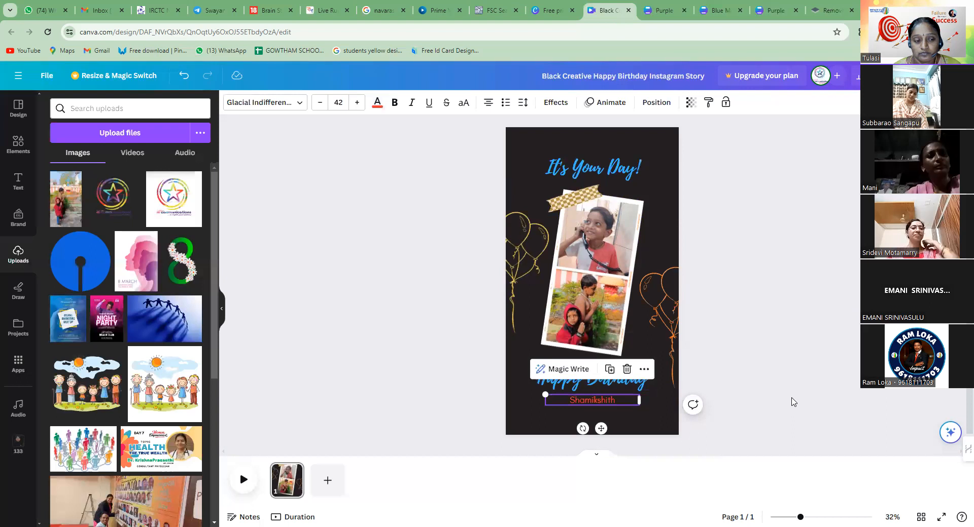
Recolor the name line under Happy Birthday with the beige document color
left_click(376, 103)
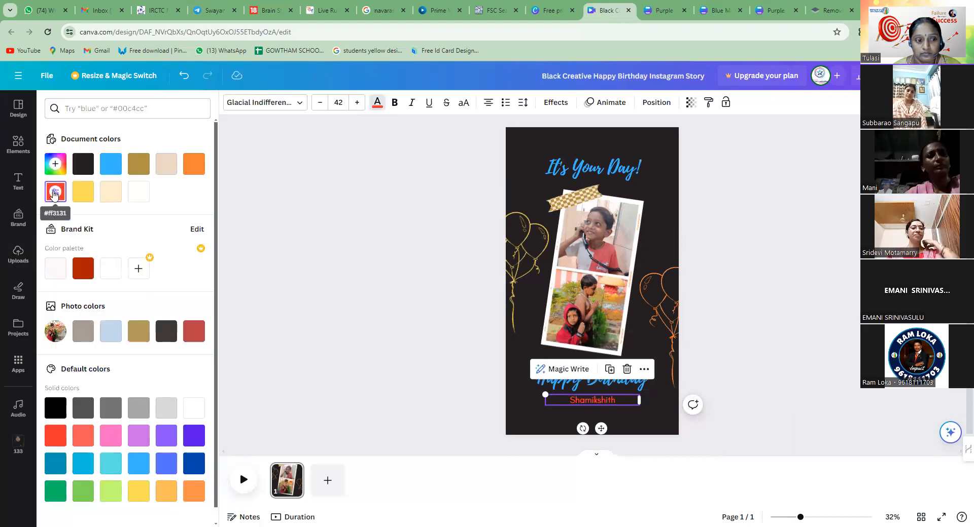
left_click(167, 165)
left_click(755, 273)
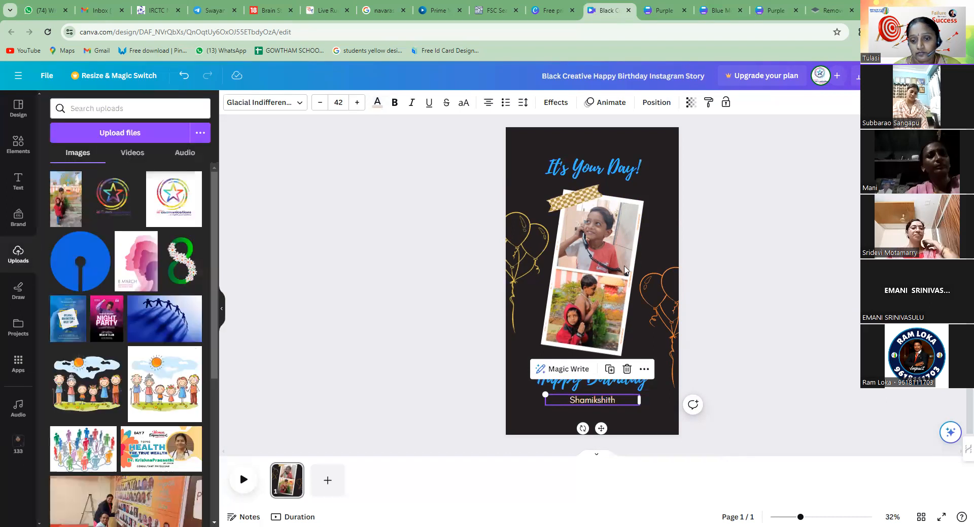
Download the birthday story as an MP4 video and cancel the duplicate download of it
left_click(940, 75)
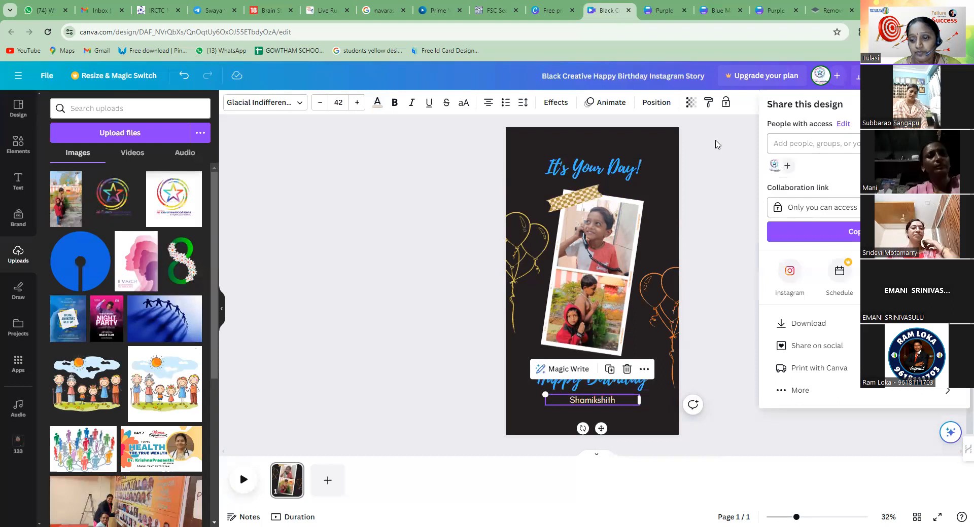
left_click(809, 324)
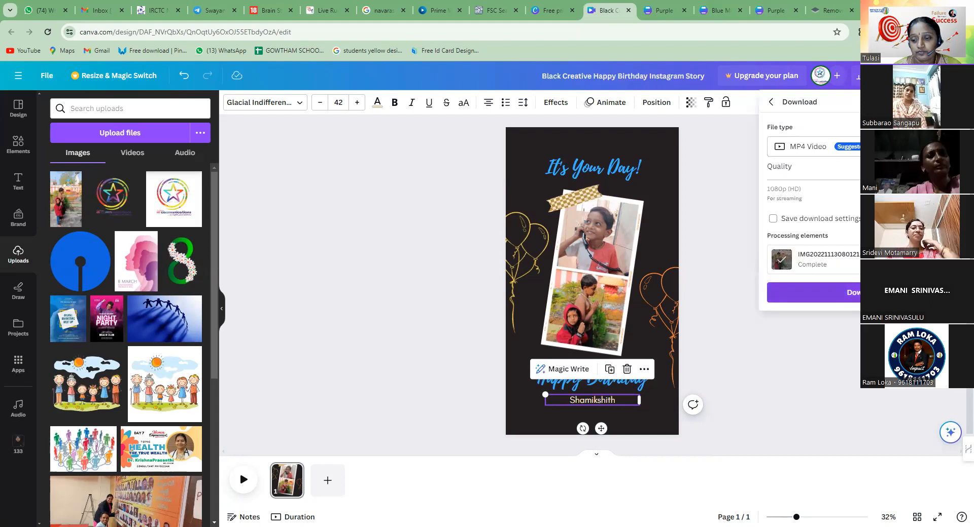
left_click(832, 293)
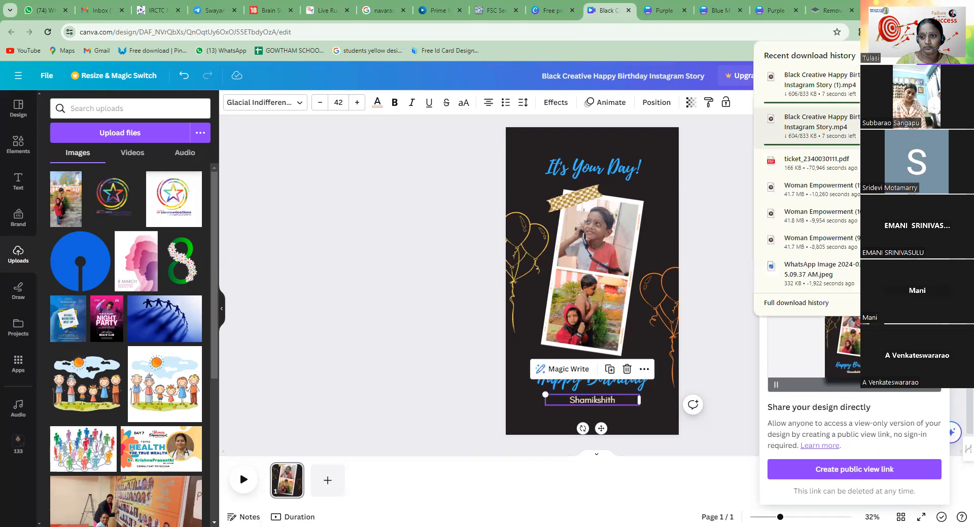
left_click(921, 122)
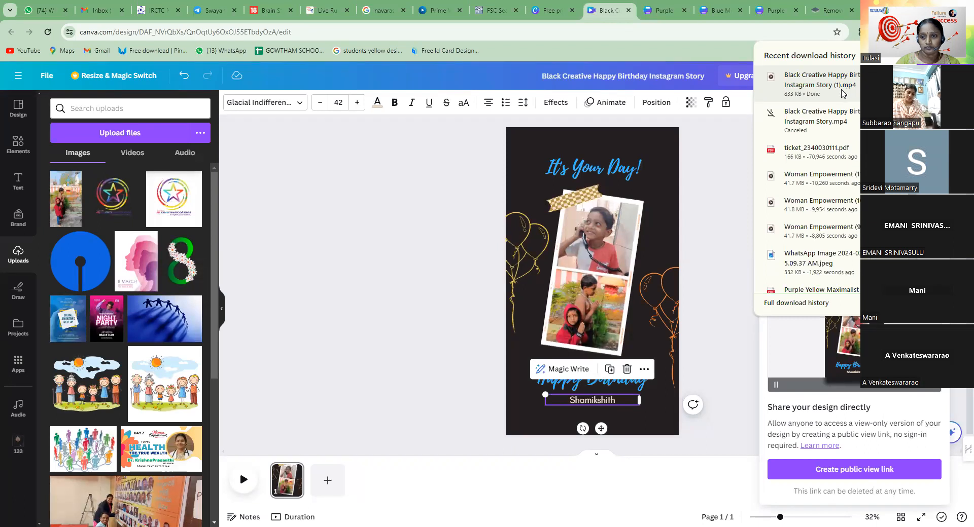
left_click(832, 89)
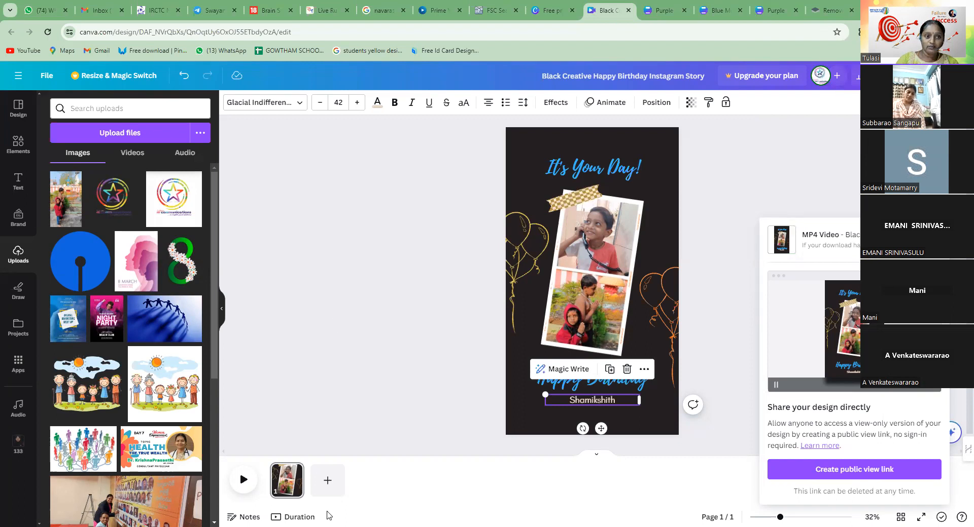
Switch to WhatsApp Web and open the Home Minister group among the archived chats
left_click(35, 13)
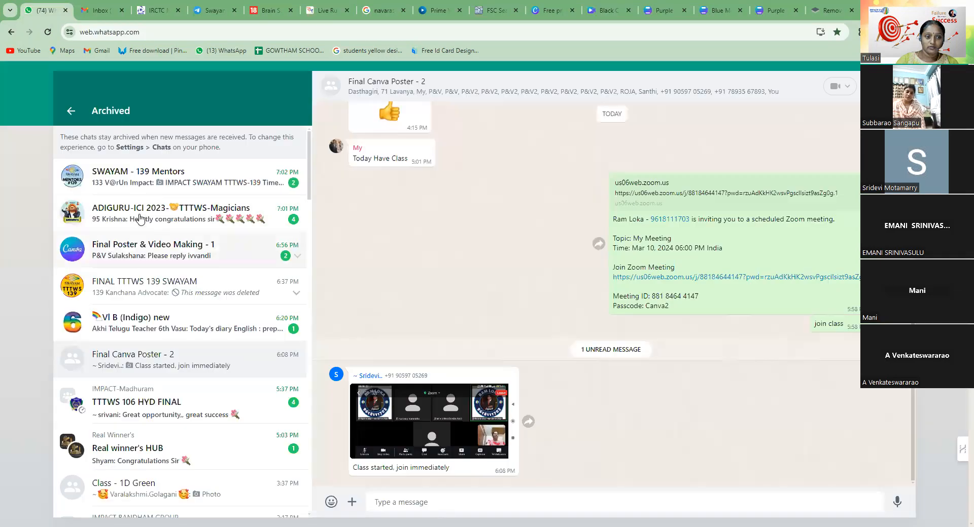
left_click(176, 184)
scroll(405, 292, "down", 5)
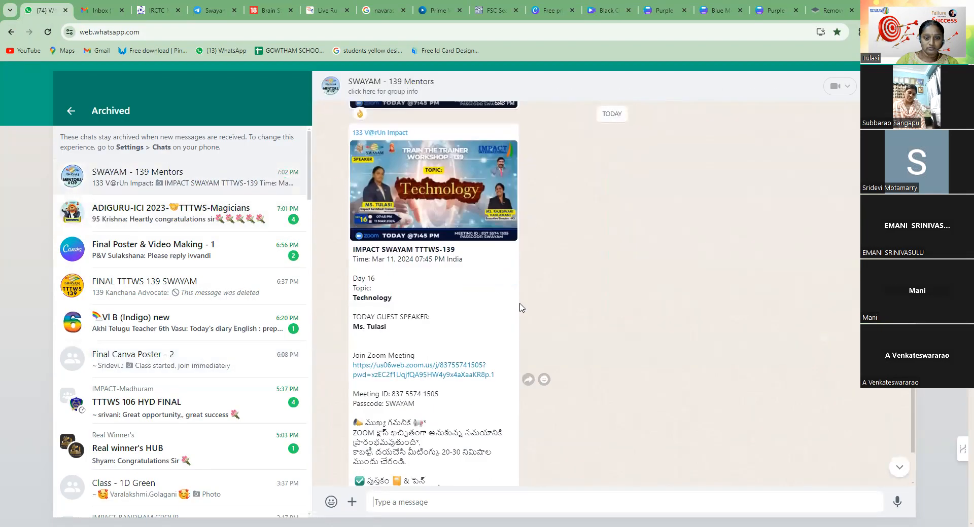
scroll(408, 292, "up", 3)
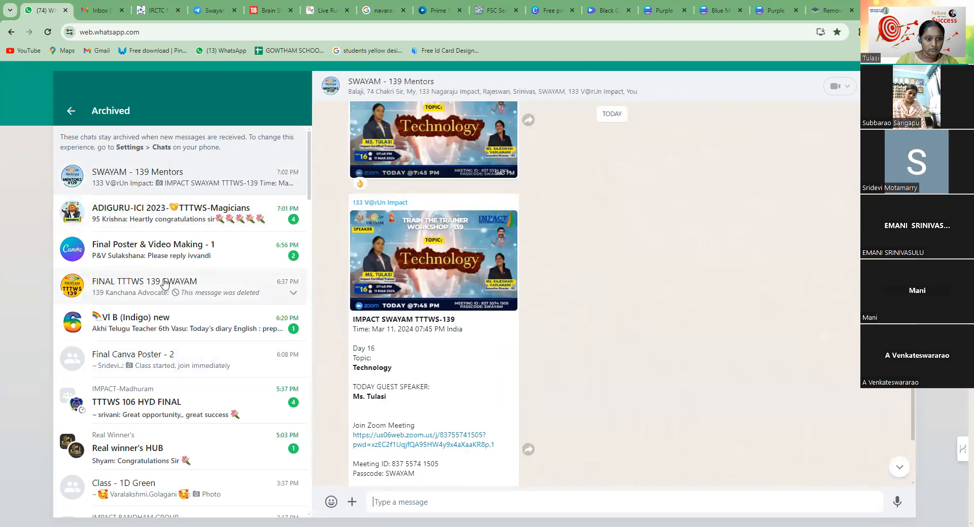
scroll(165, 412, "down", 1)
scroll(166, 412, "down", 4)
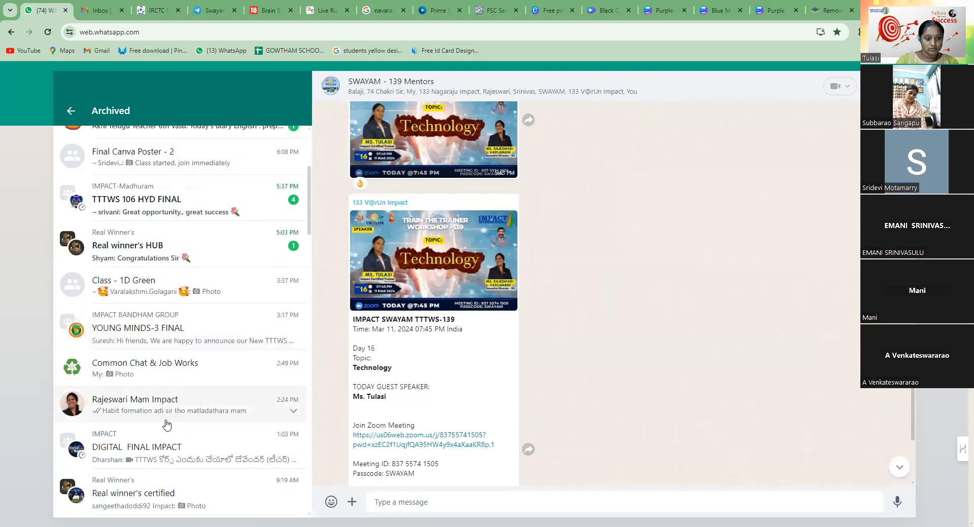
scroll(166, 424, "up", 6)
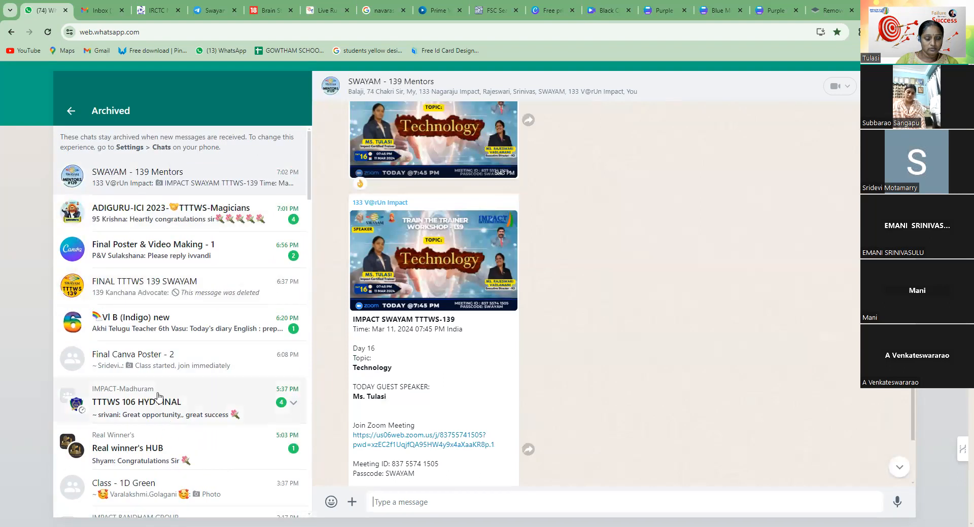
scroll(154, 413, "down", 3)
scroll(156, 413, "down", 7)
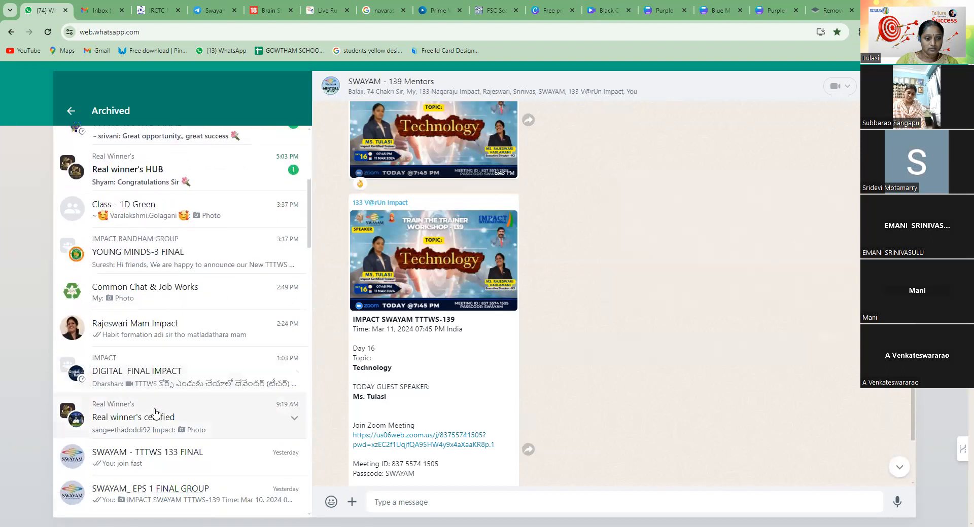
scroll(155, 414, "down", 1)
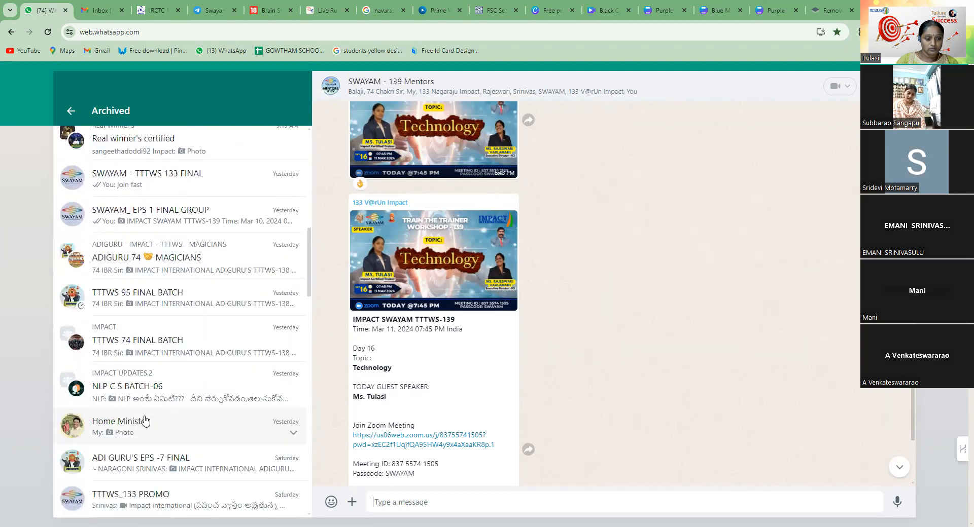
left_click(200, 433)
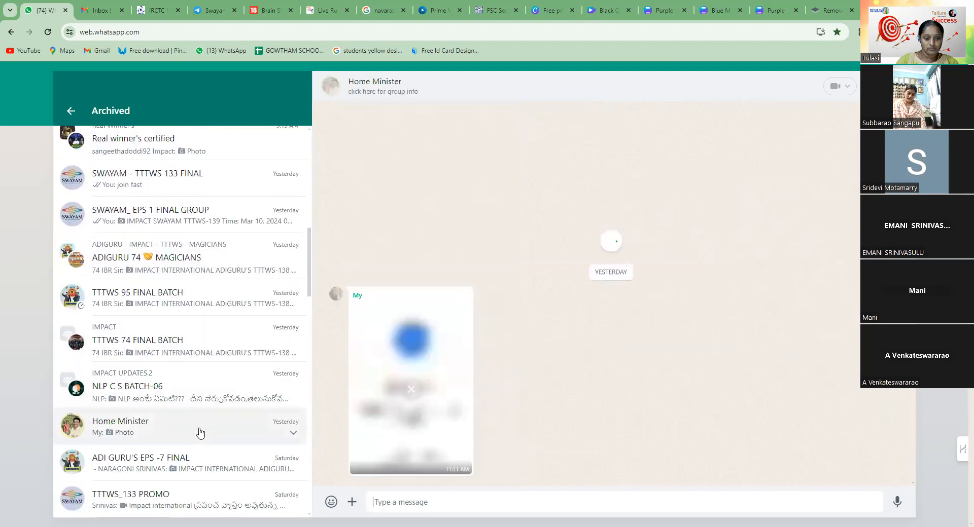
Attach the video Black Creative Happy Birthday Instagram Story (1) from the Downloads folder and send it to the group
left_click(352, 503)
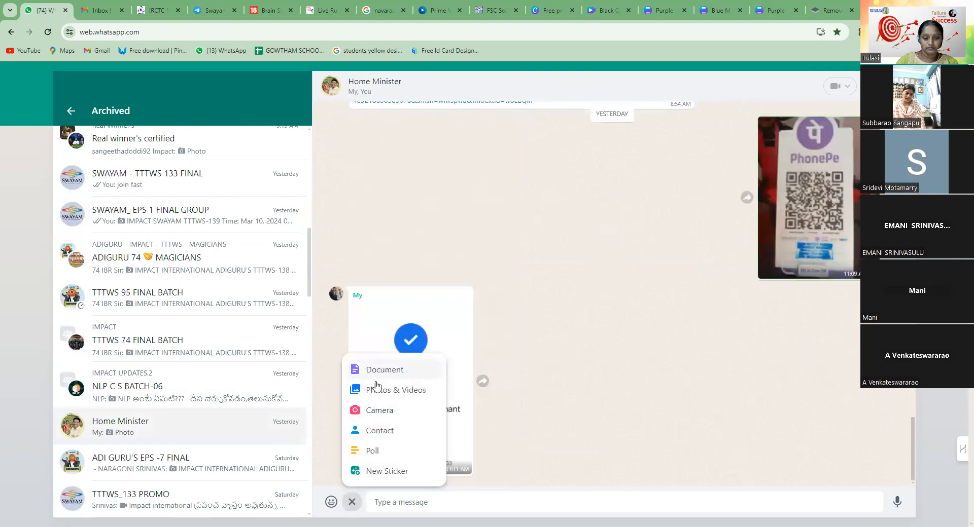
left_click(379, 392)
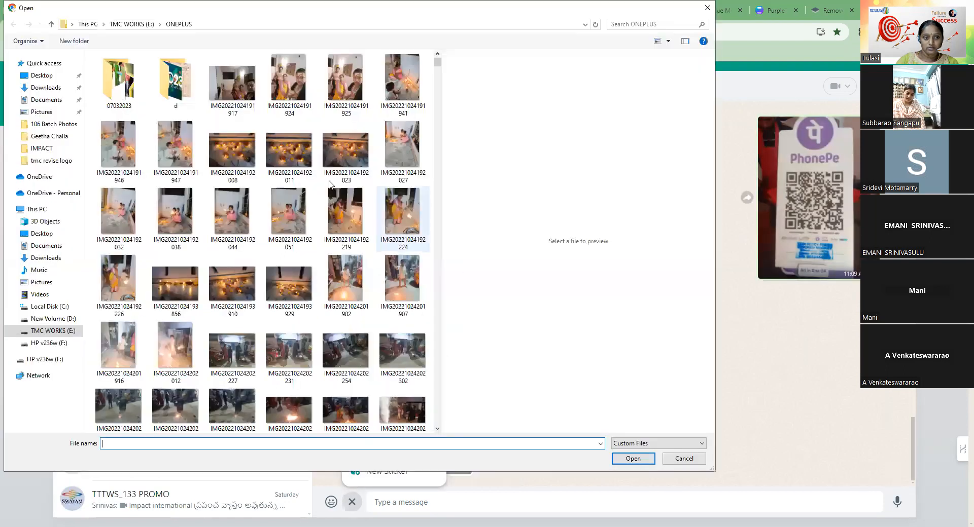
left_click(49, 91)
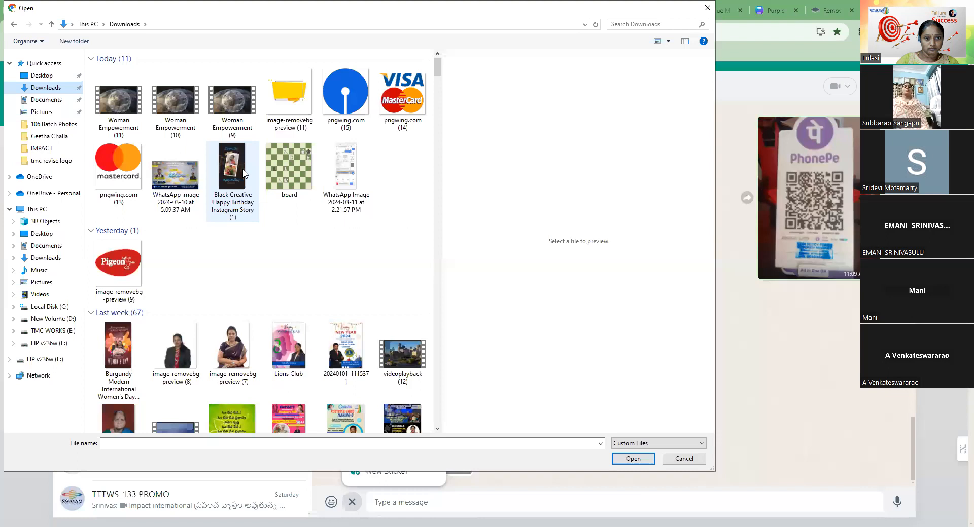
left_click(241, 177)
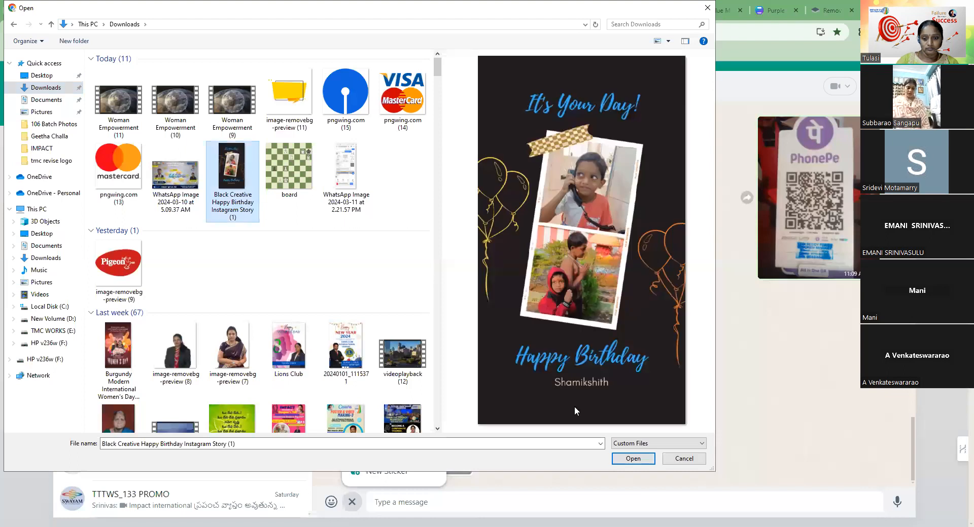
key("Return")
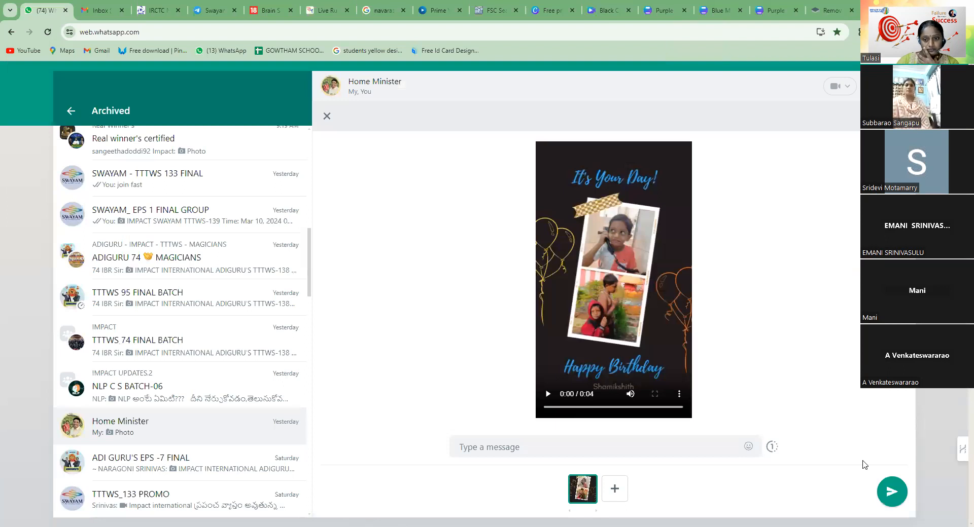
left_click(891, 496)
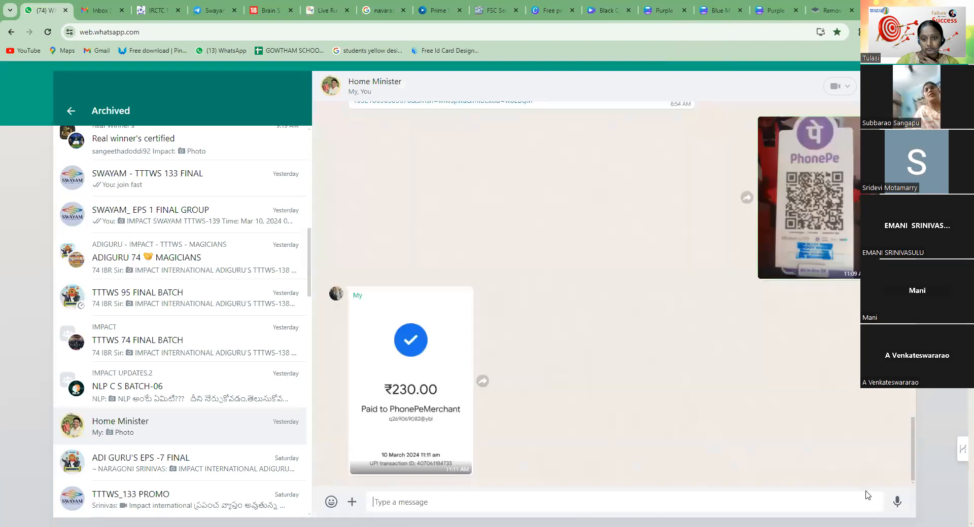